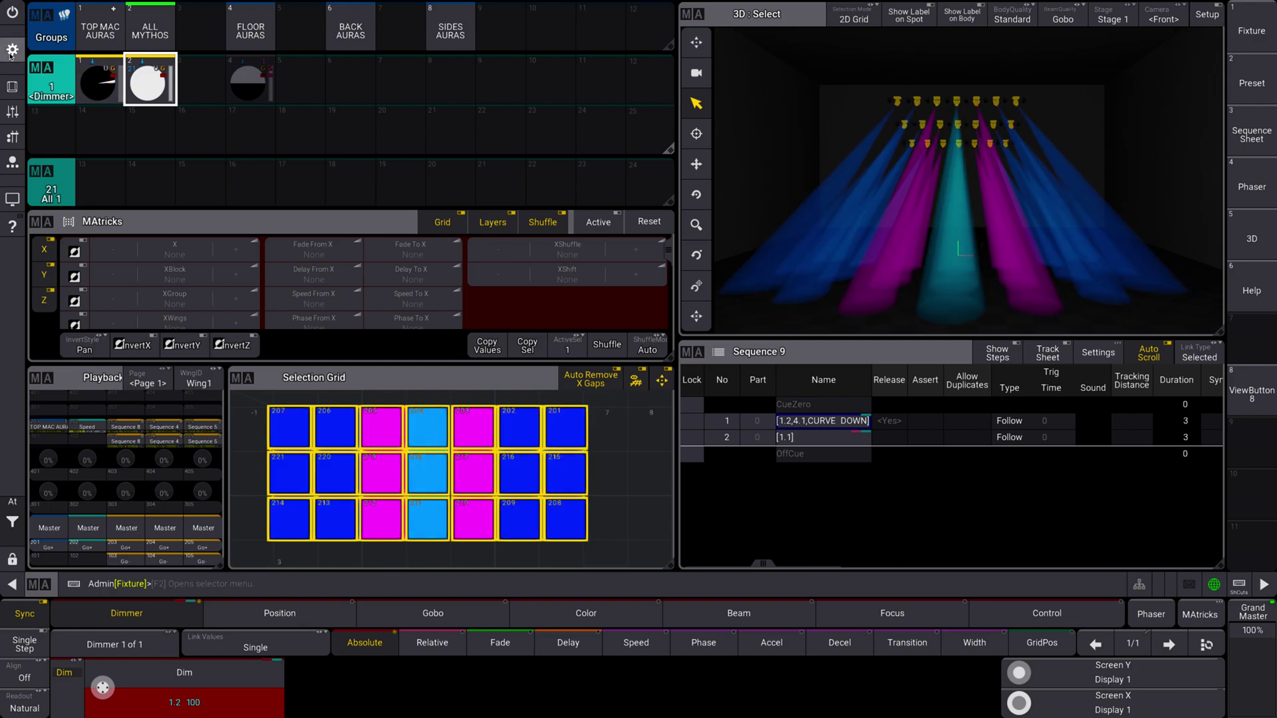
Open the Fixture Types list in the patch
left_click(12, 51)
left_click(500, 326)
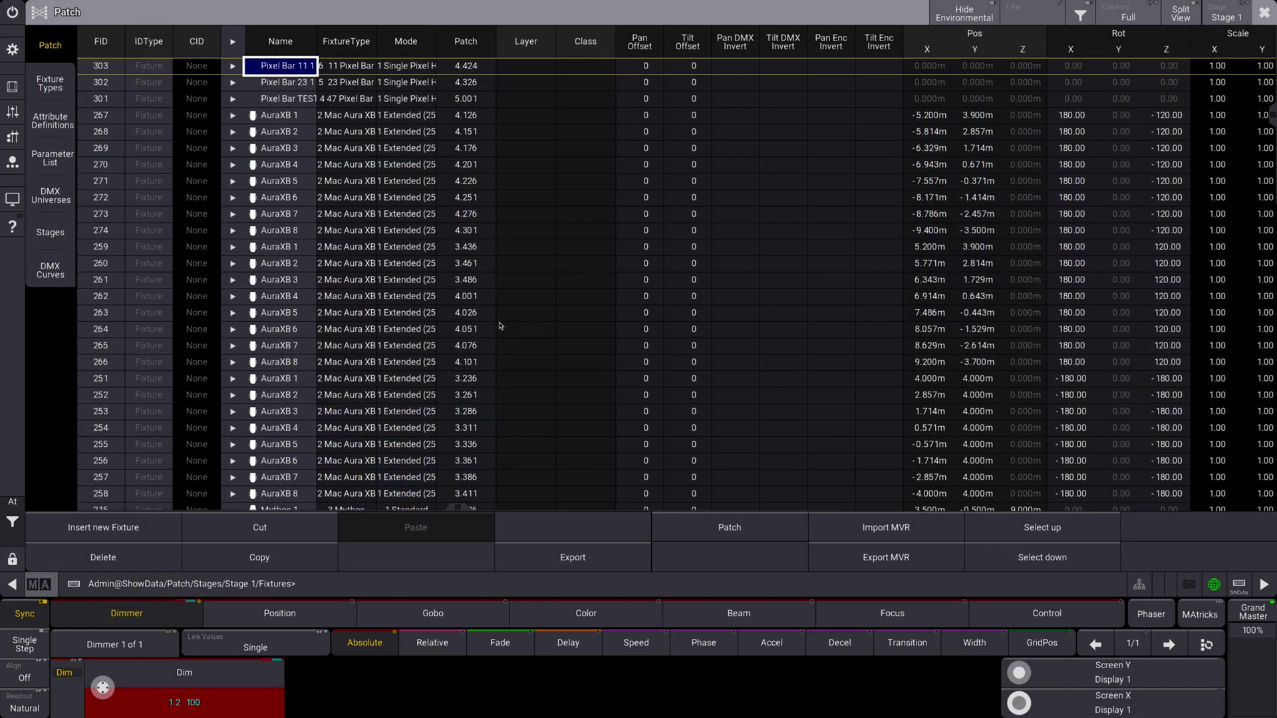
left_click(43, 84)
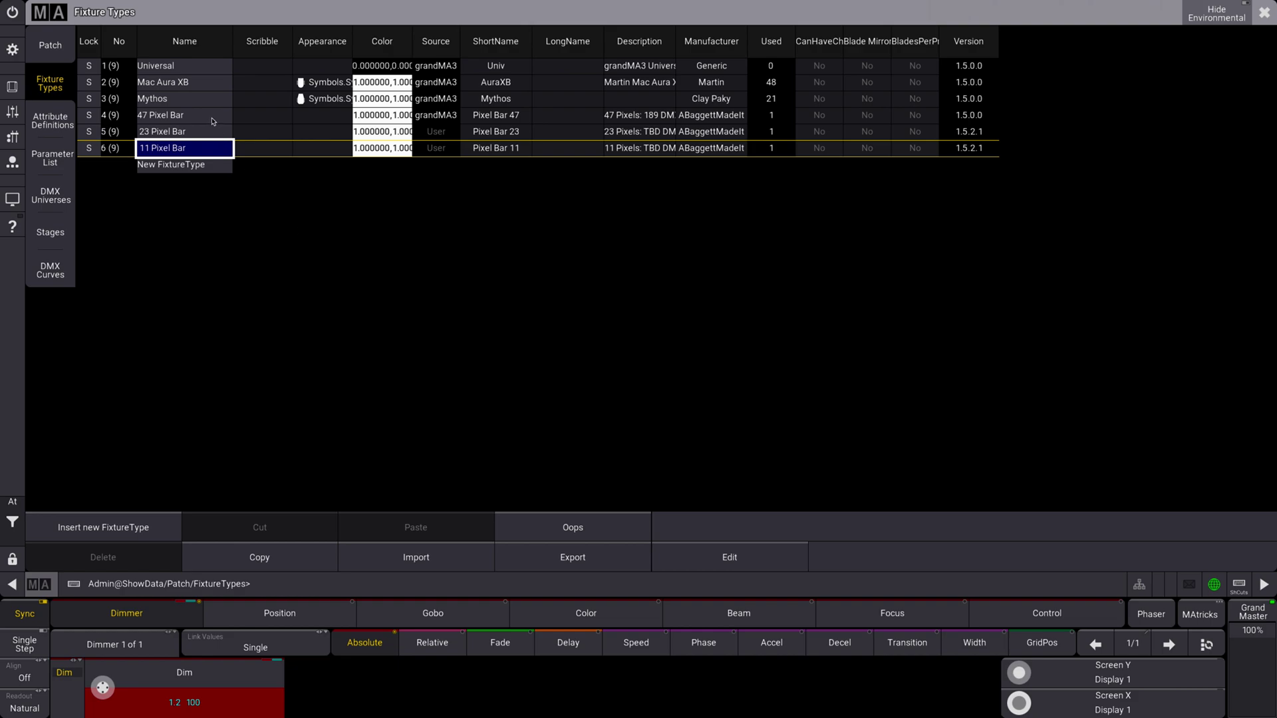
Insert a new fixture type and name it 'Mover RGB'
left_click(205, 167)
left_click(139, 532)
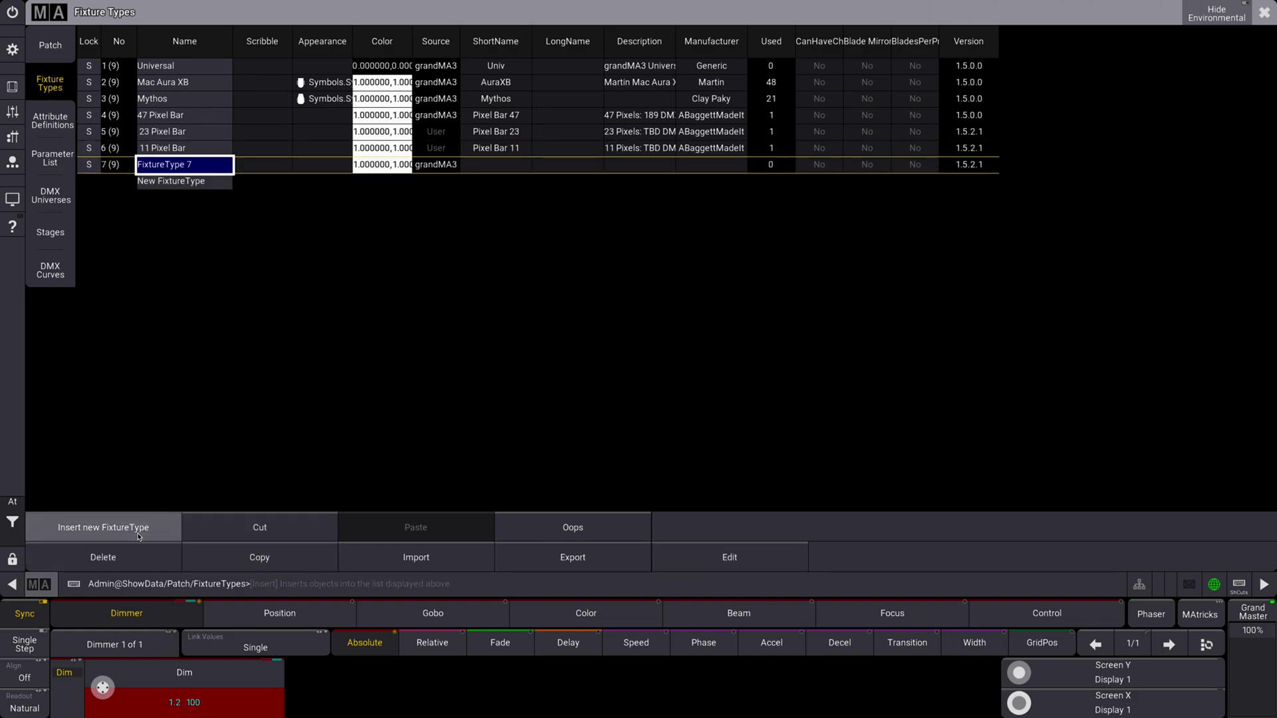
left_click(198, 164)
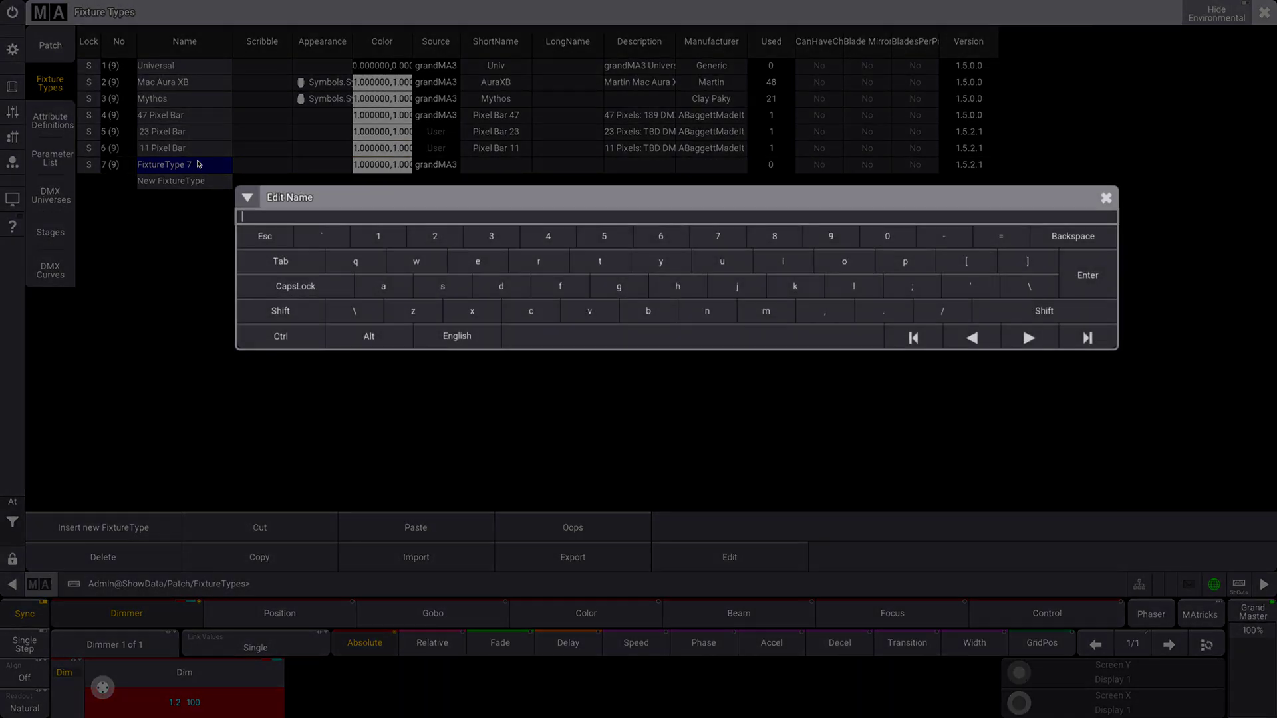
type("Mover")
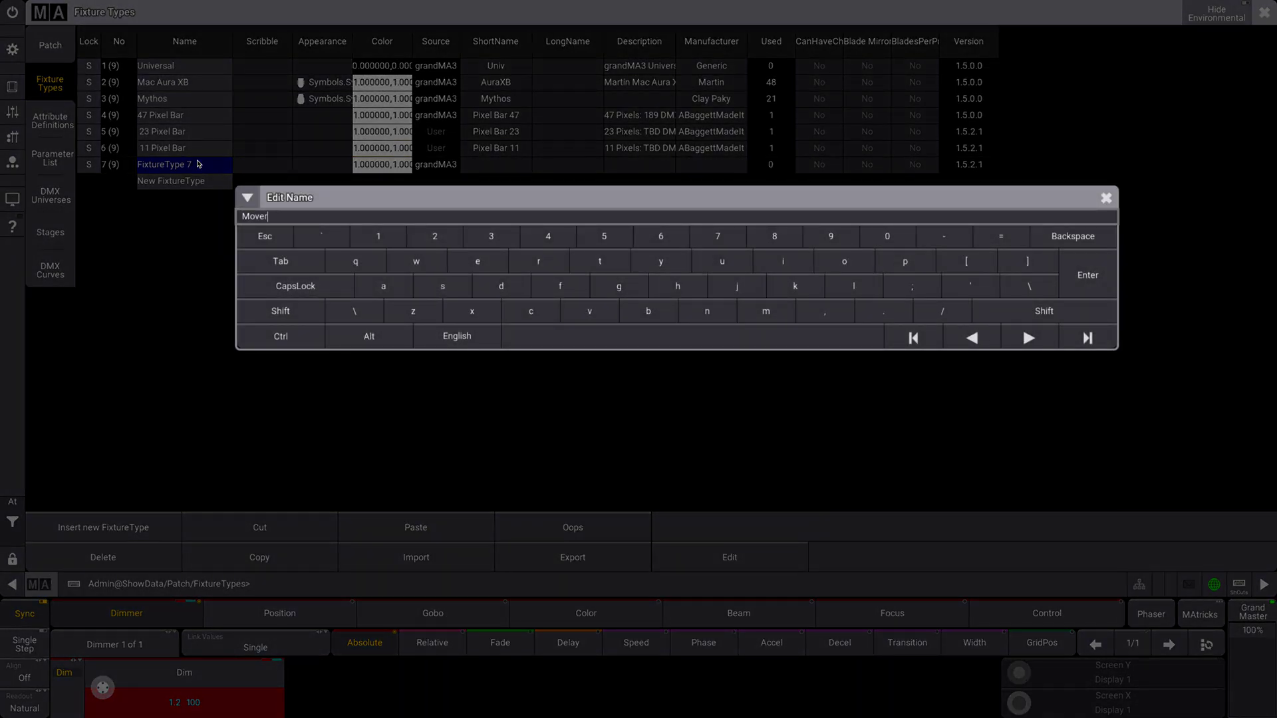
type(" RGB")
key("Return")
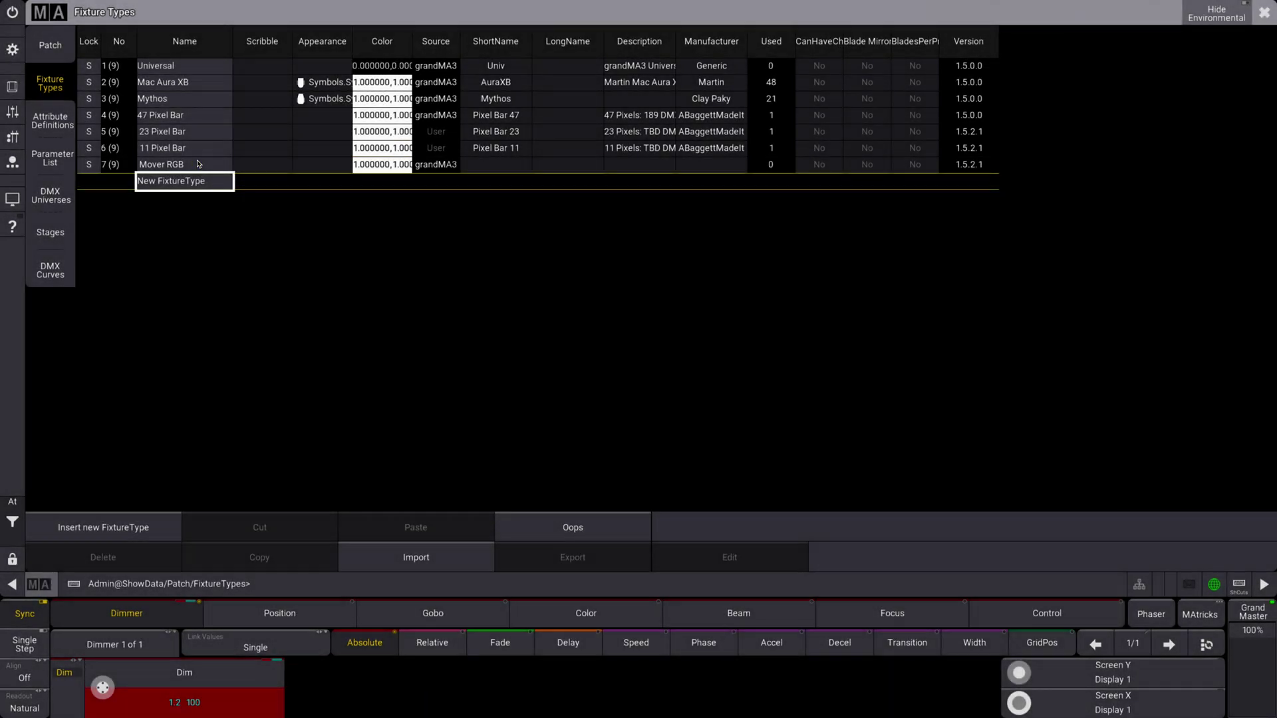
key("Up")
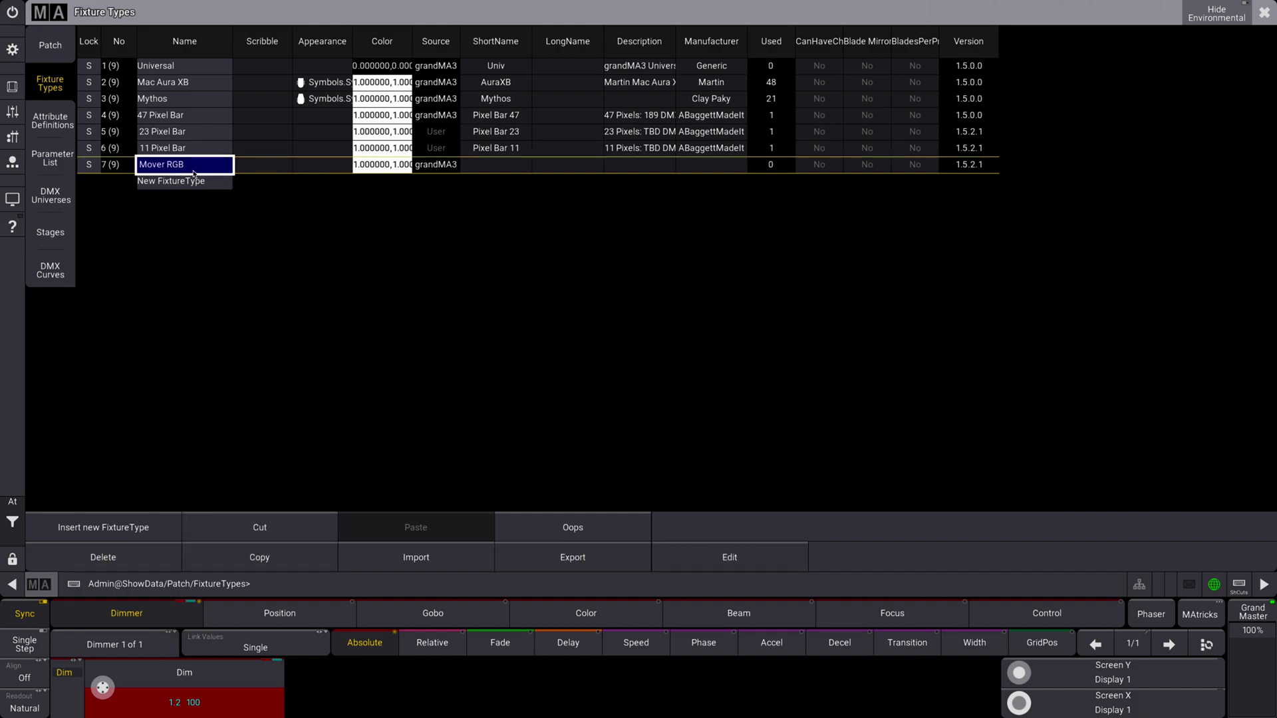
Edit Mover RGB, expand its Default DMX mode and view the physical descriptions
left_click(741, 560)
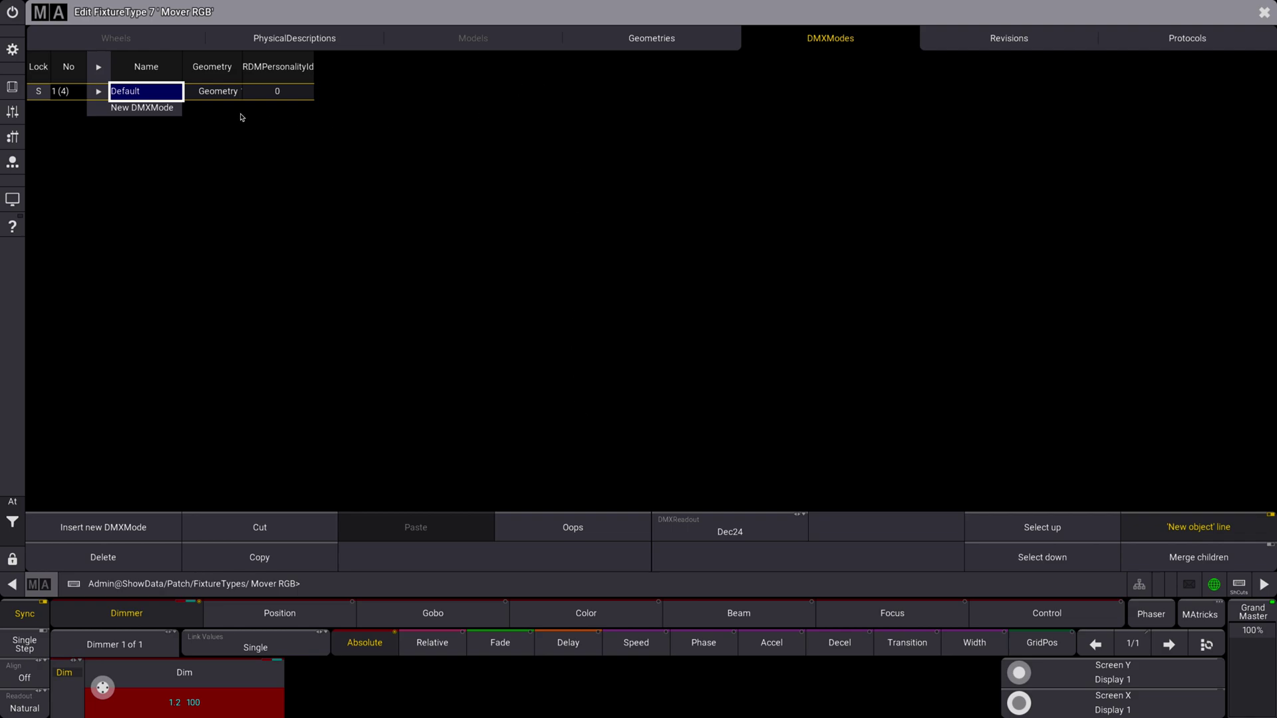
left_click(100, 92)
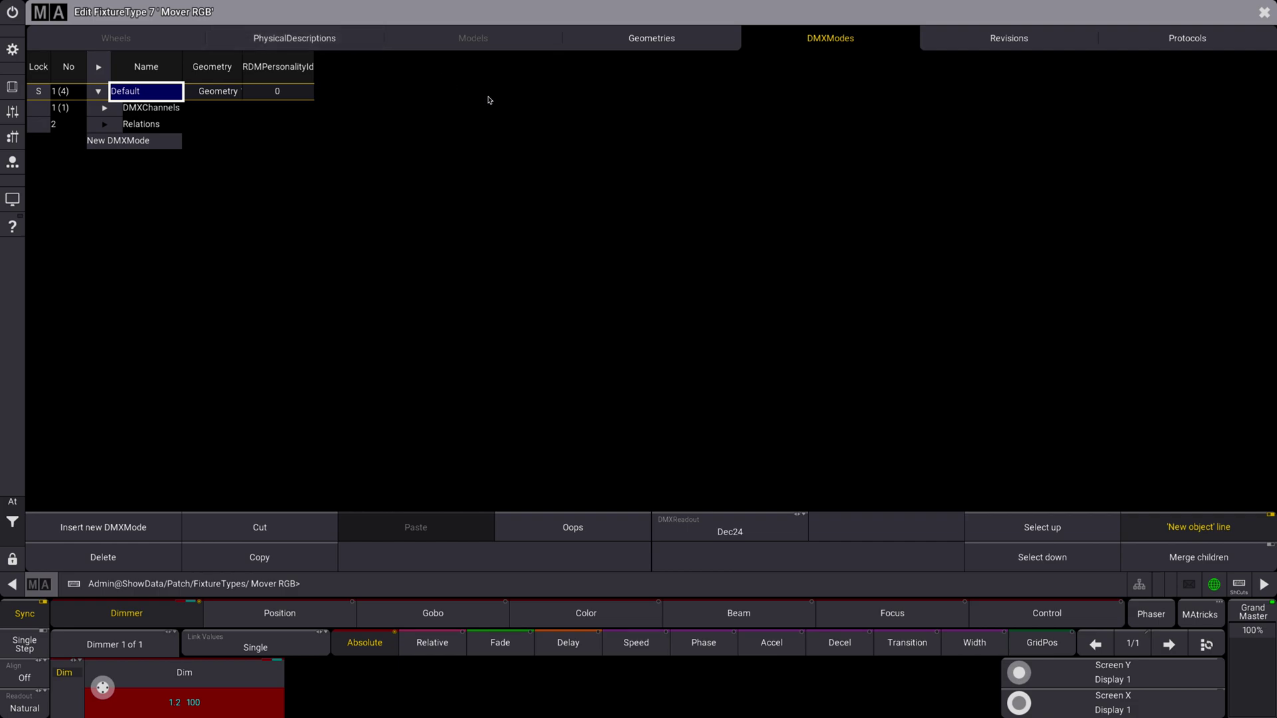
left_click(357, 45)
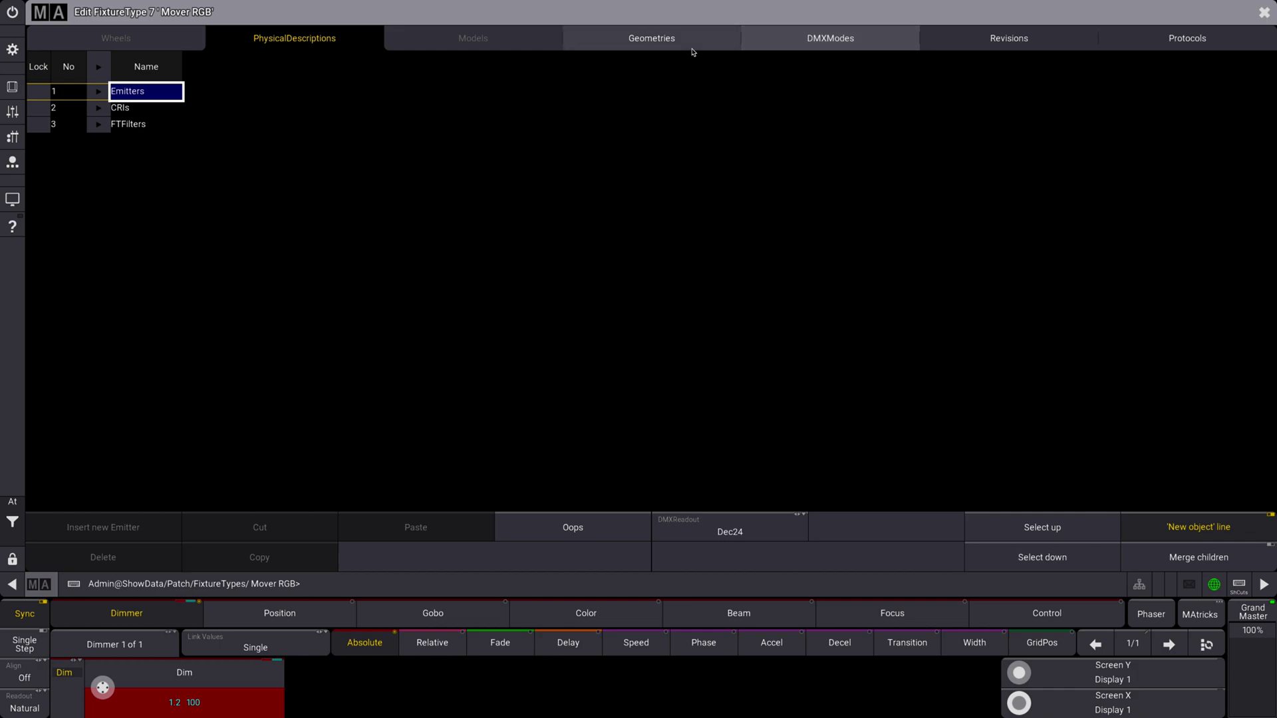
Back in DMX modes, rename the Default mode to '6 chan mode'
left_click(853, 41)
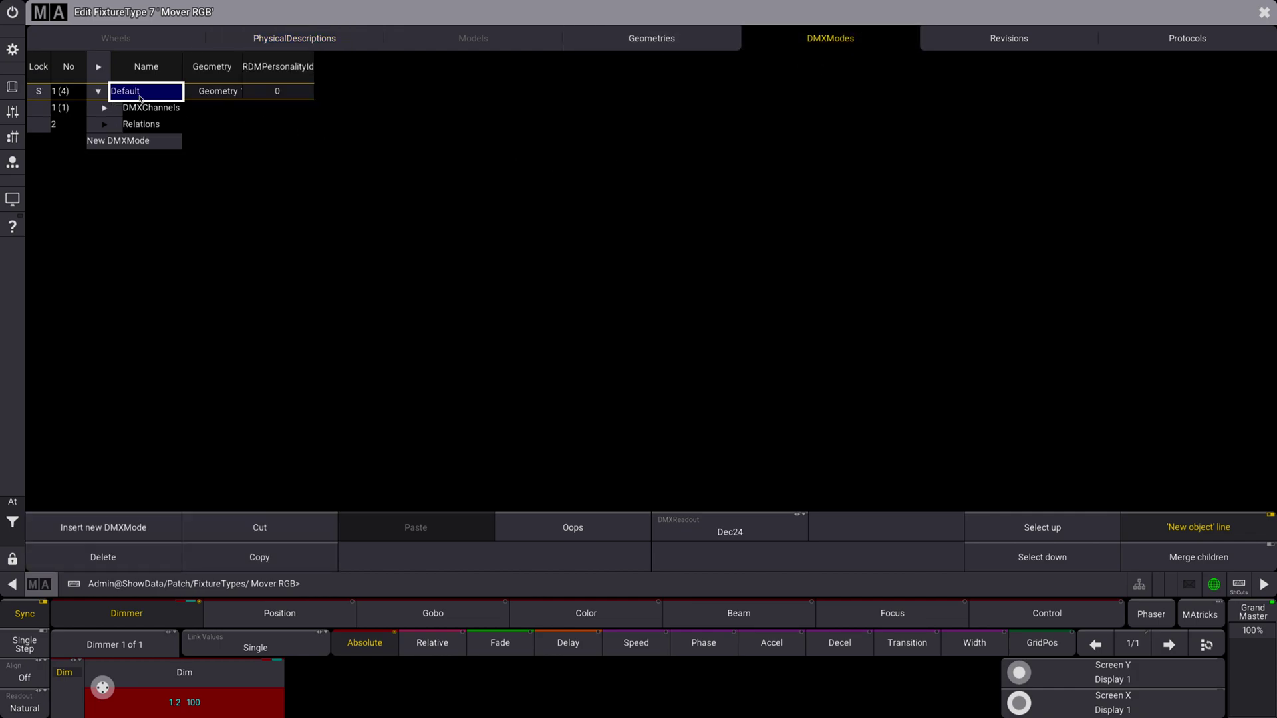
left_click(140, 93)
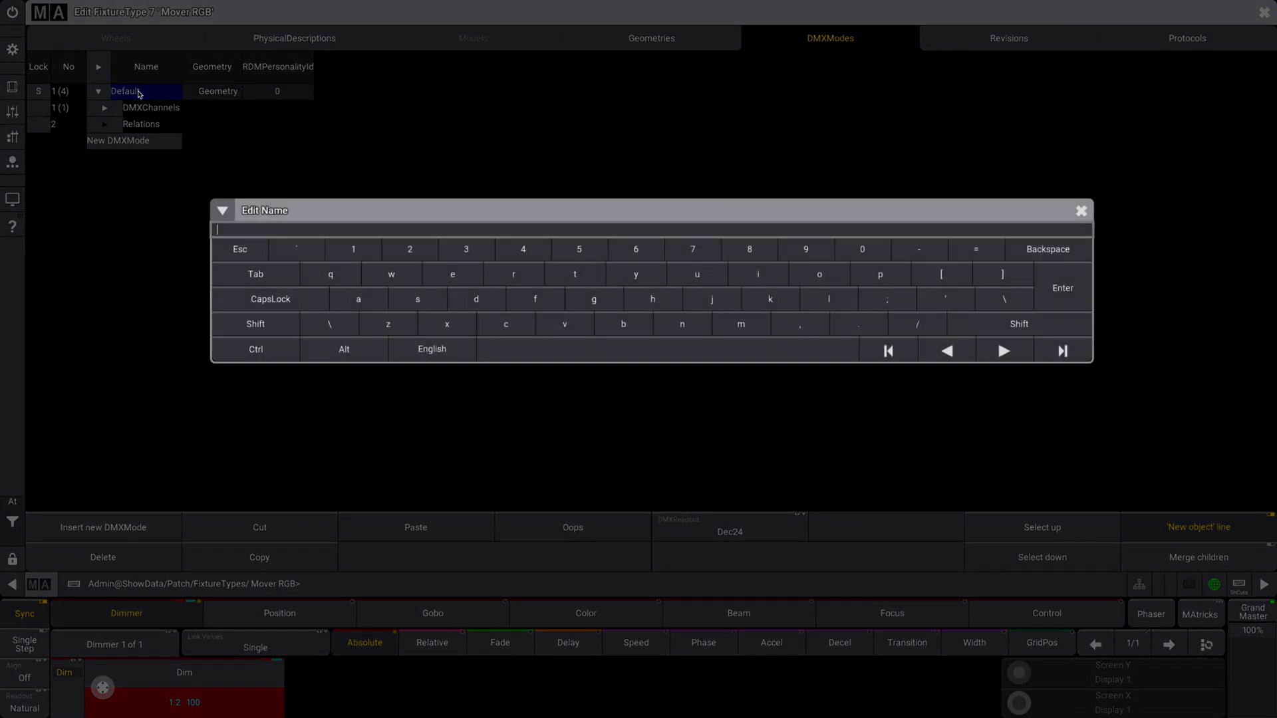
type("6")
type(" chan mo")
type("fe")
key("BackSpace")
key("BackSpace")
type("de")
key("Return")
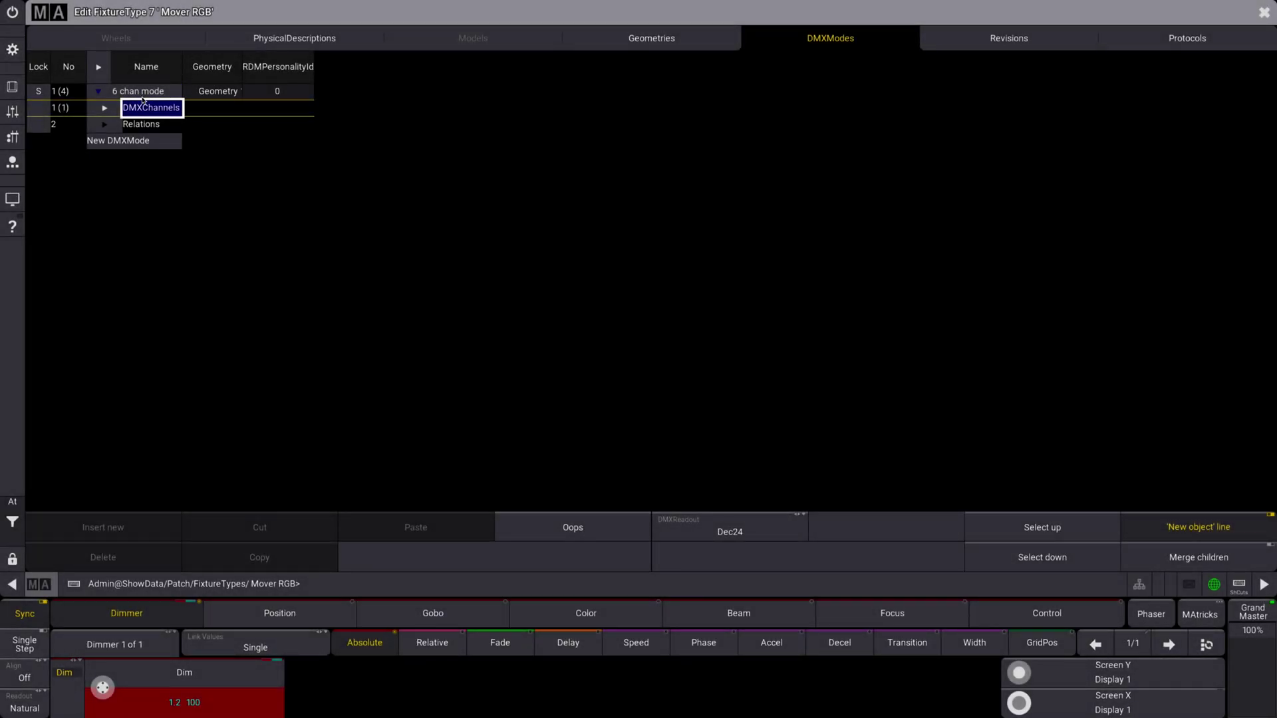
Expand the DMX channels and the first channel down to its logical channel
left_click(108, 110)
left_click(111, 124)
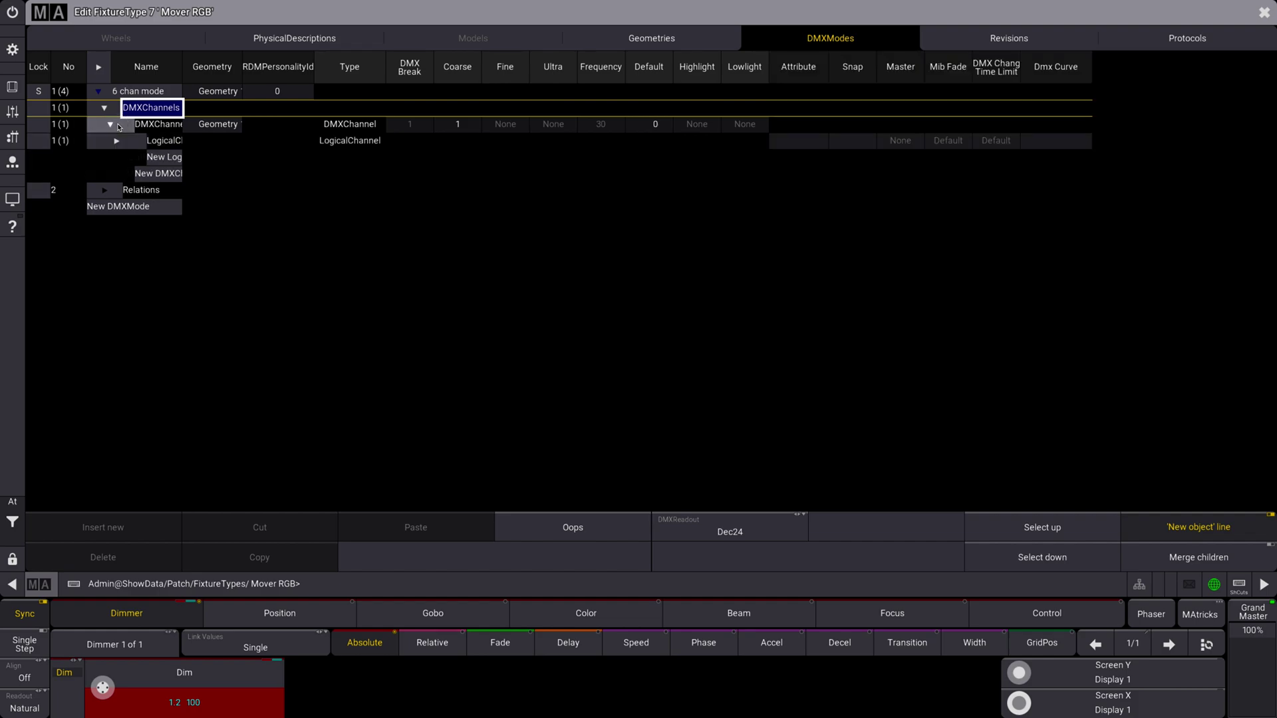
left_click(111, 125)
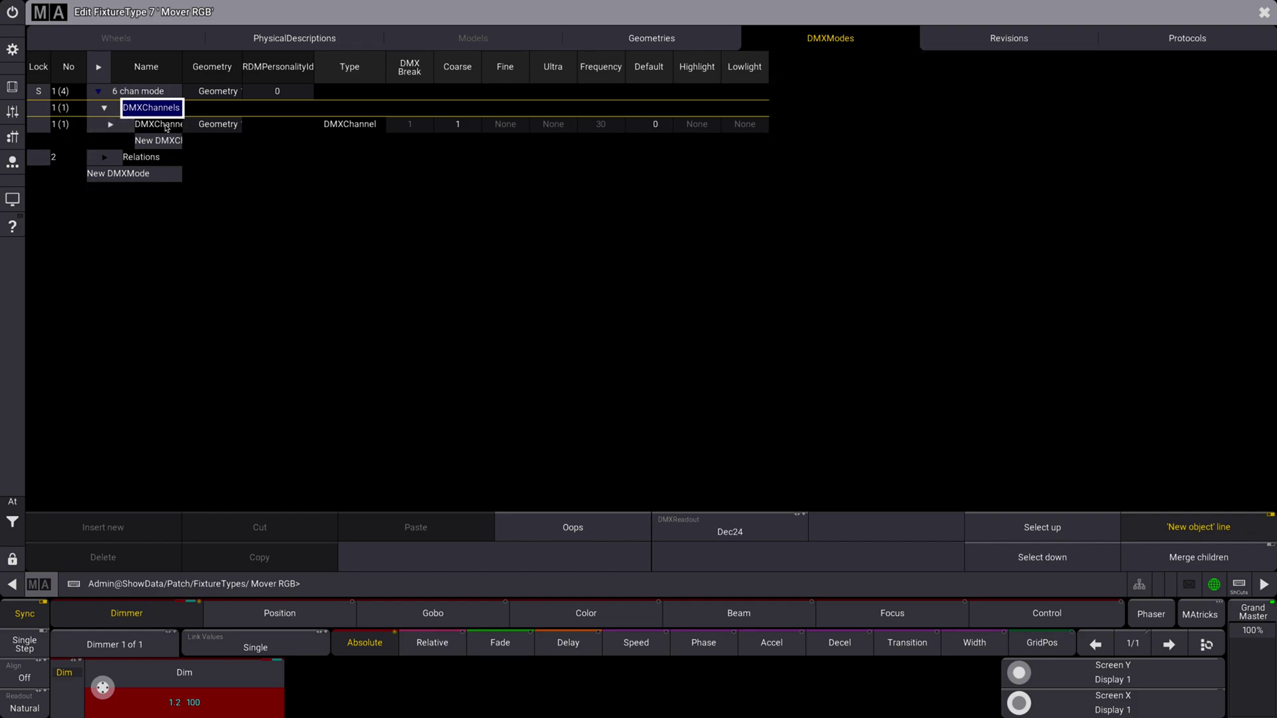
left_click(167, 126)
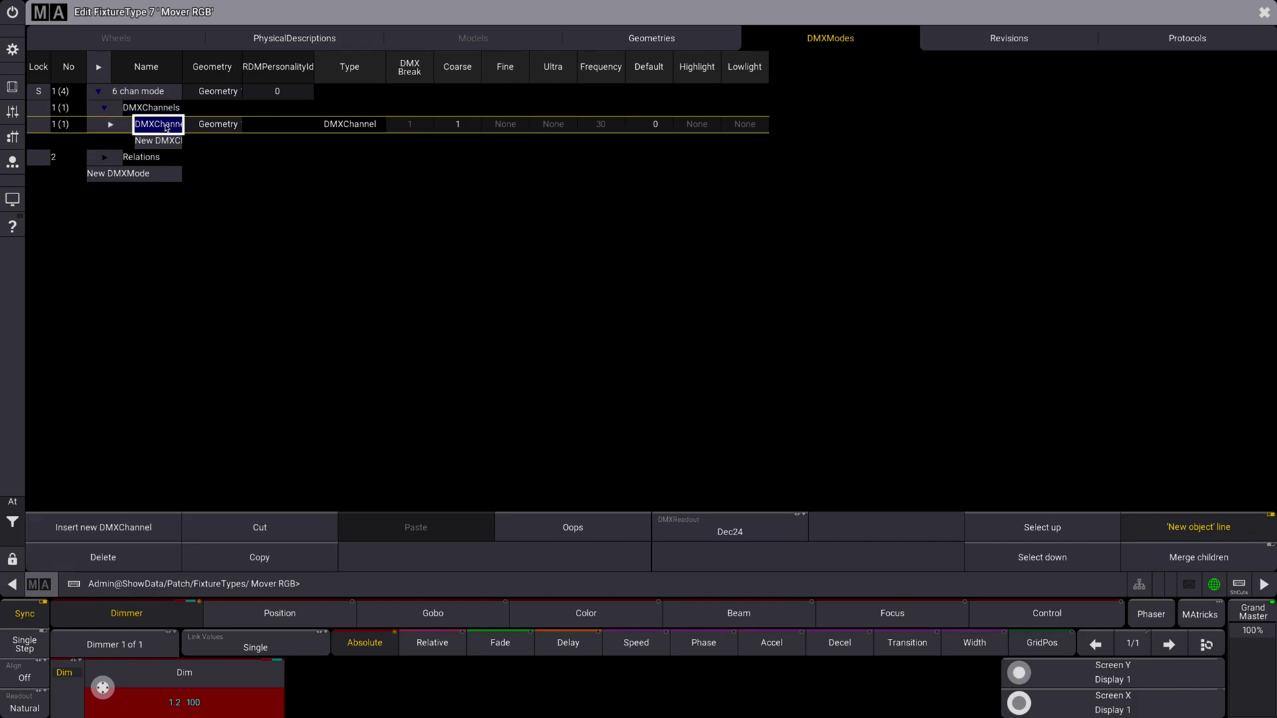
left_click(111, 125)
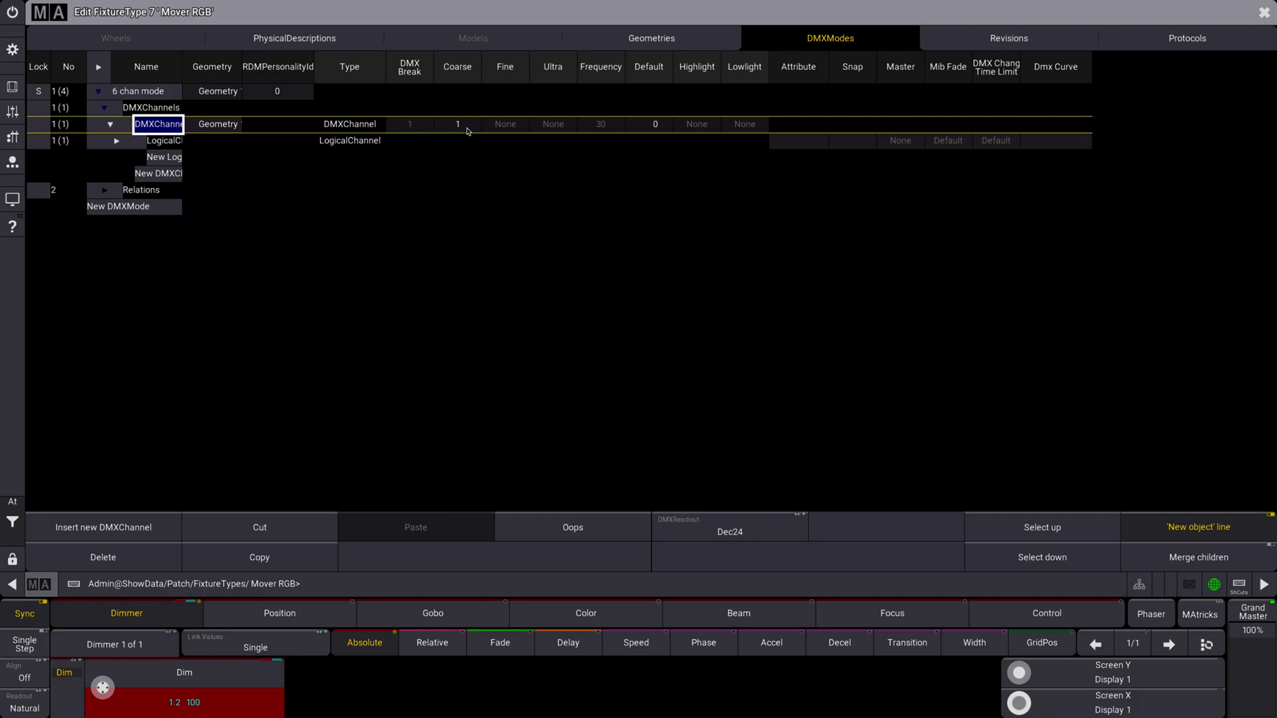
Give the first DMX channel fine address 2 and a default of 50
left_click(517, 127)
left_click(517, 126)
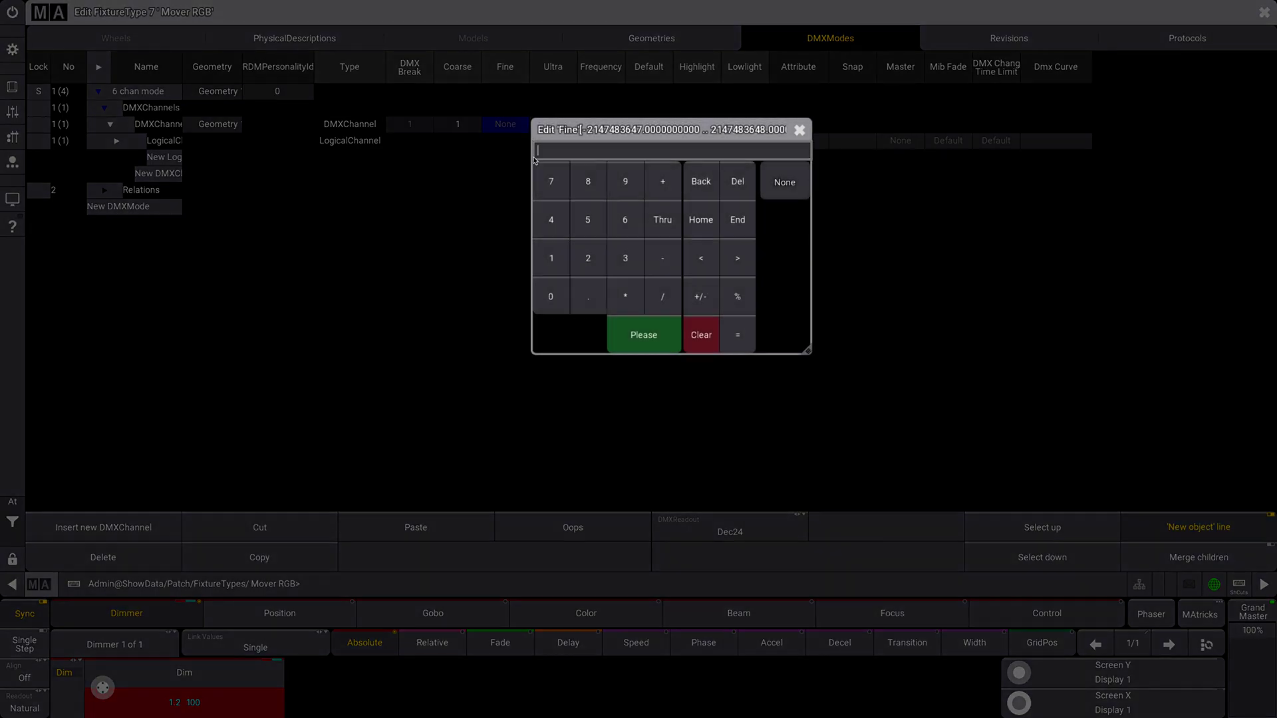
left_click(588, 258)
left_click(659, 340)
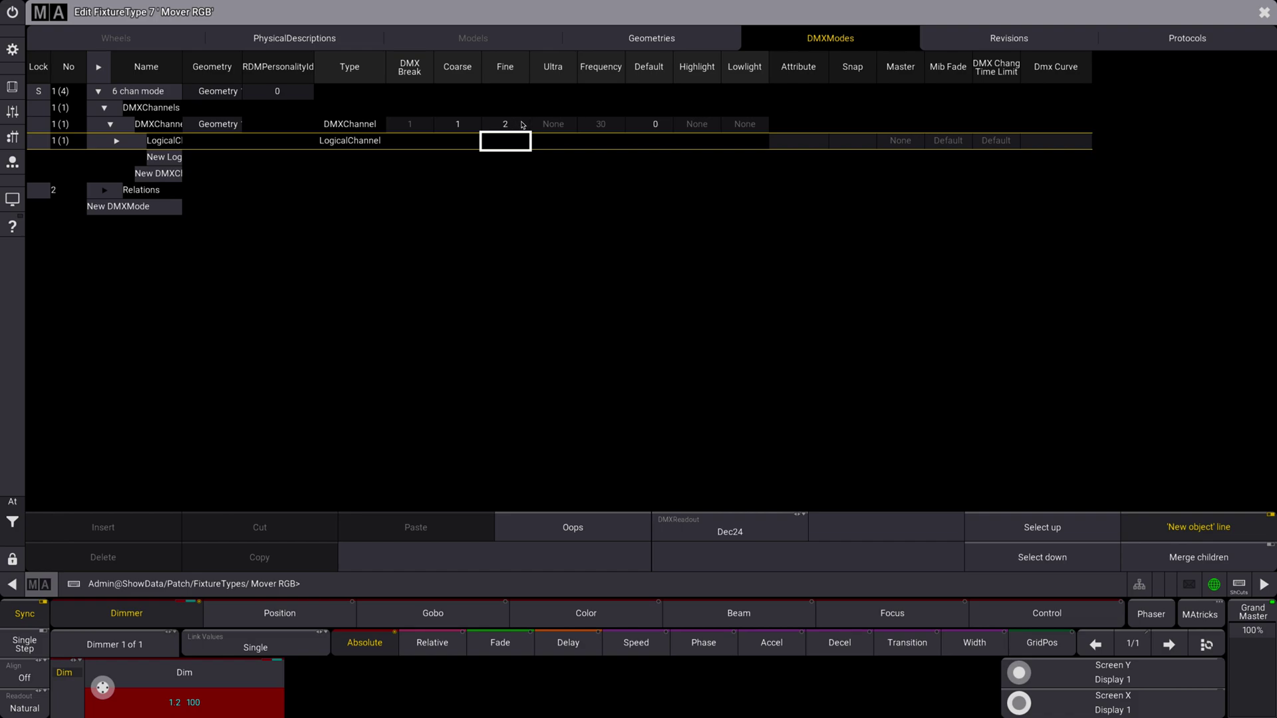
double_click(655, 126)
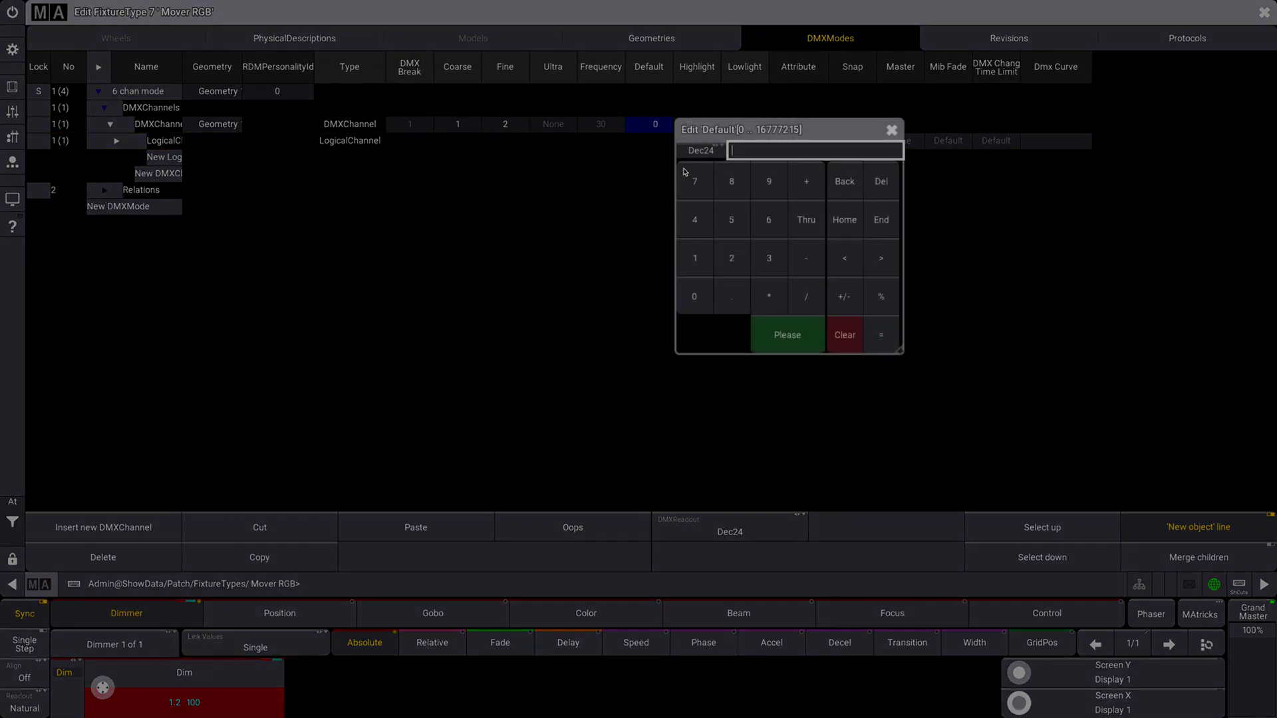
left_click(729, 218)
left_click(694, 296)
left_click(785, 337)
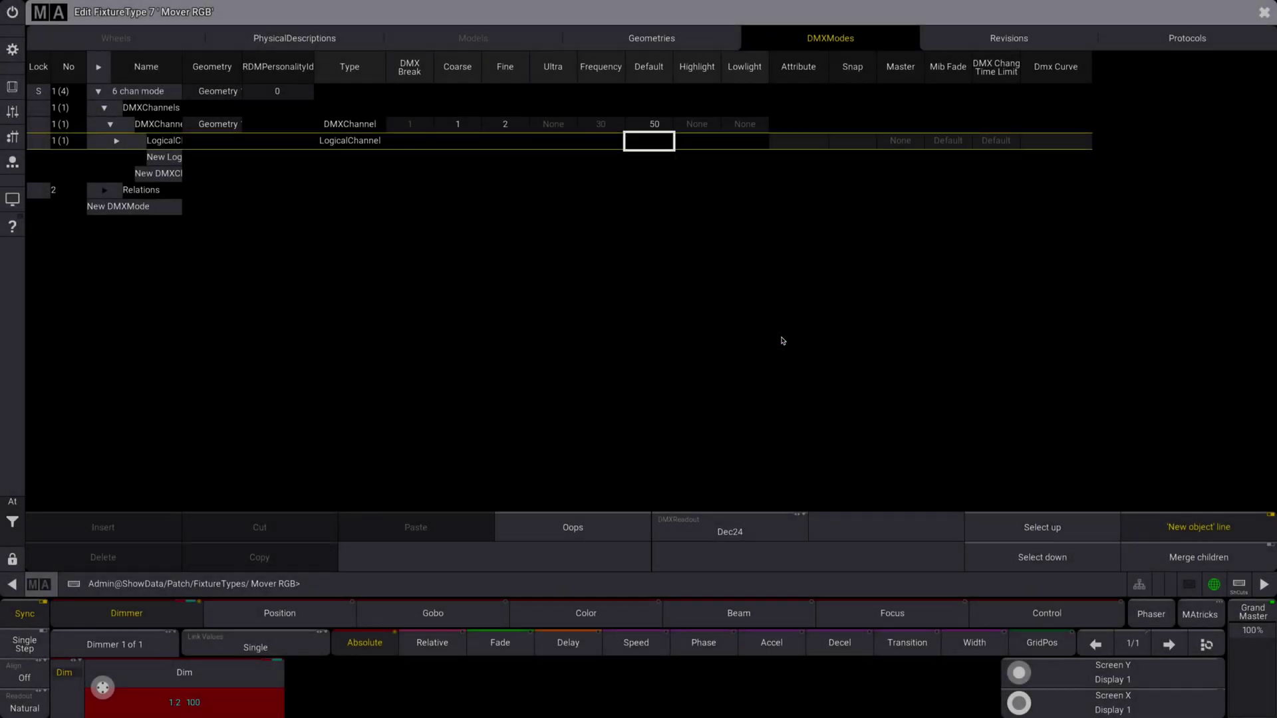
Assign Pan to the first channel's logical channel and expand it
double_click(802, 141)
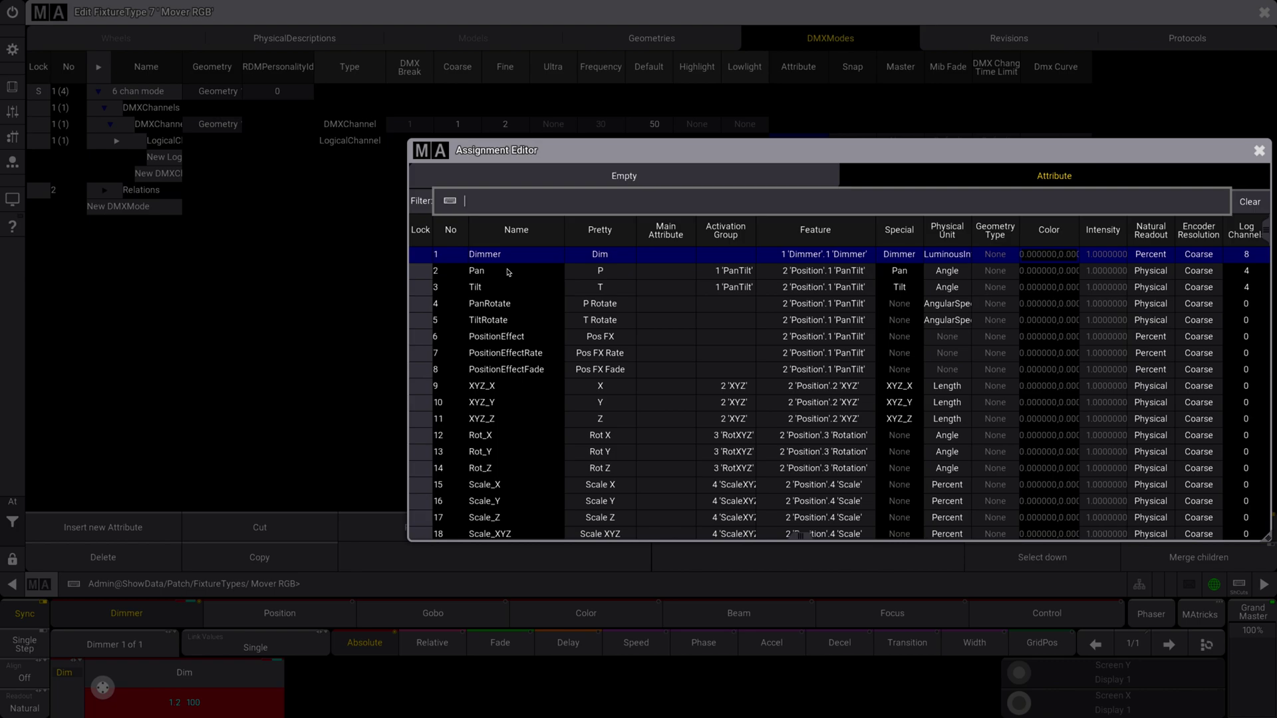
left_click(509, 272)
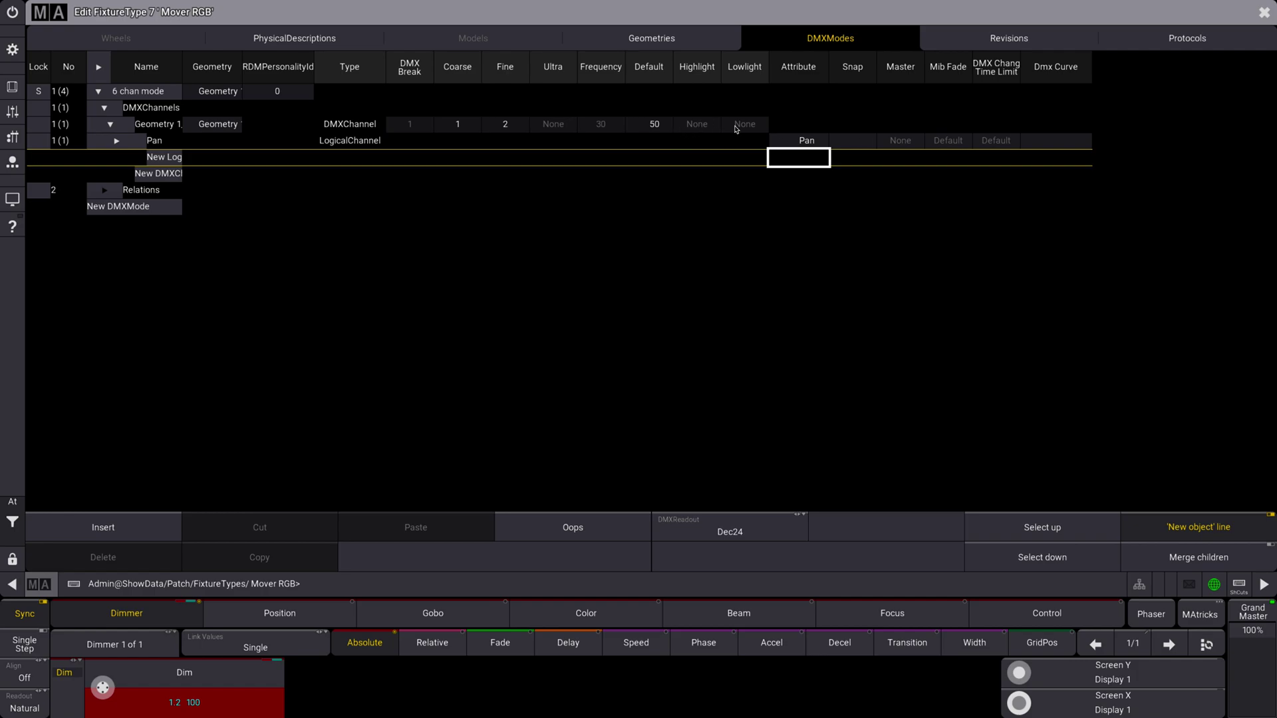
left_click(133, 143)
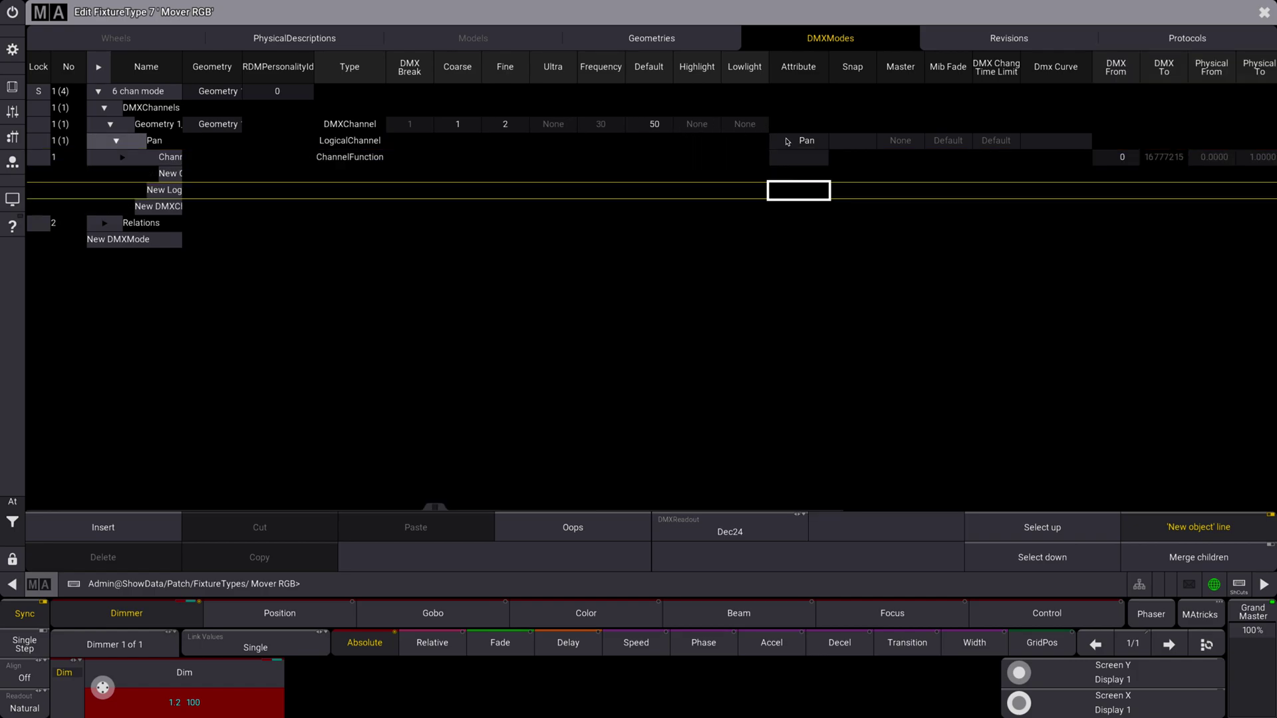
Assign Pan to the channel function and set its Physical From to -270
double_click(802, 160)
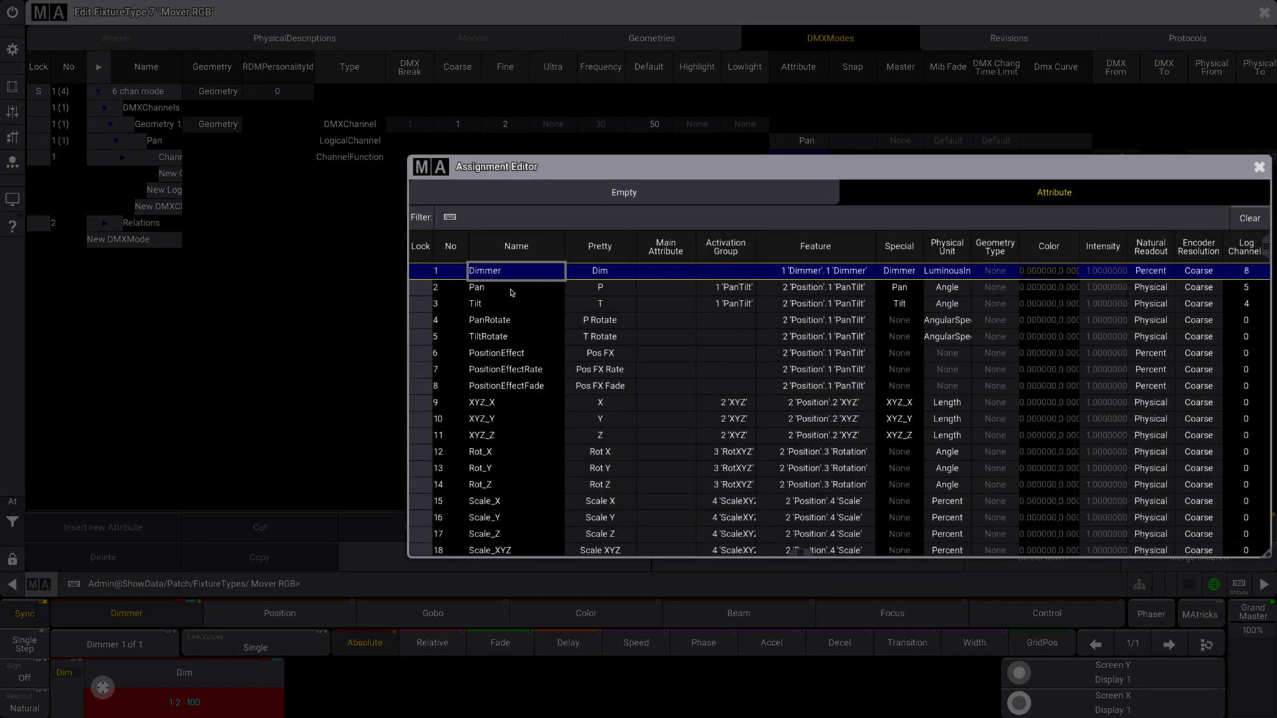
left_click(512, 293)
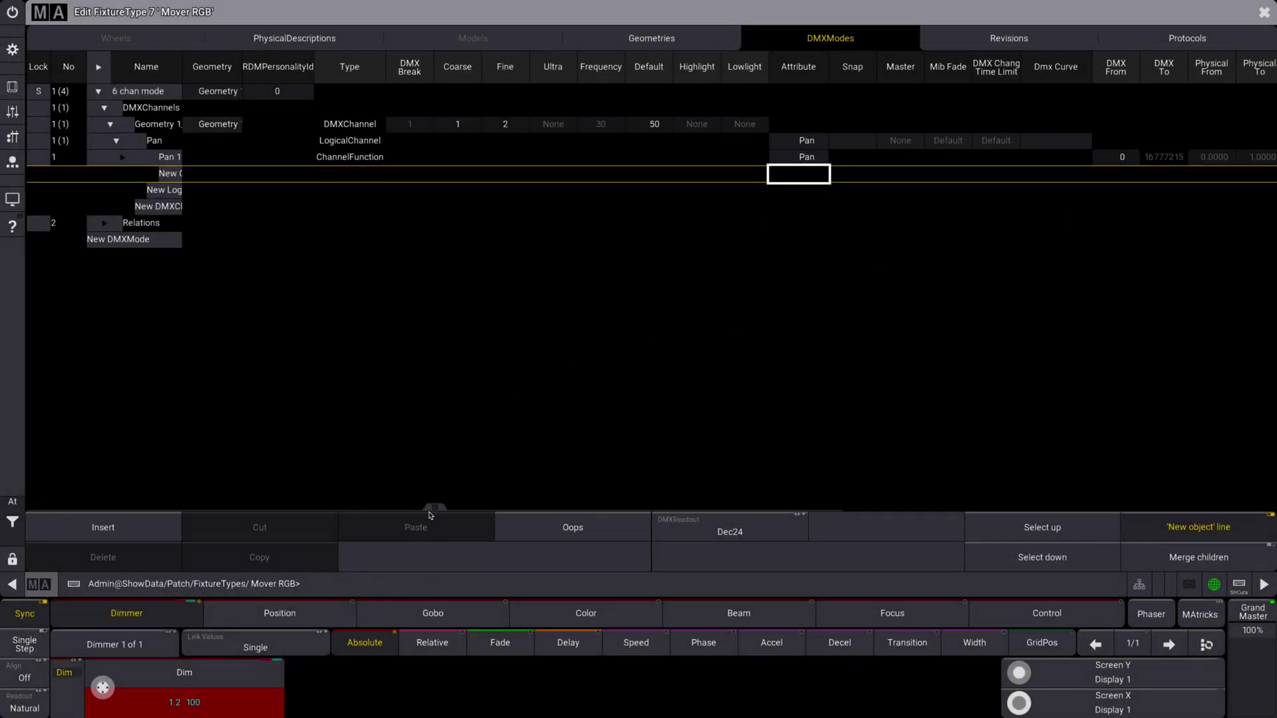
left_click_drag(430, 514, 514, 508)
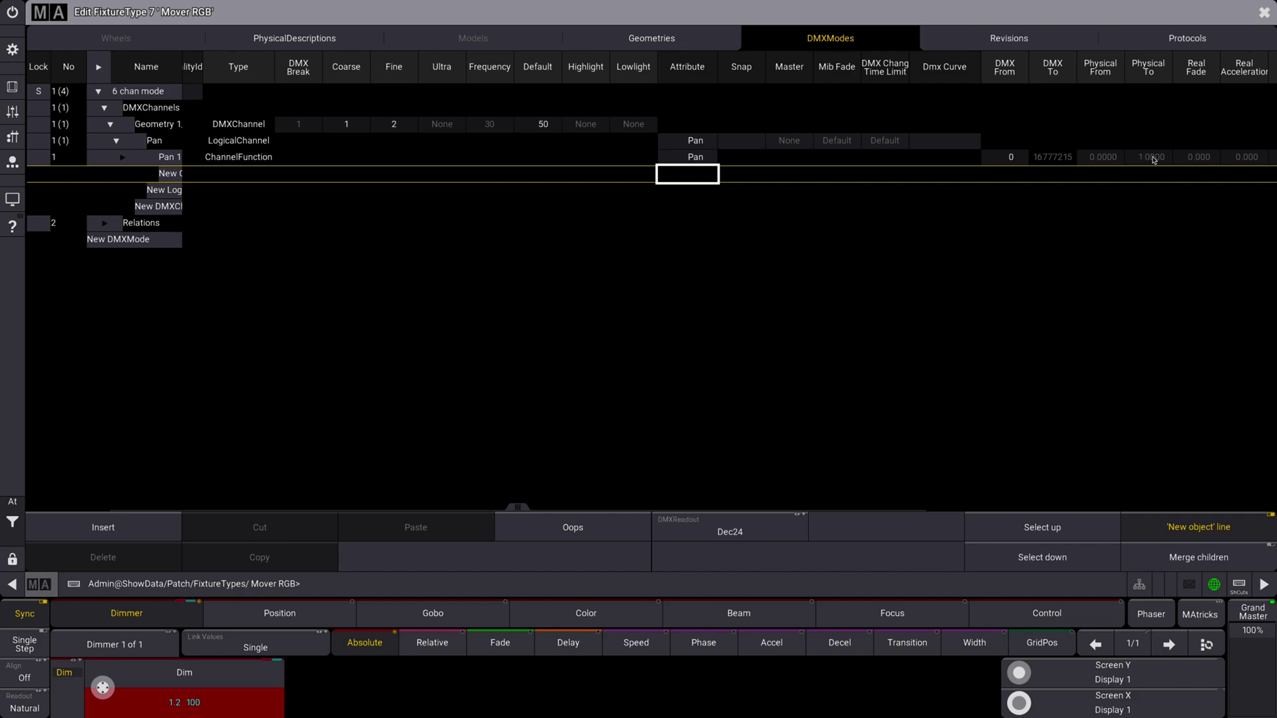
left_click(1100, 157)
left_click(1099, 160)
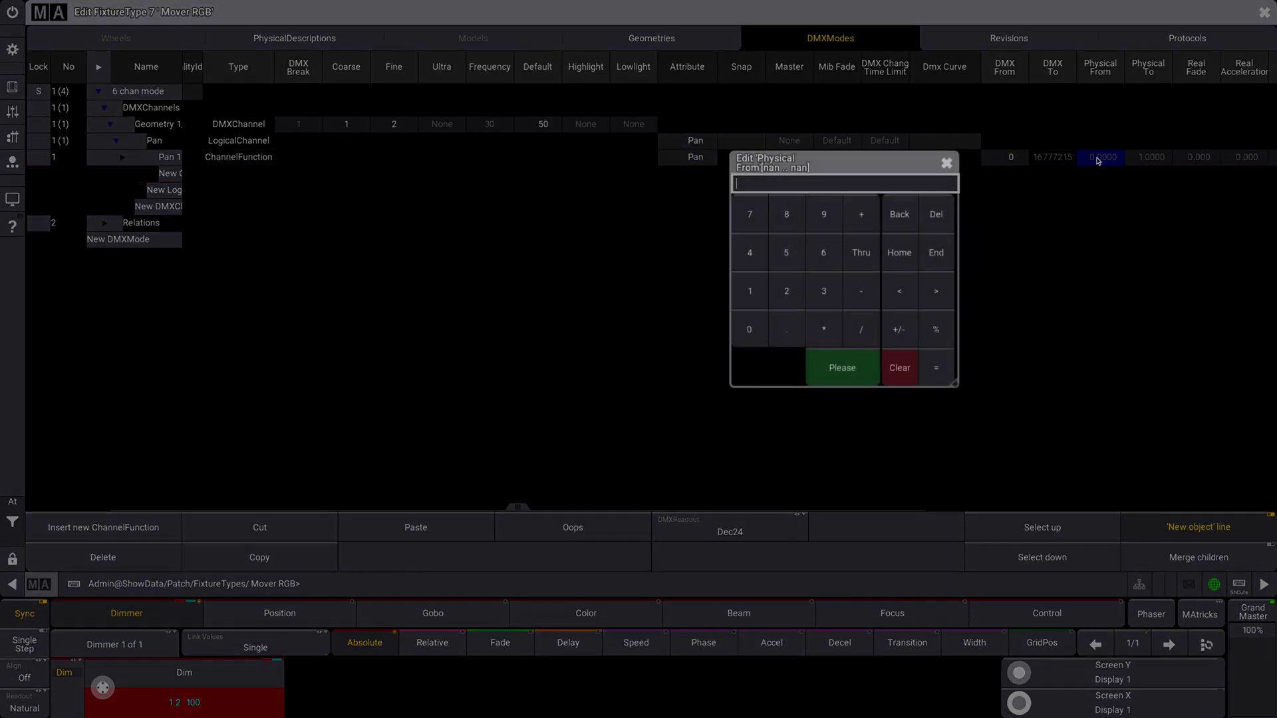
left_click(861, 291)
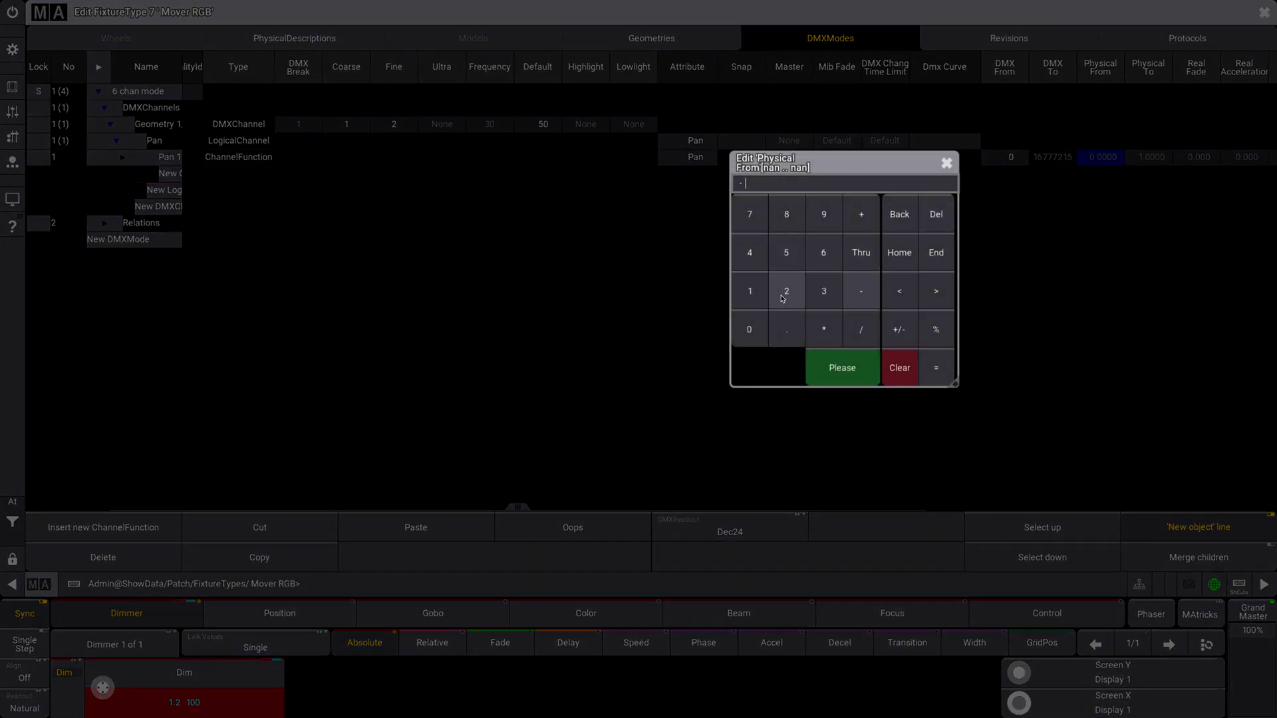
left_click(786, 291)
left_click(749, 214)
left_click(749, 329)
left_click(842, 368)
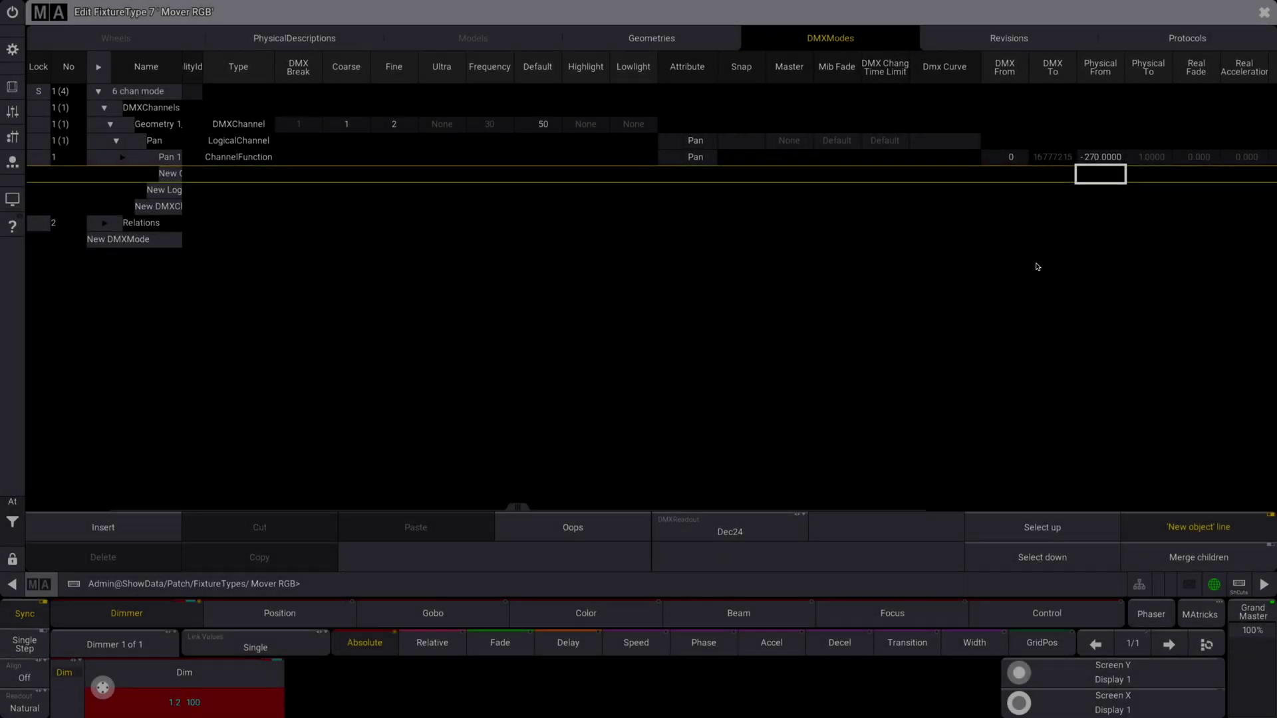
Set the Pan channel function's Physical To to 270
left_click(1152, 157)
left_click(1152, 157)
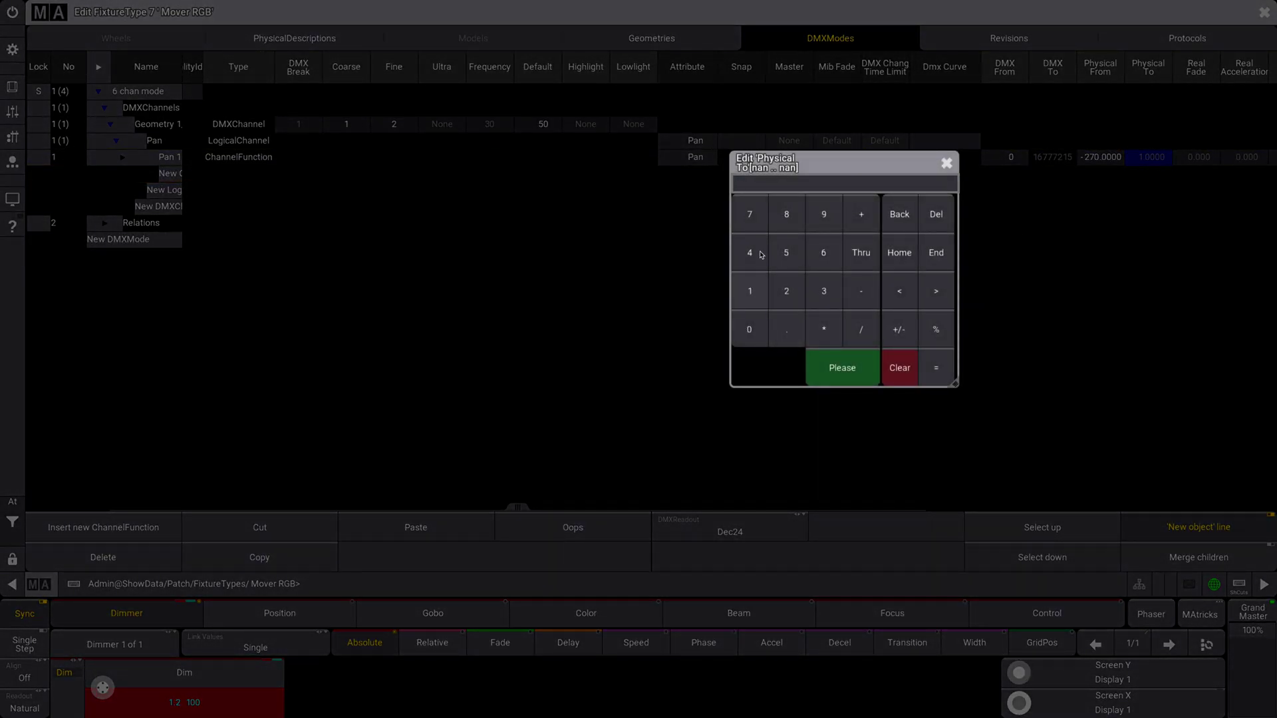
left_click(786, 290)
left_click(750, 214)
left_click(749, 329)
left_click(842, 368)
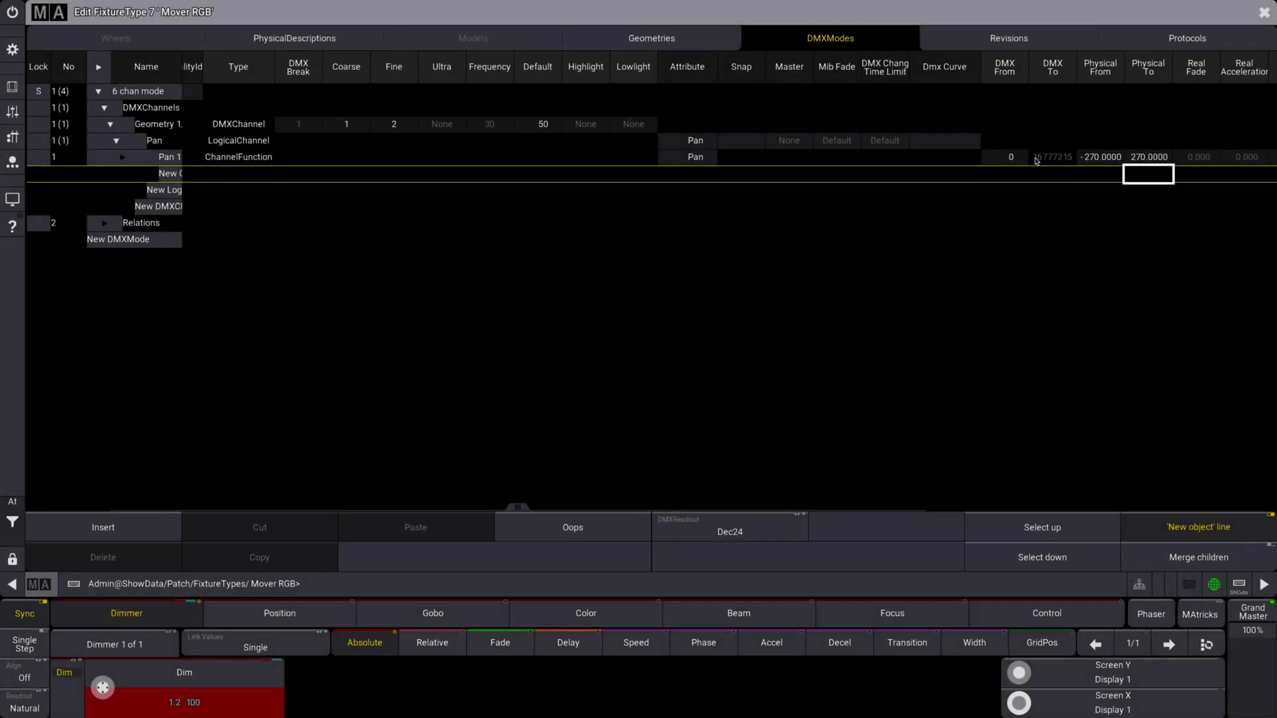
left_click_drag(499, 509, 416, 513)
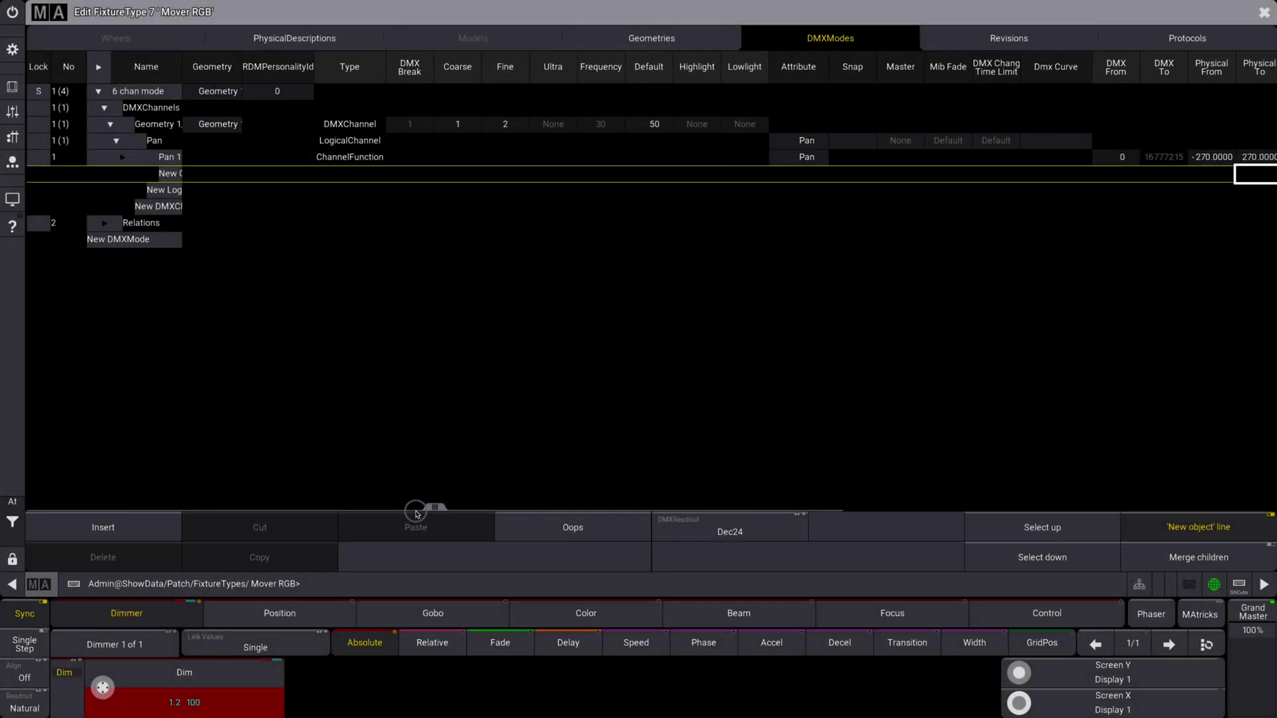
Collapse the Pan channel and add a second DMX channel, expanded to its function
left_click(129, 145)
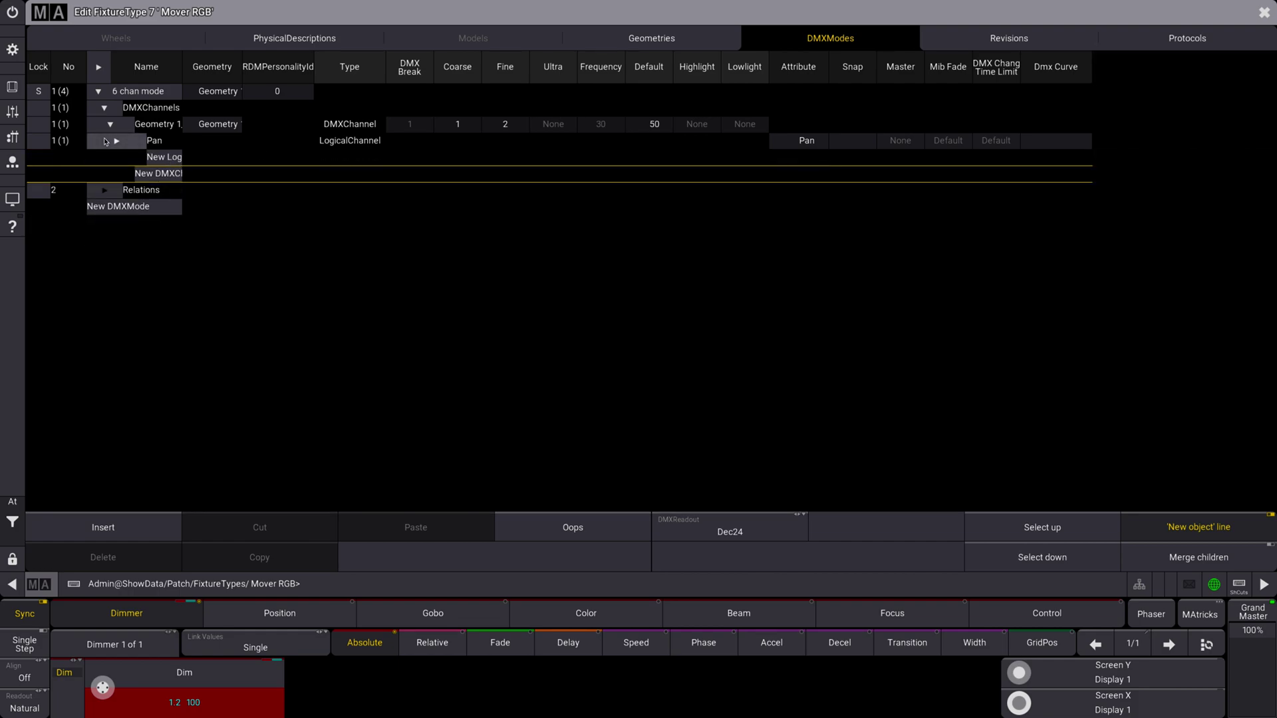
left_click(112, 126)
left_click(160, 141)
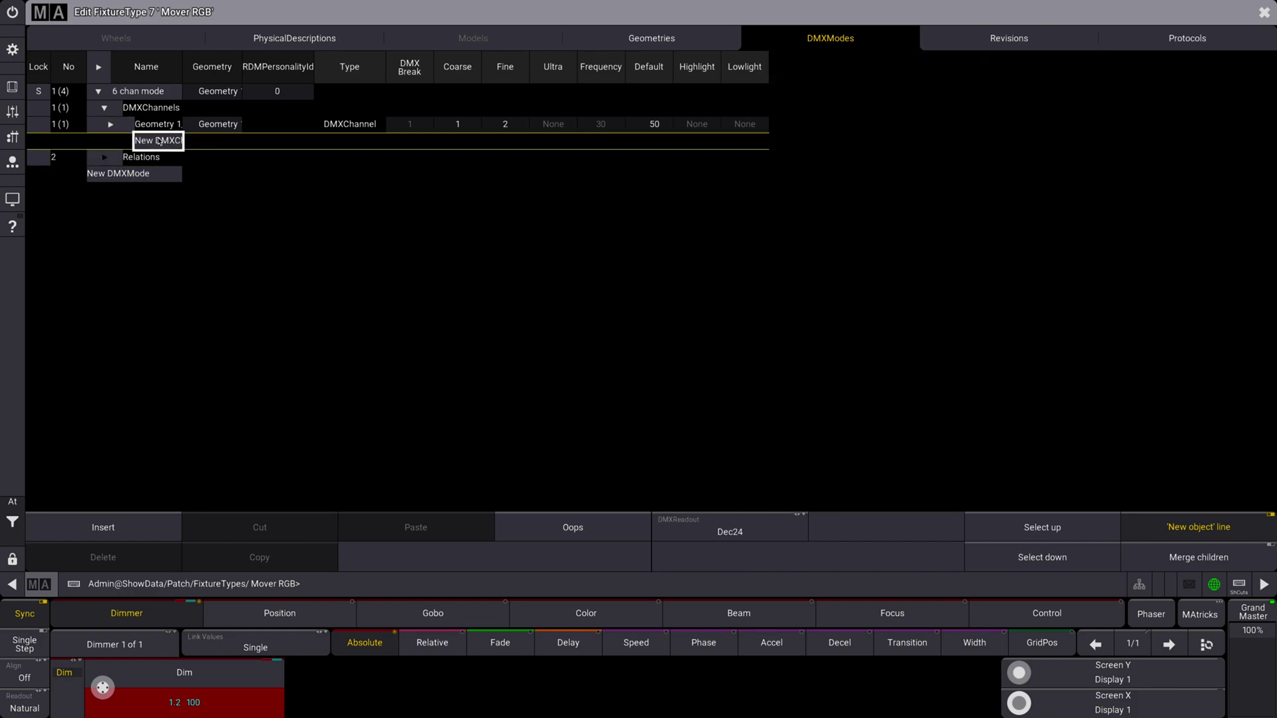
left_click(139, 527)
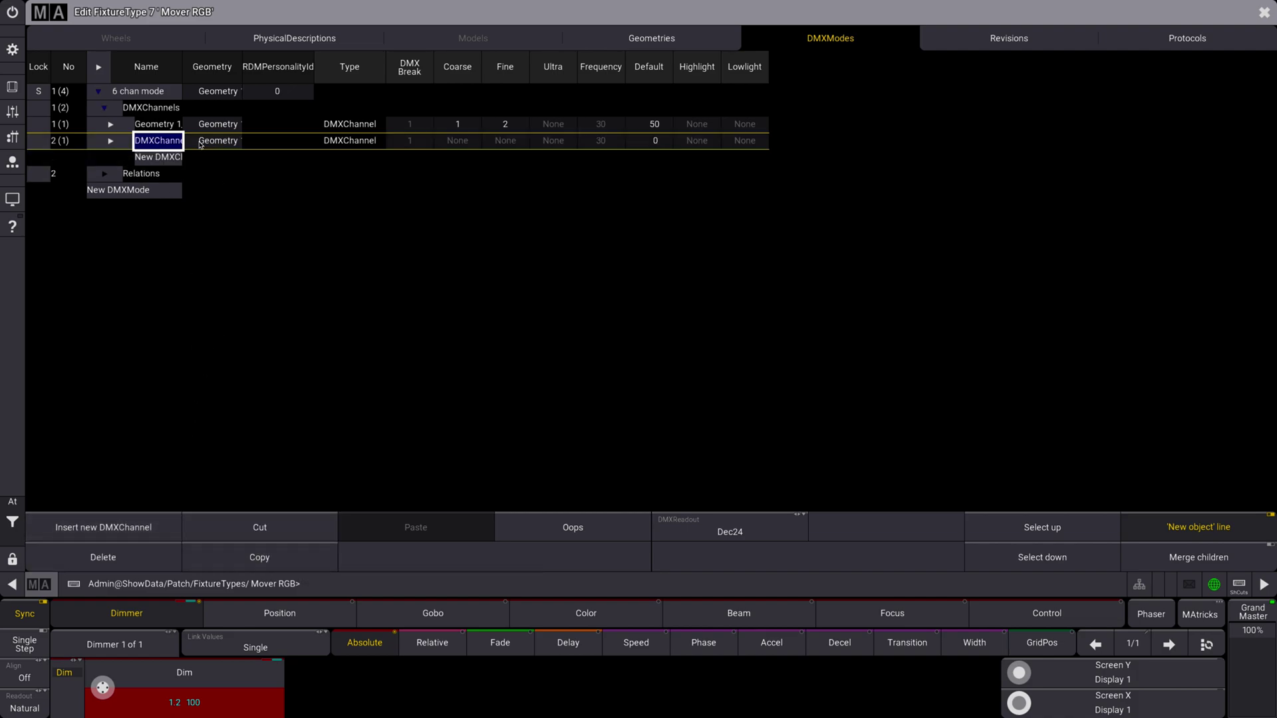
left_click(110, 140)
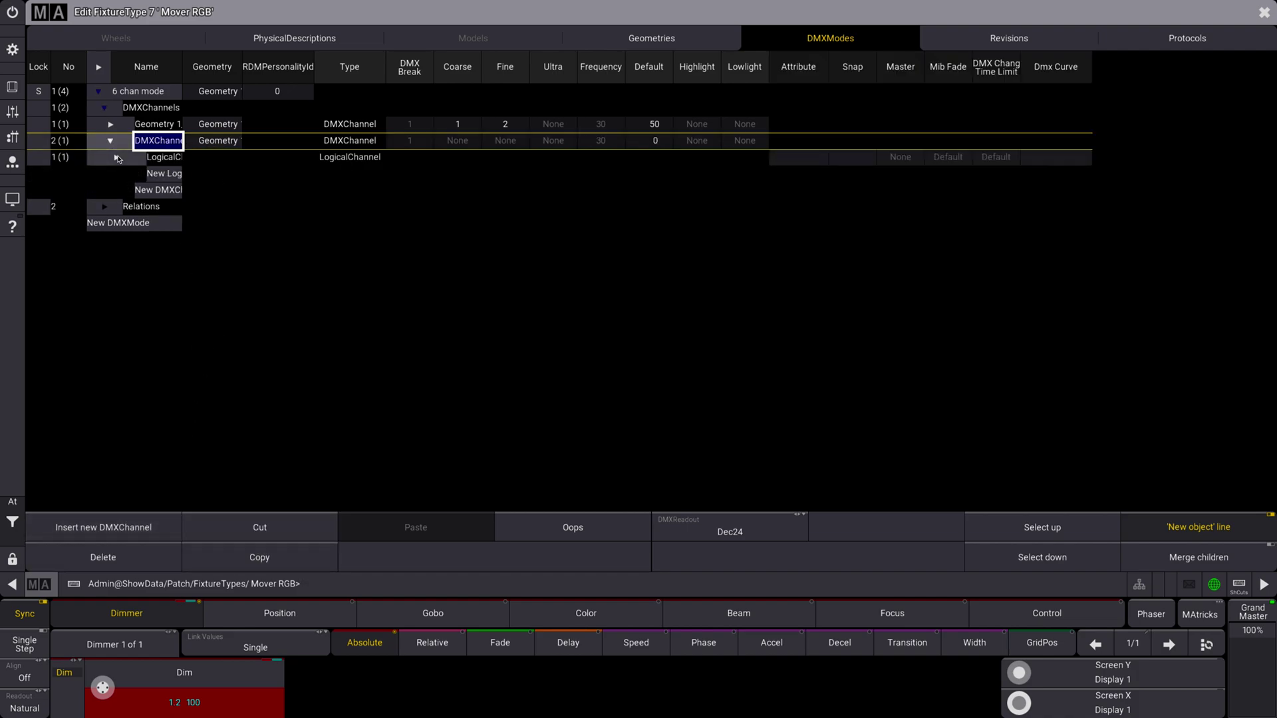
left_click(117, 157)
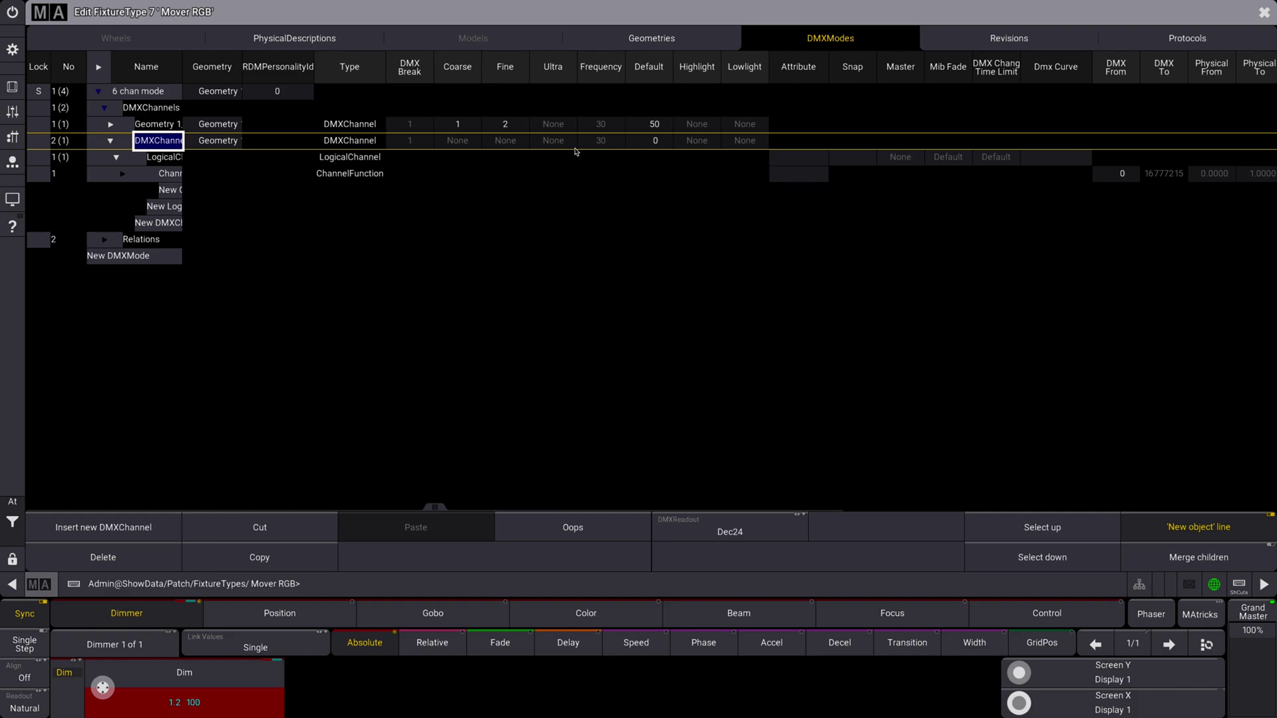
Give the second channel coarse 3, fine 4 and default 50
left_click(459, 141)
left_click(459, 141)
left_click(540, 275)
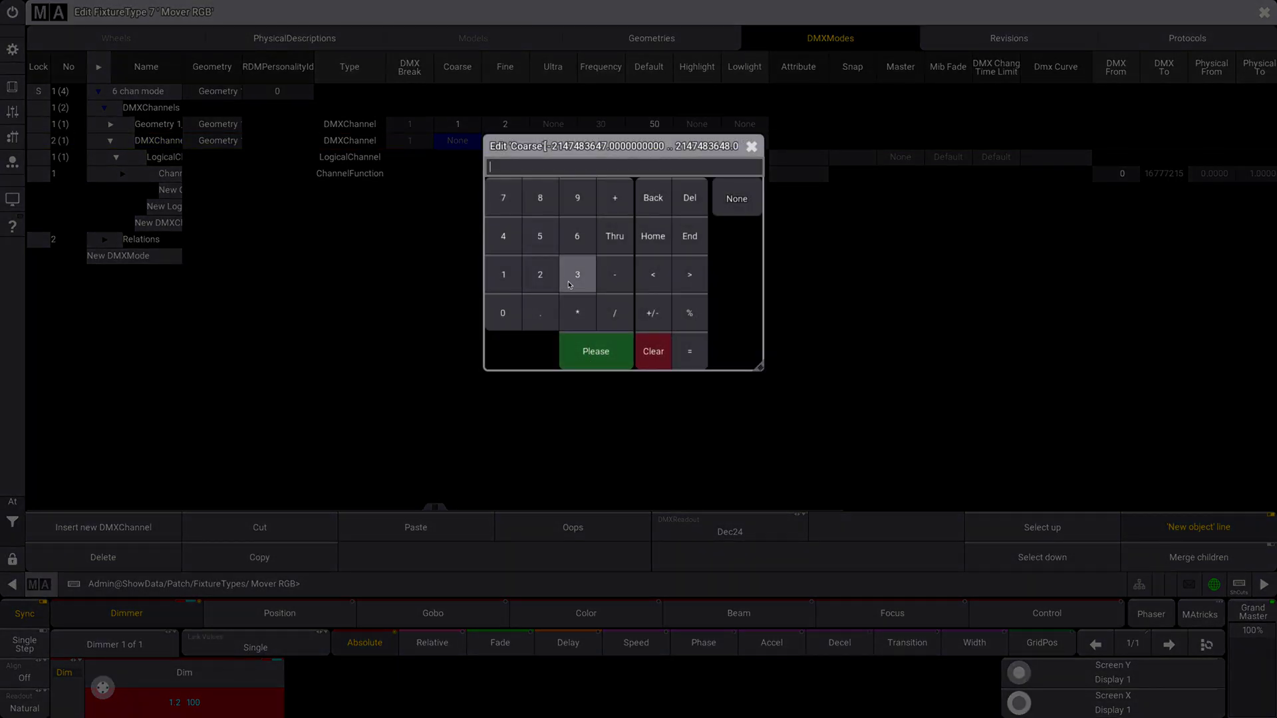
left_click(576, 275)
left_click(596, 351)
left_click(500, 145)
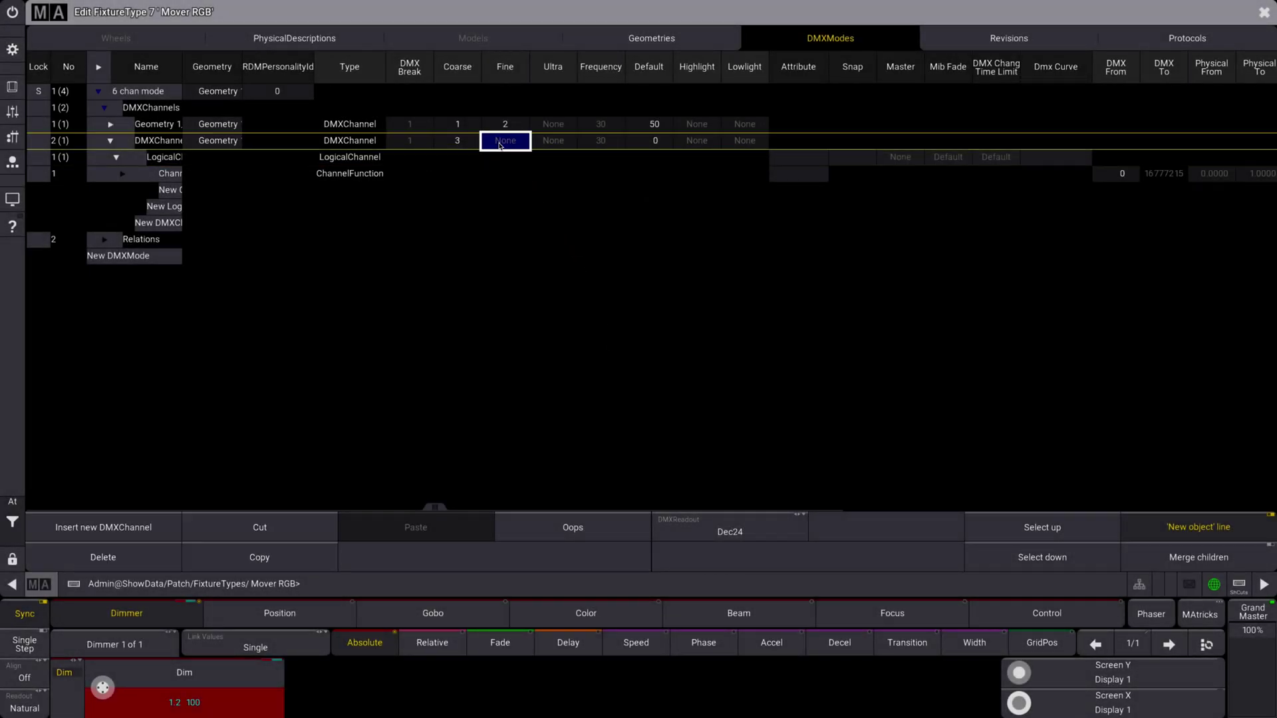
left_click(500, 145)
left_click(551, 236)
left_click(644, 351)
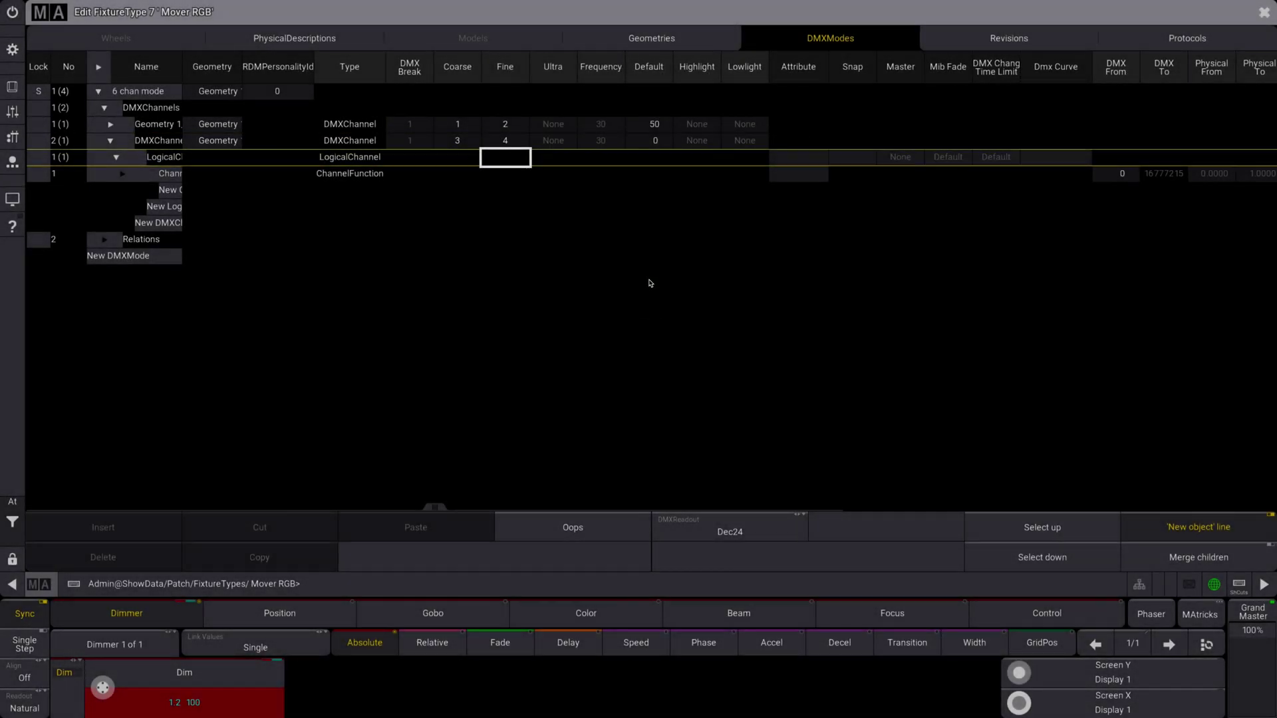
double_click(657, 141)
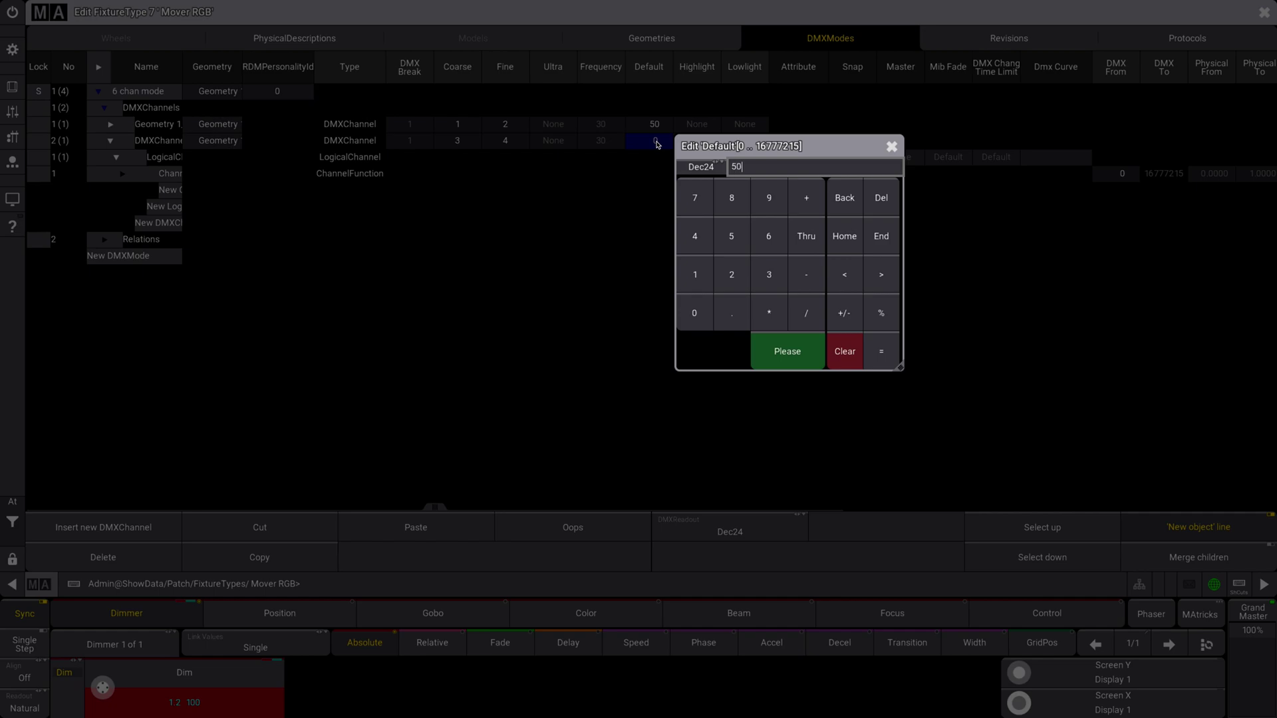
type("50")
key("Return")
Assign Tilt to the second channel's logical channel and channel function
double_click(806, 158)
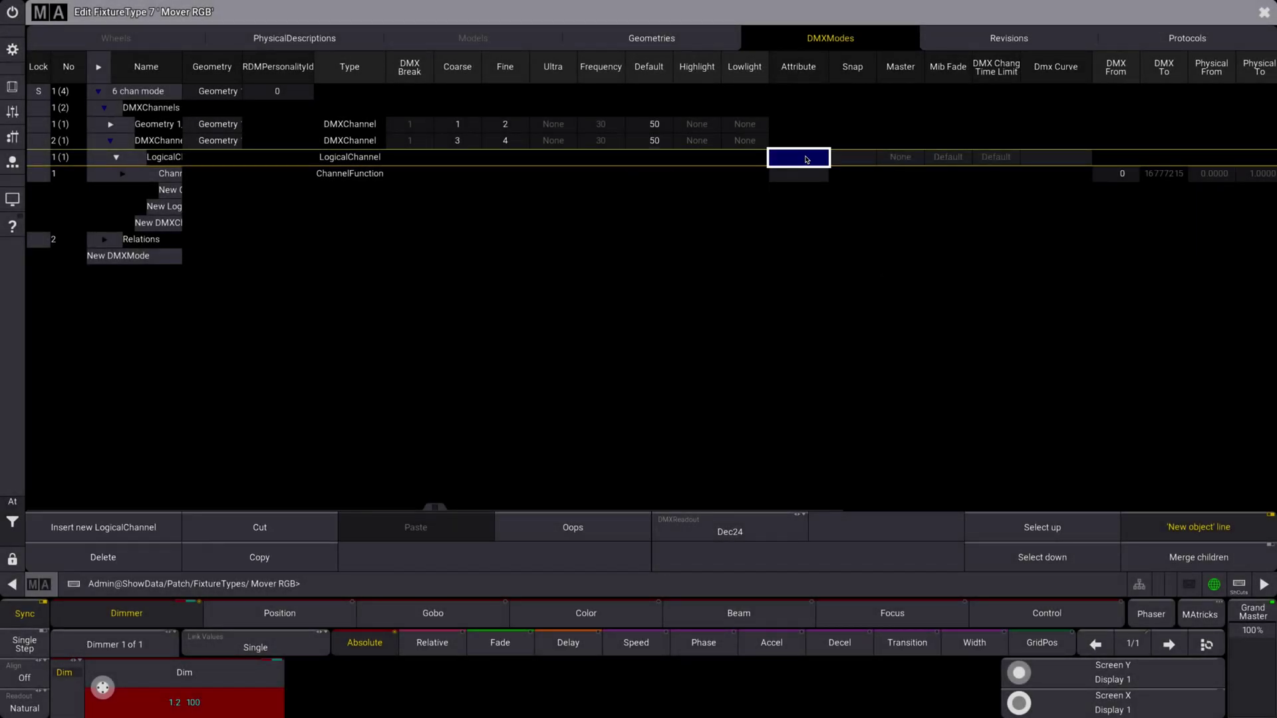
left_click(510, 306)
key("Return")
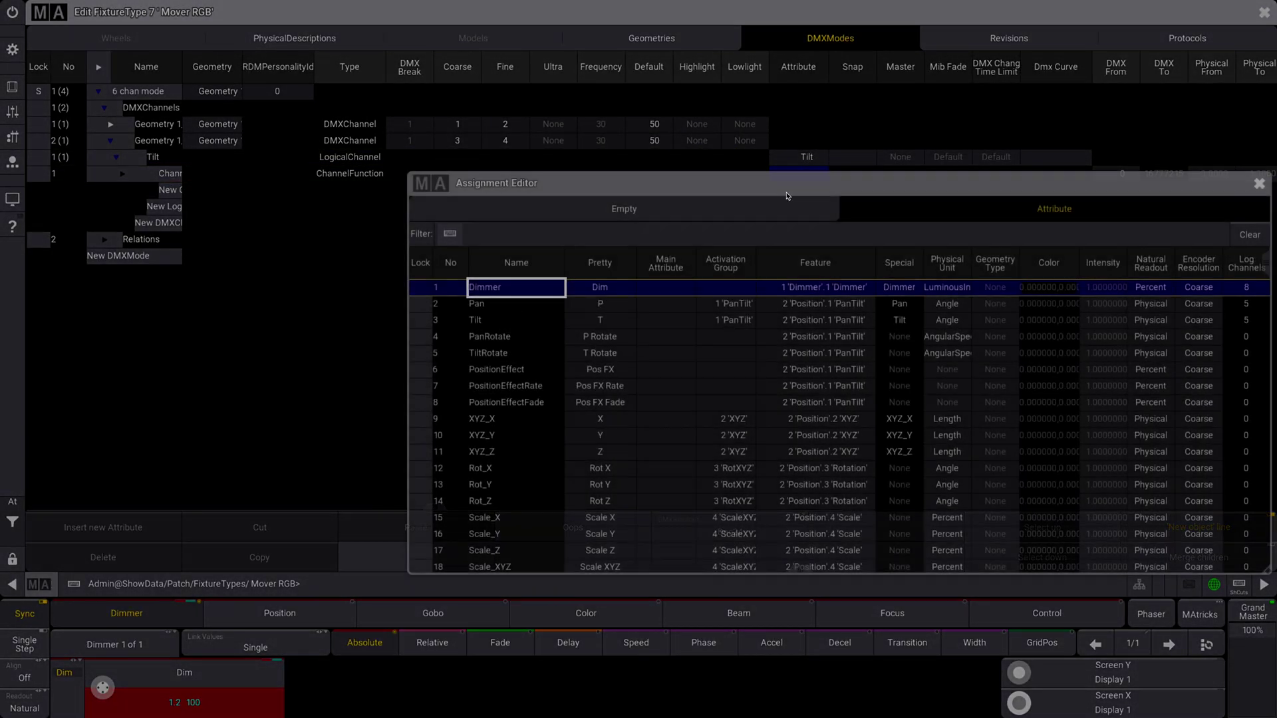
left_click(482, 323)
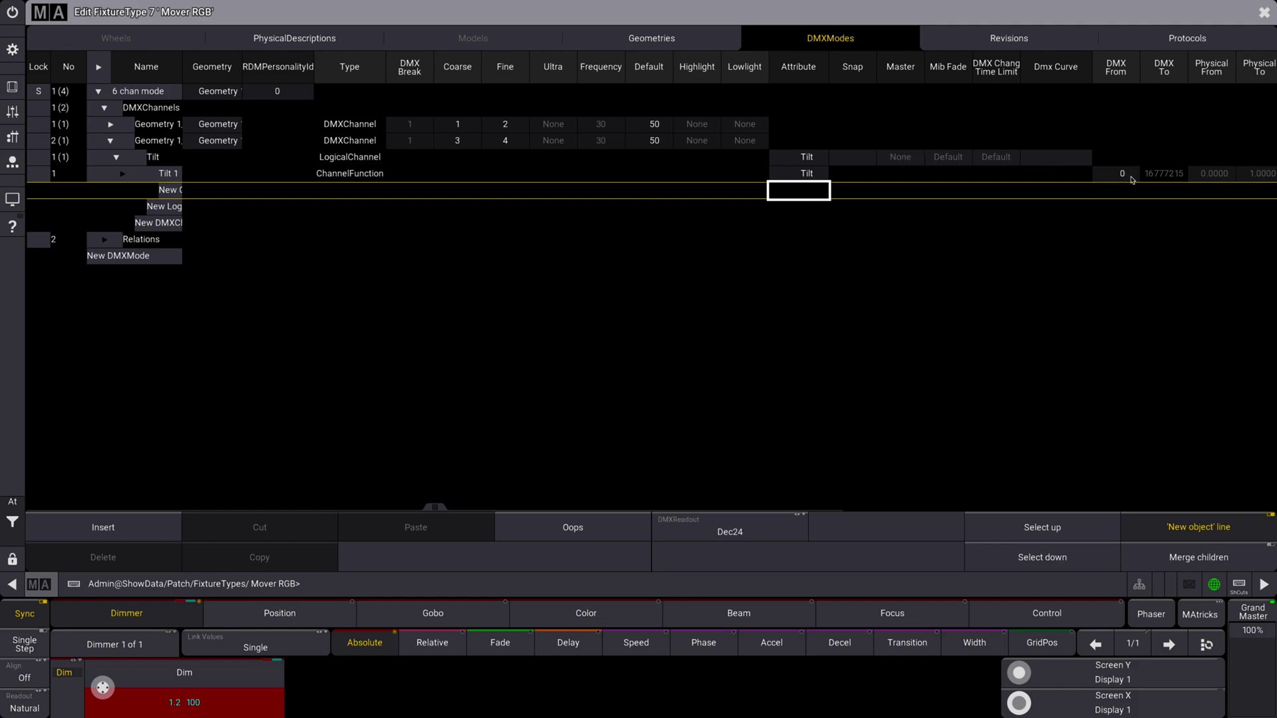
left_click_drag(436, 509, 508, 509)
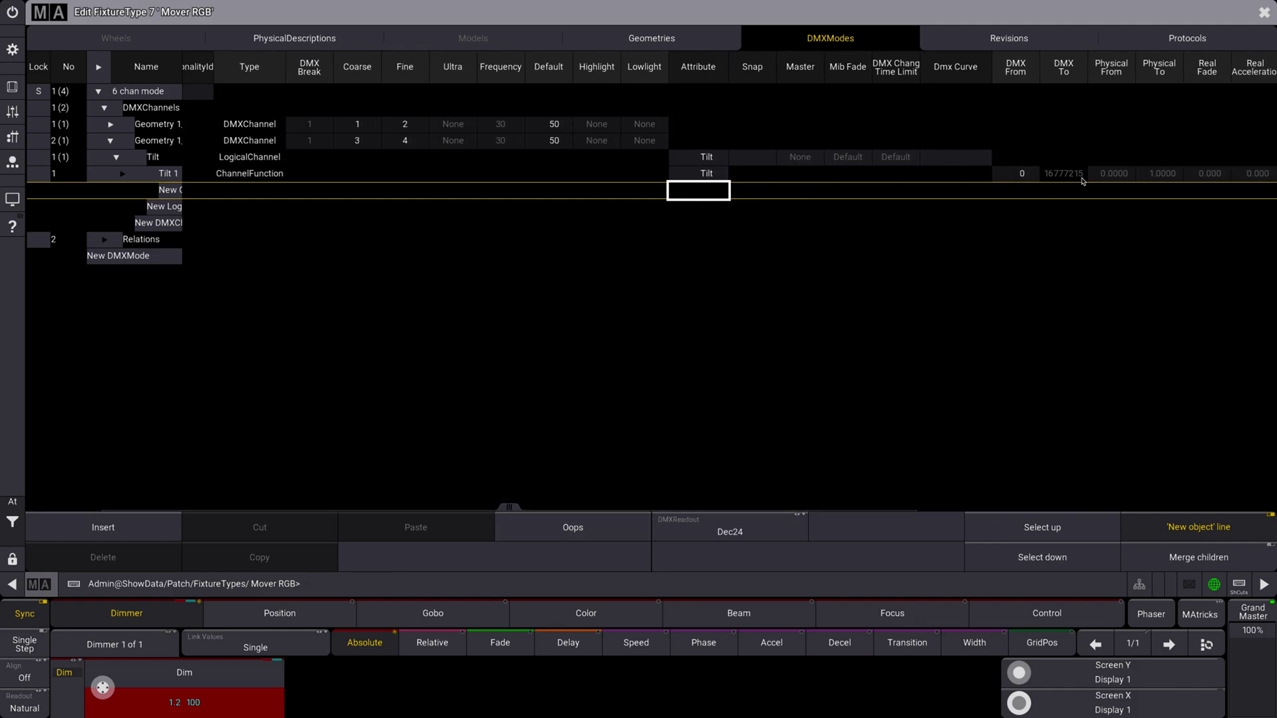
Set the Tilt physical range from -135 to 135
double_click(1123, 177)
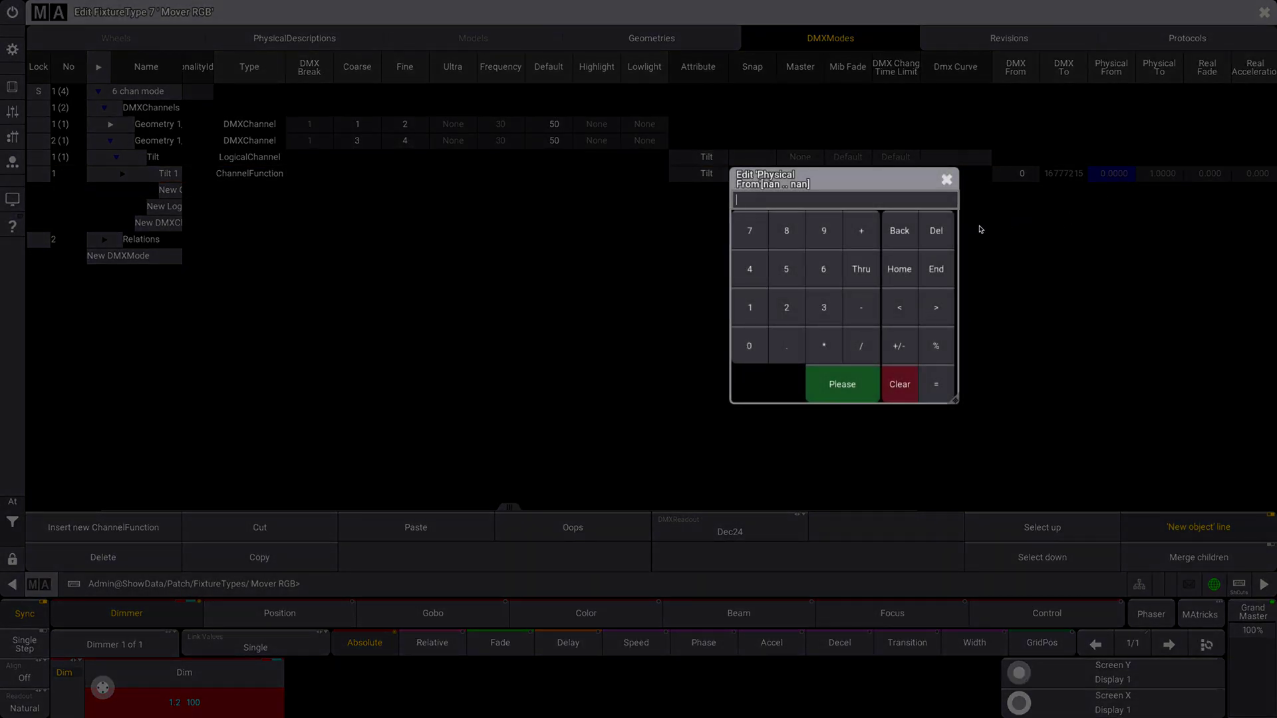
left_click(861, 307)
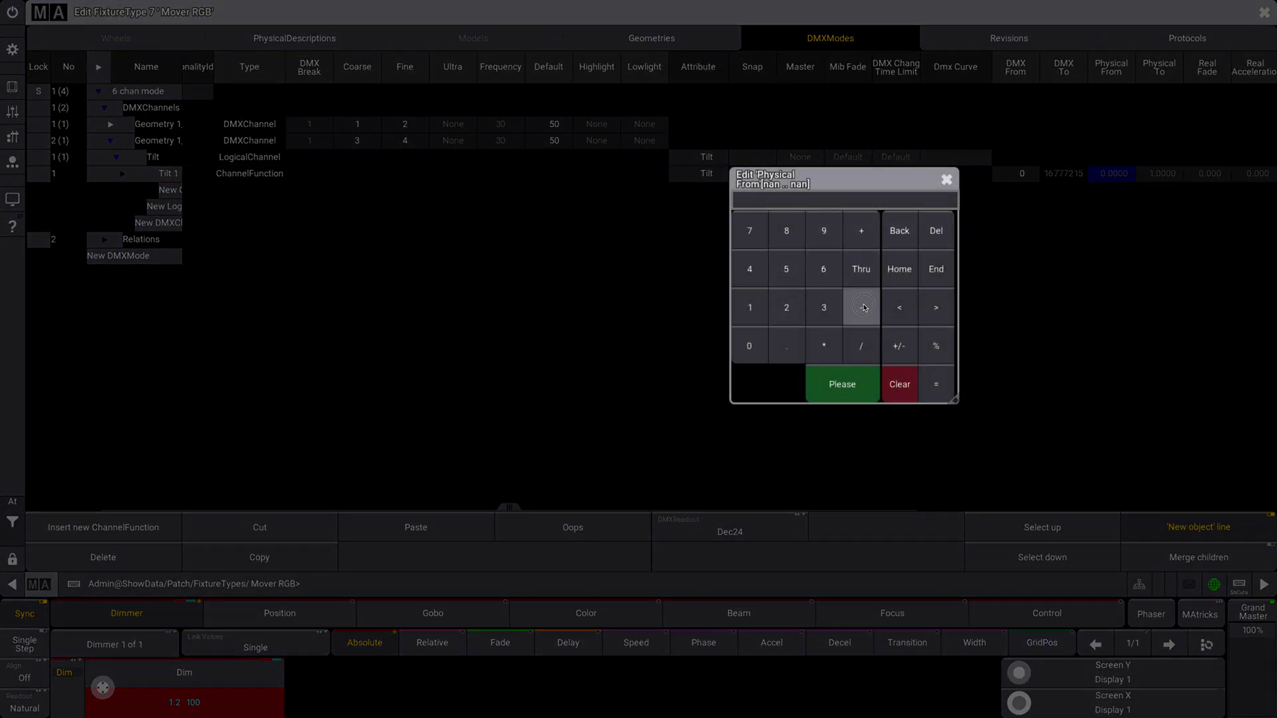
left_click(754, 311)
left_click(824, 309)
left_click(786, 271)
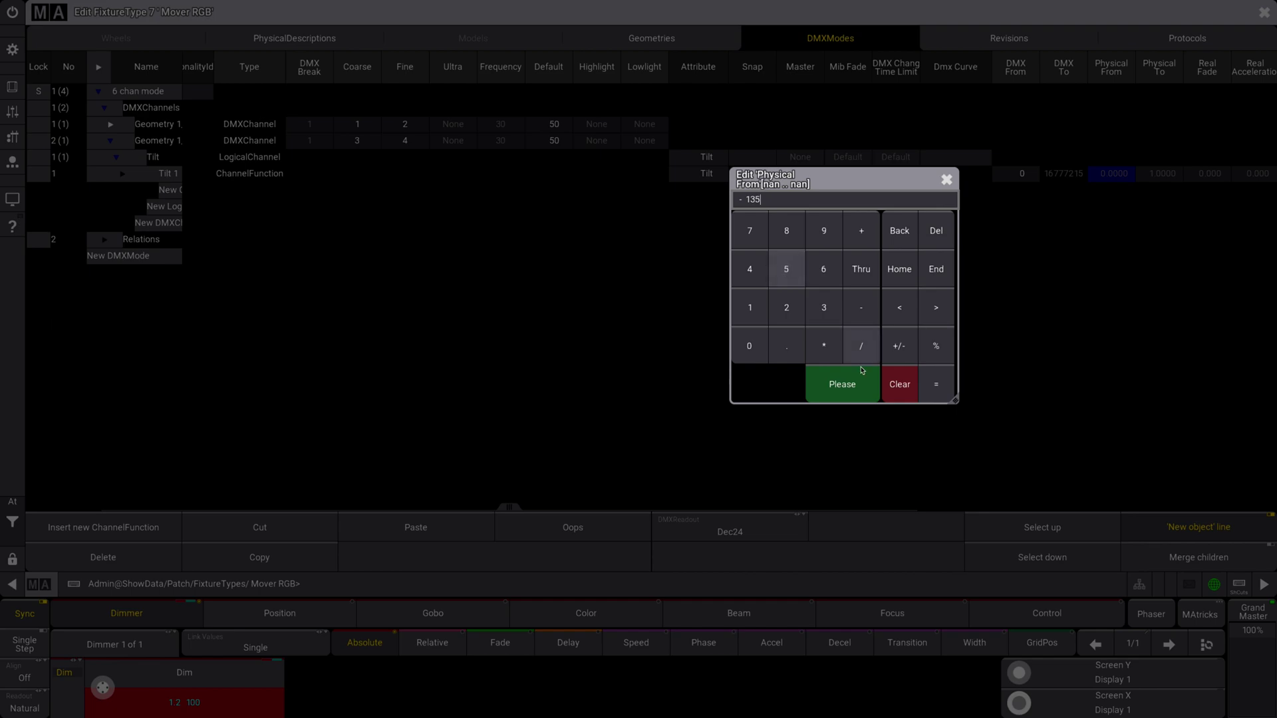
left_click(842, 383)
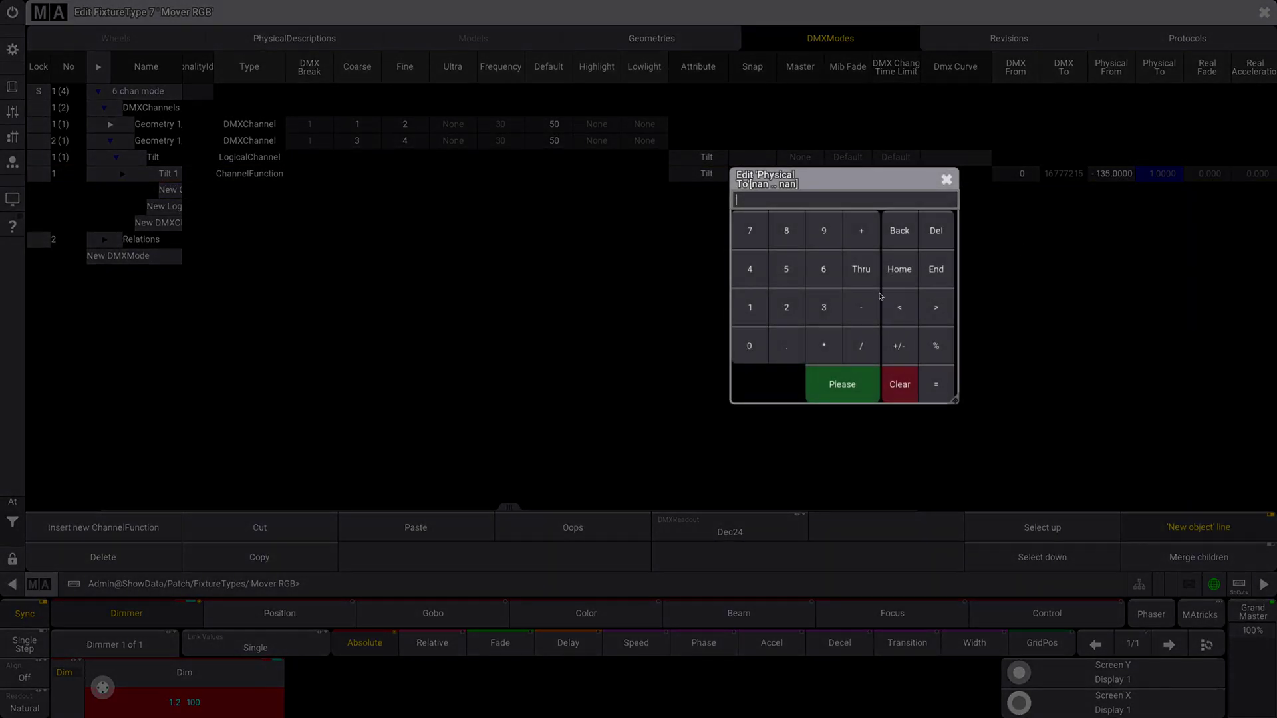
left_click(750, 307)
left_click(824, 308)
left_click(786, 269)
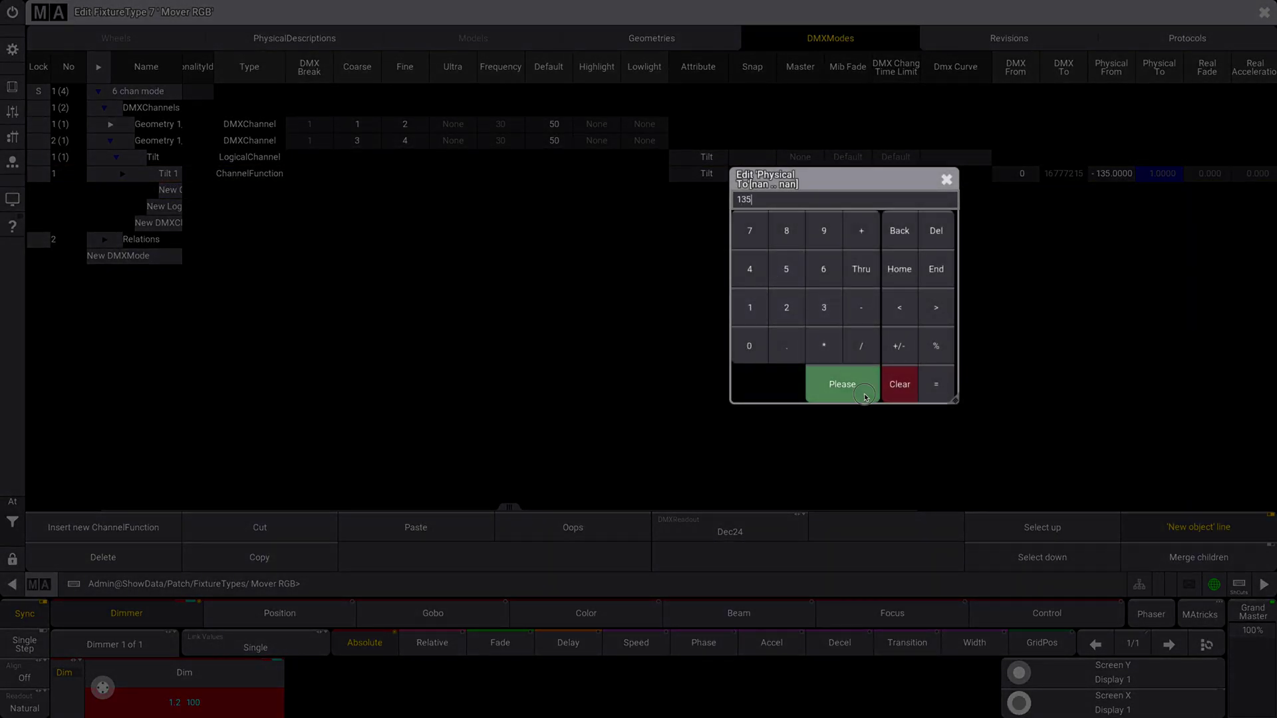
left_click(842, 385)
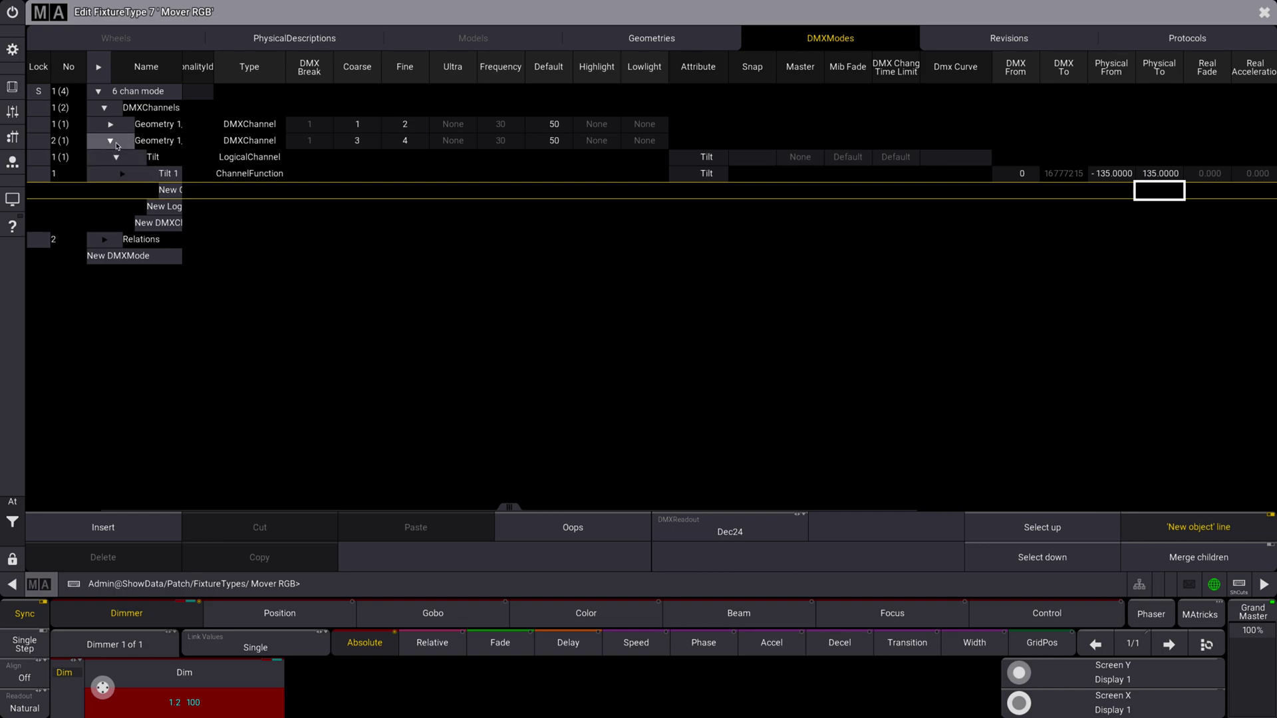
left_click(111, 141)
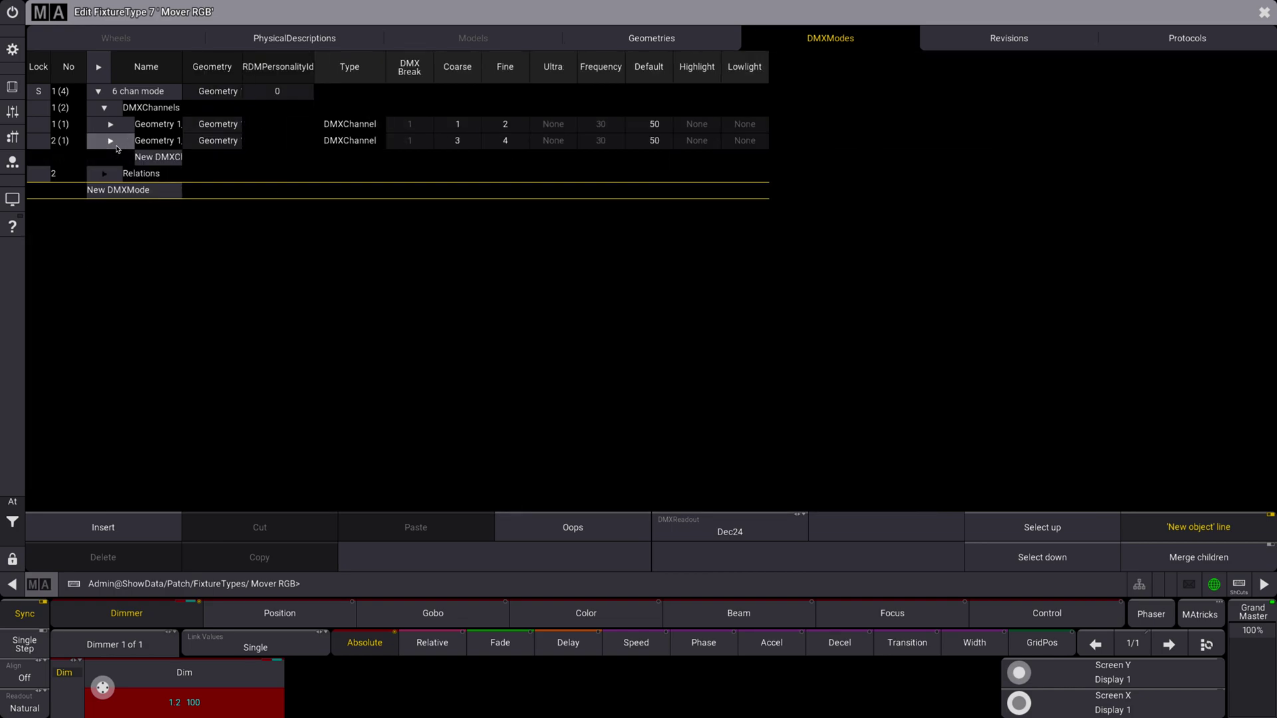
Add a third DMX channel at coarse address 5
left_click(158, 158)
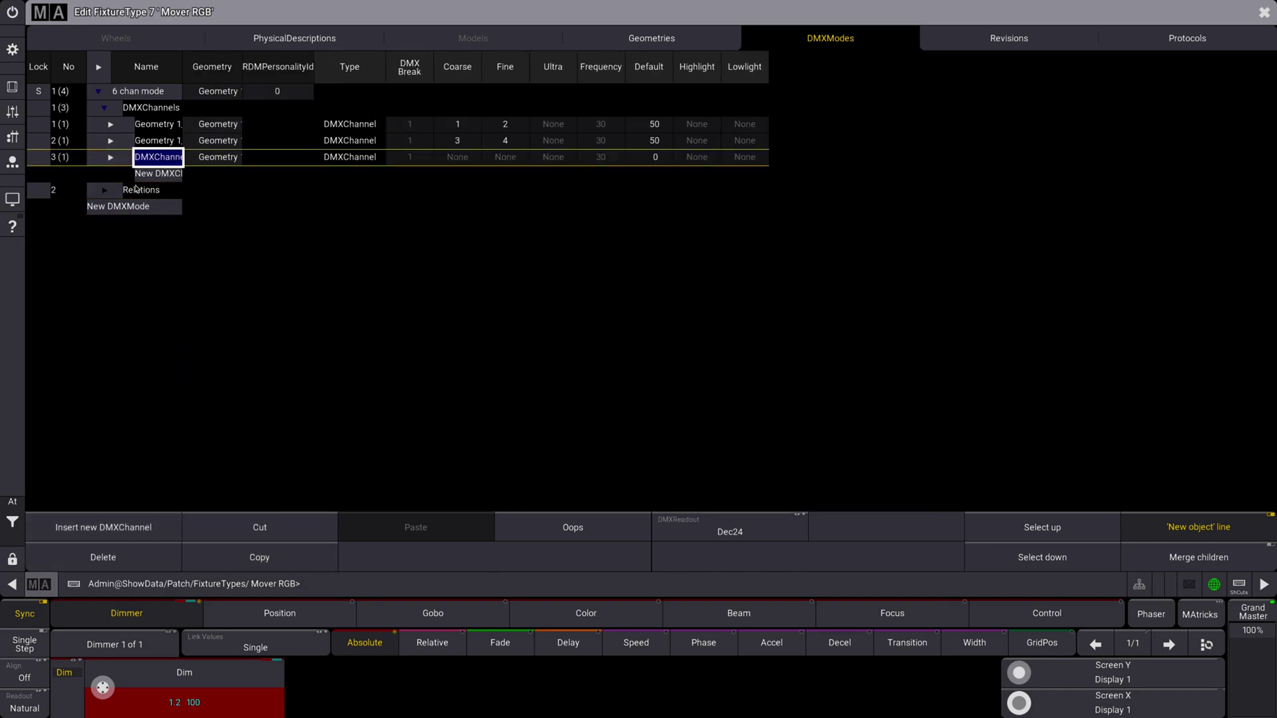
left_click(110, 158)
left_click(117, 175)
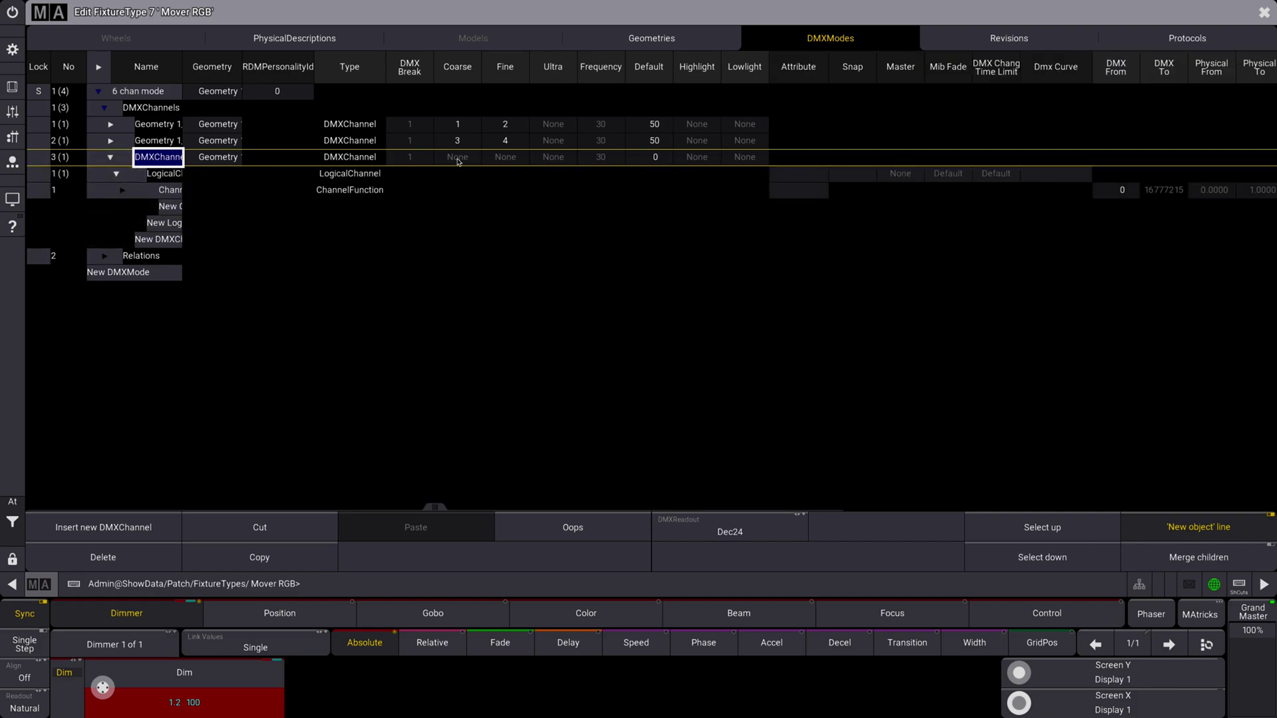
left_click(458, 158)
left_click(457, 157)
left_click(539, 253)
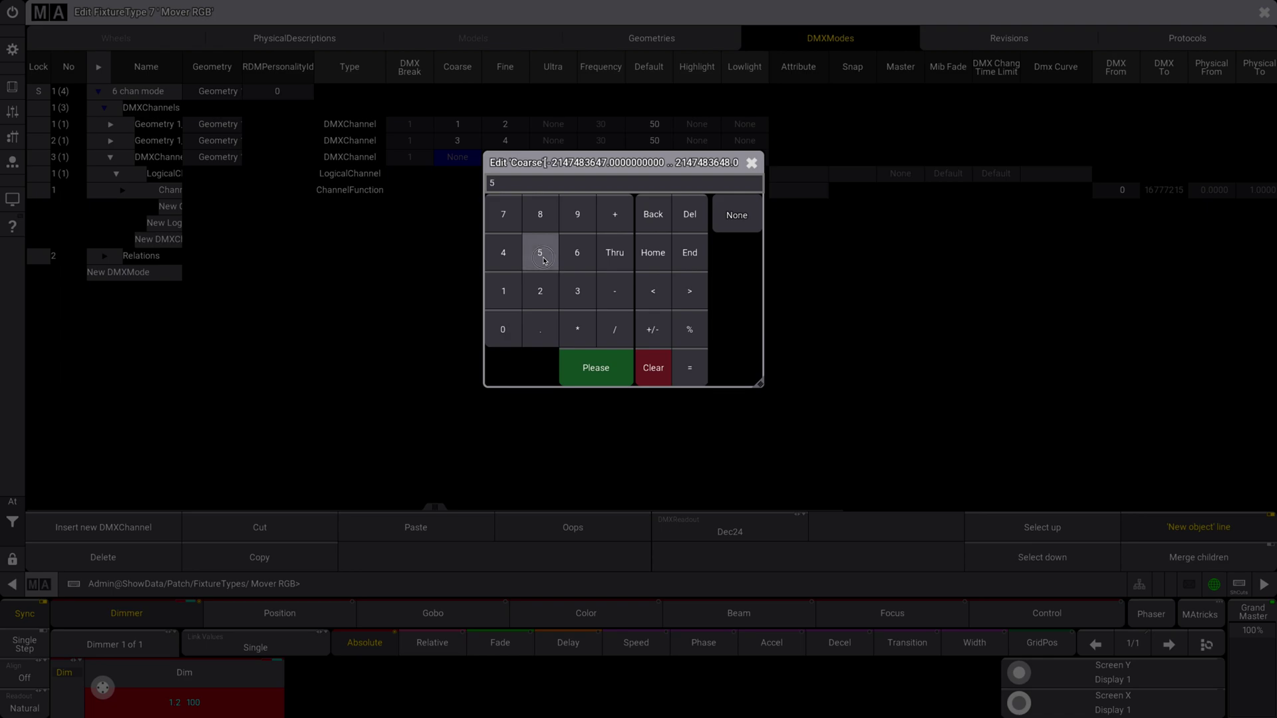
left_click(595, 368)
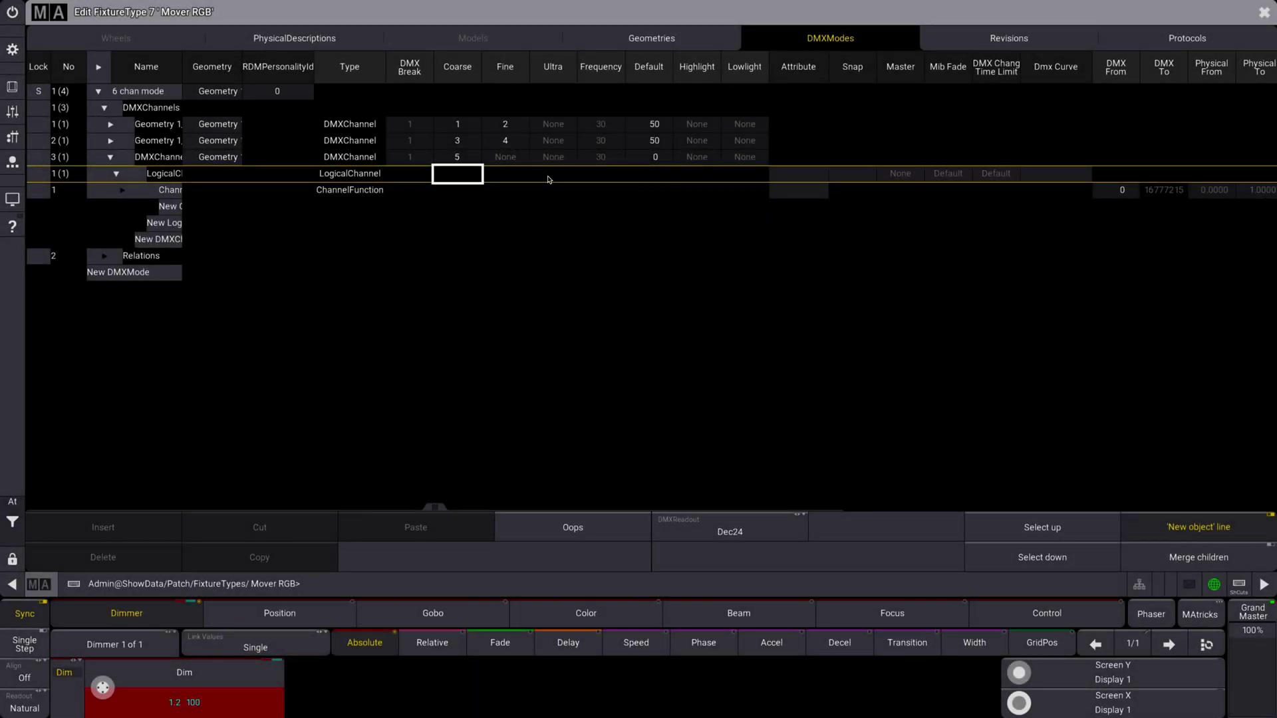
Set the third channel's highlight to 100 percent
left_click(657, 160)
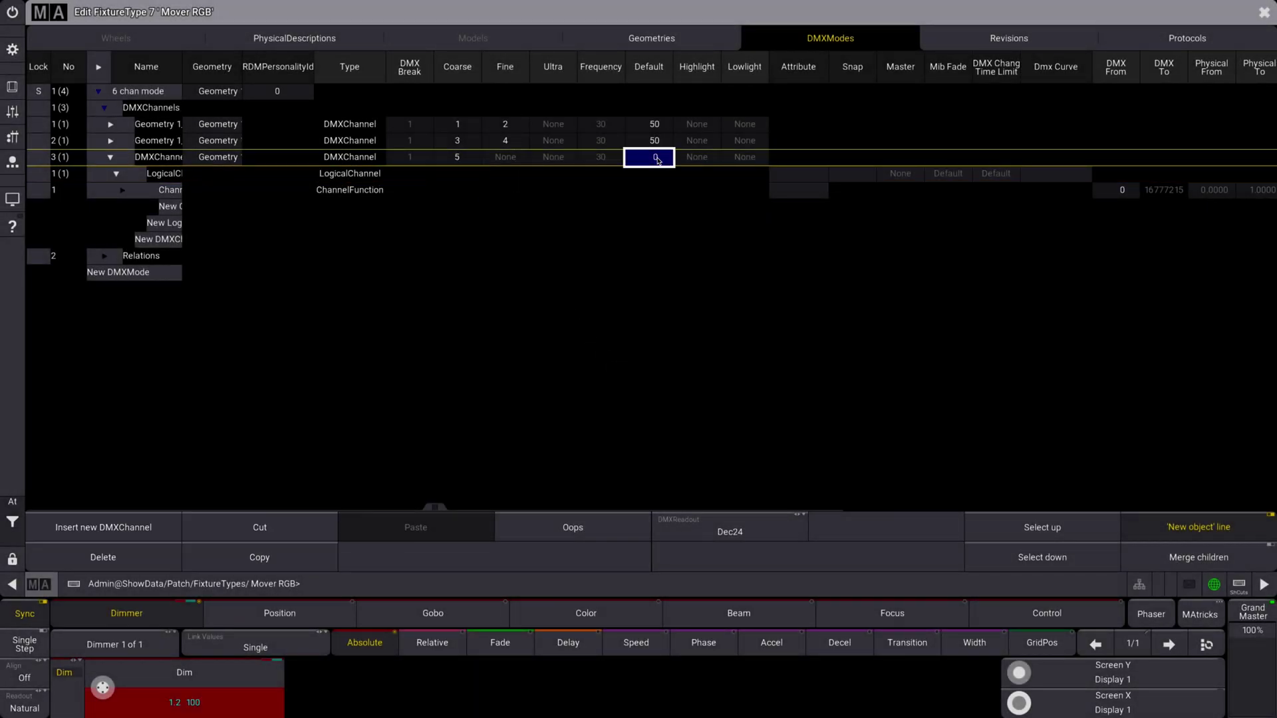
left_click(696, 158)
left_click(696, 158)
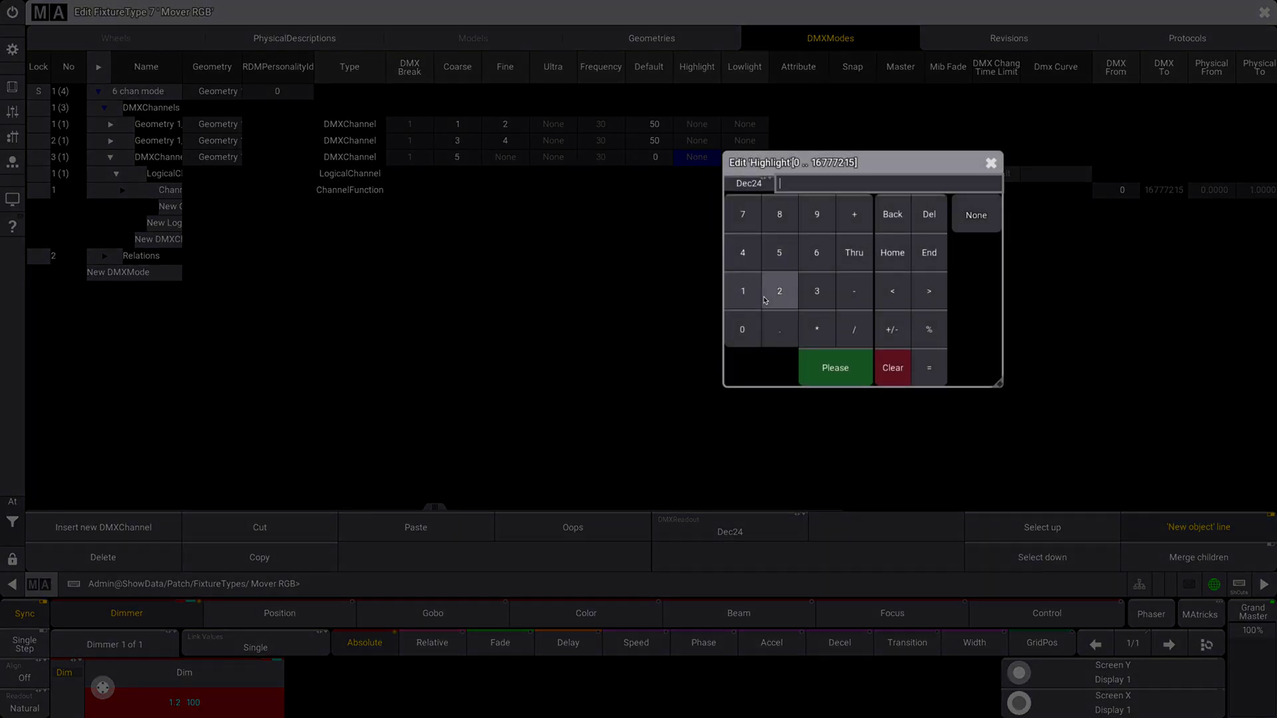
left_click(761, 185)
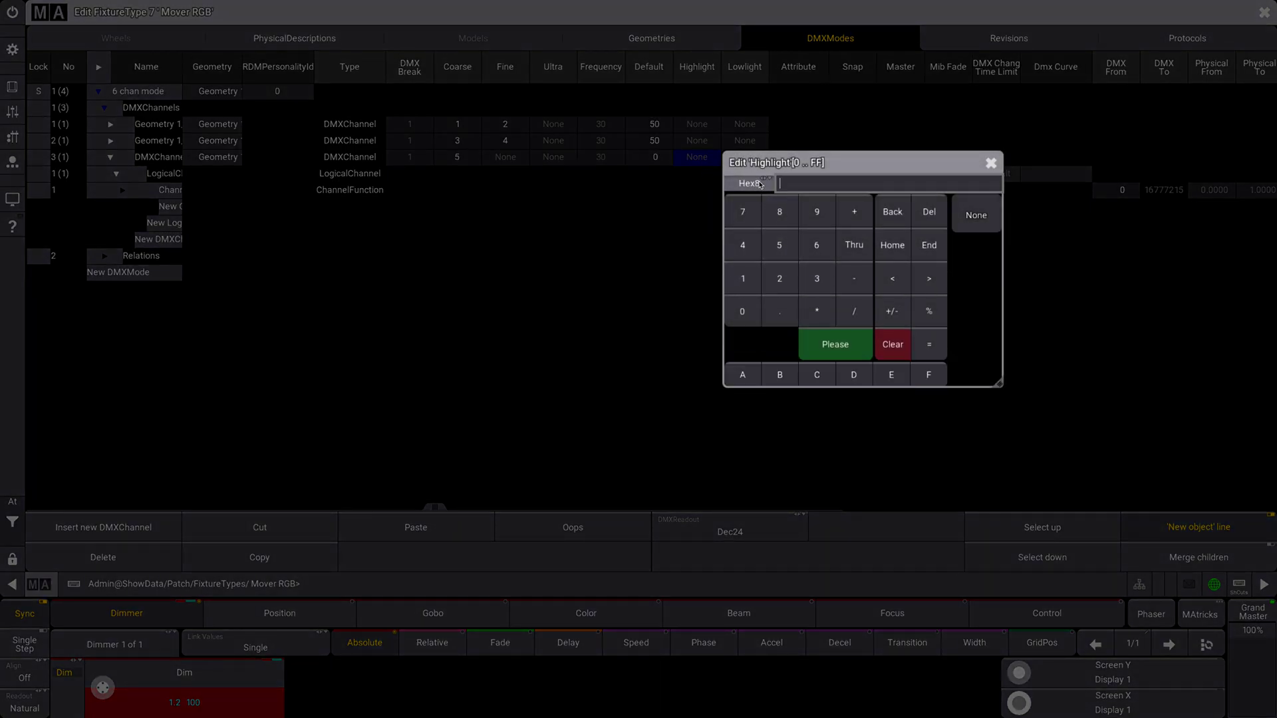
left_click(759, 184)
left_click(759, 186)
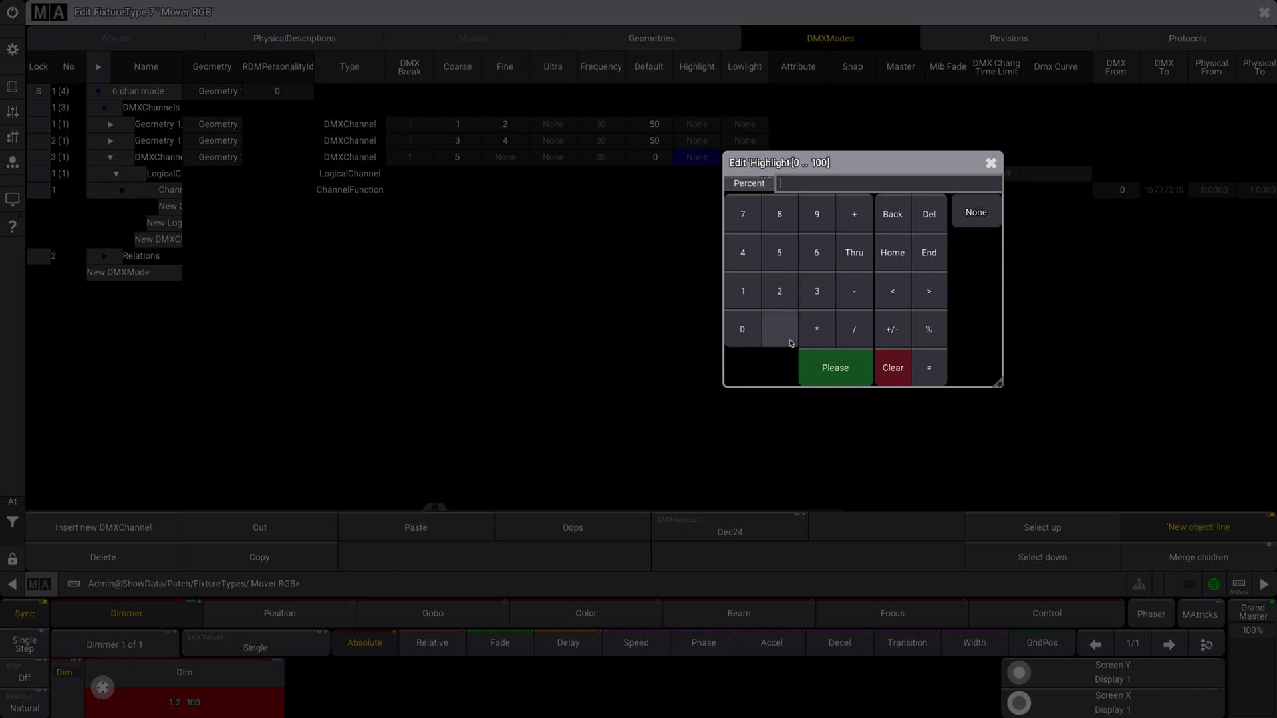
left_click(742, 290)
left_click(742, 329)
left_click(742, 329)
left_click(822, 369)
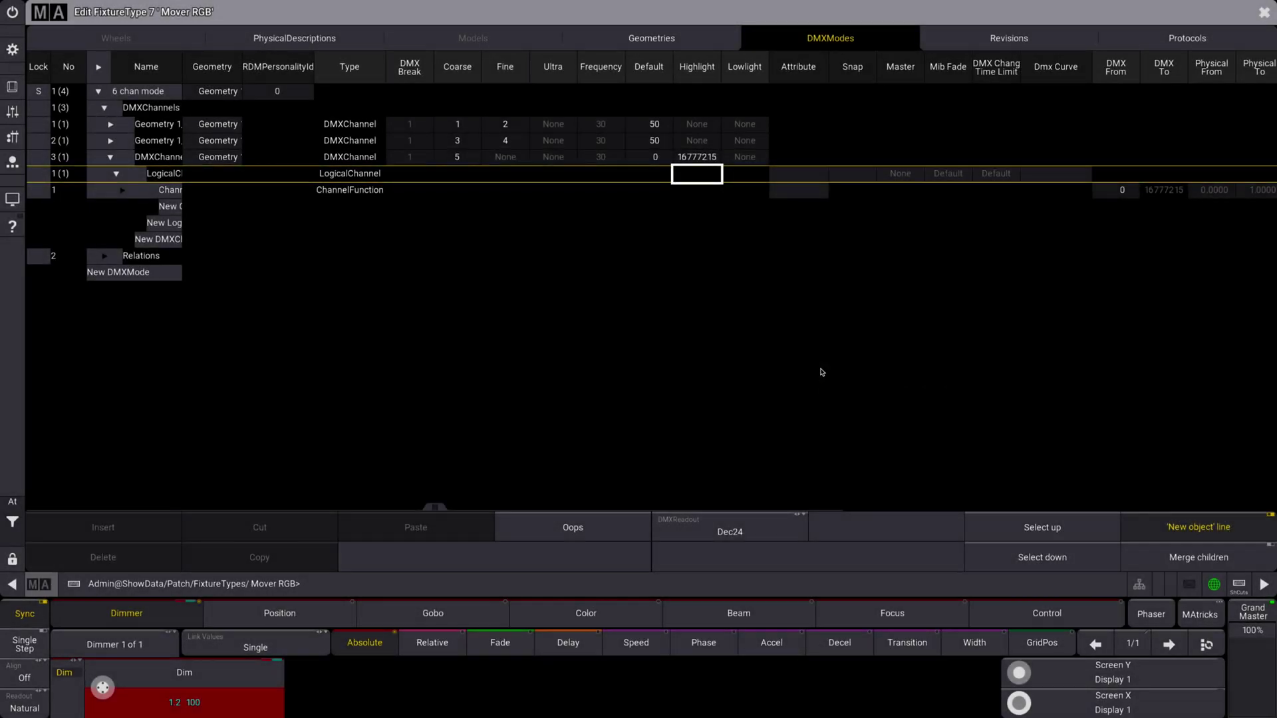
Assign Dimmer to the third channel with Grand as its master
double_click(808, 174)
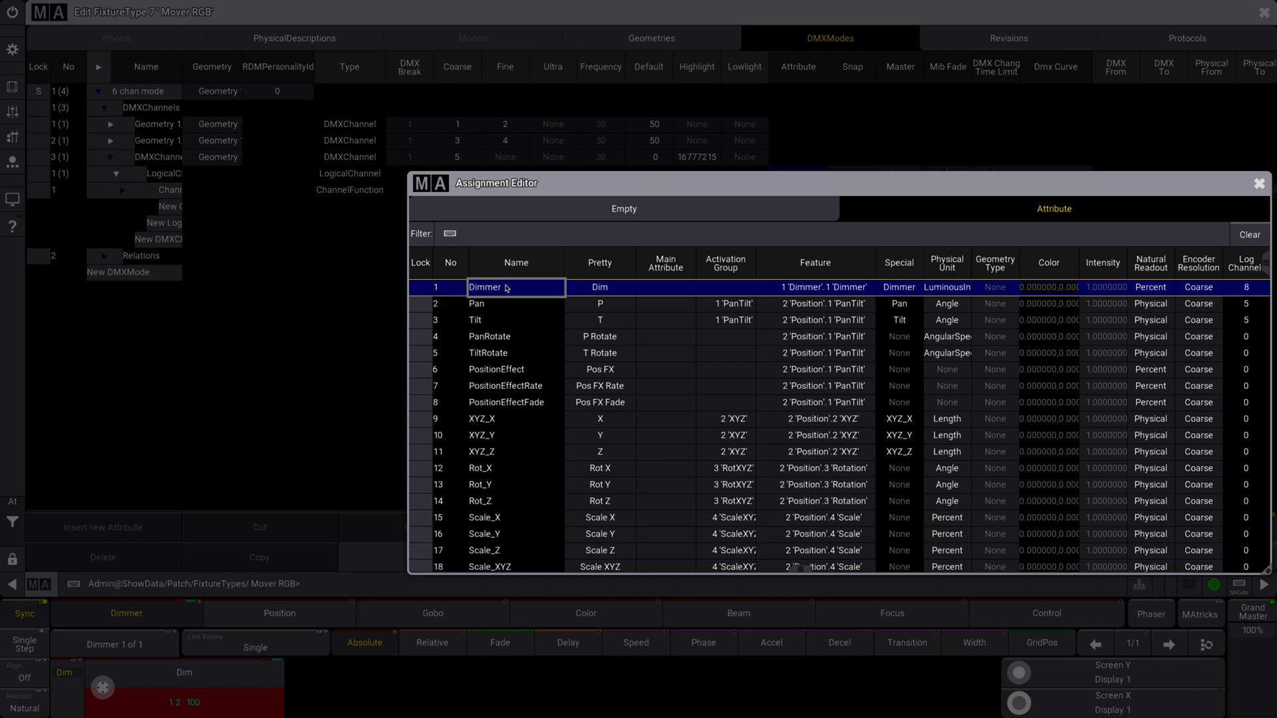
left_click(507, 287)
double_click(806, 173)
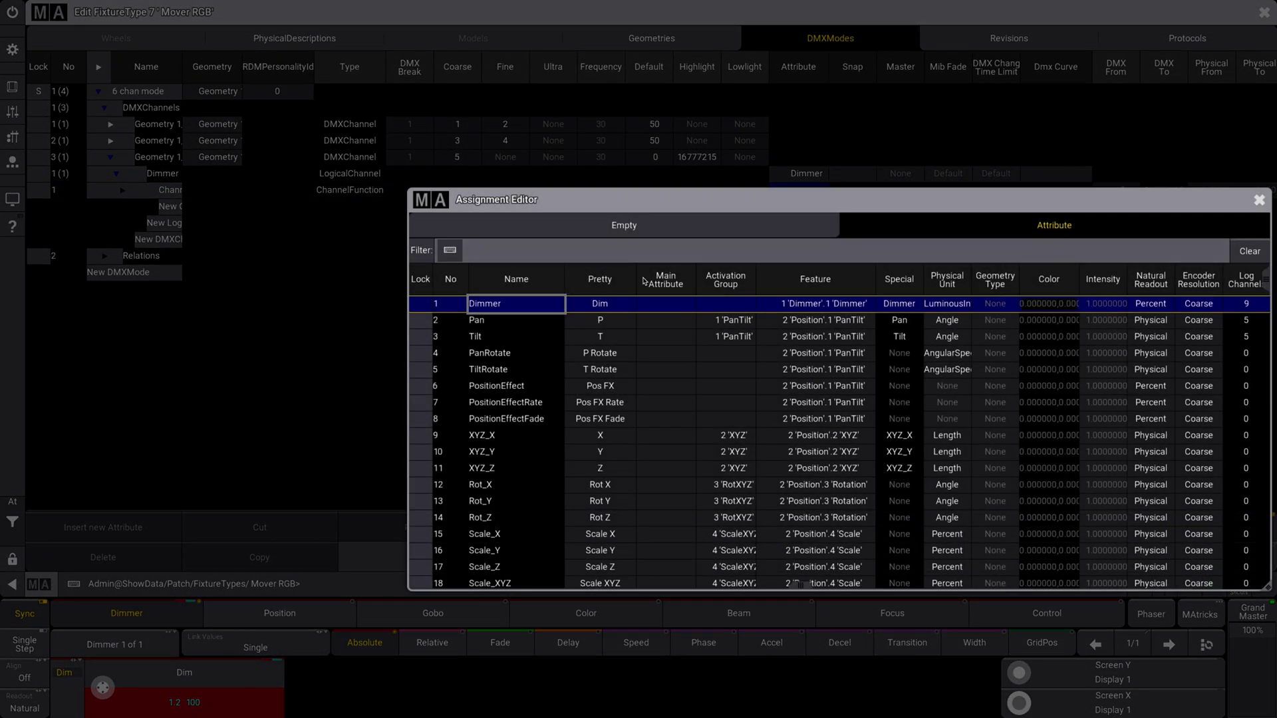
left_click(521, 306)
left_click(911, 174)
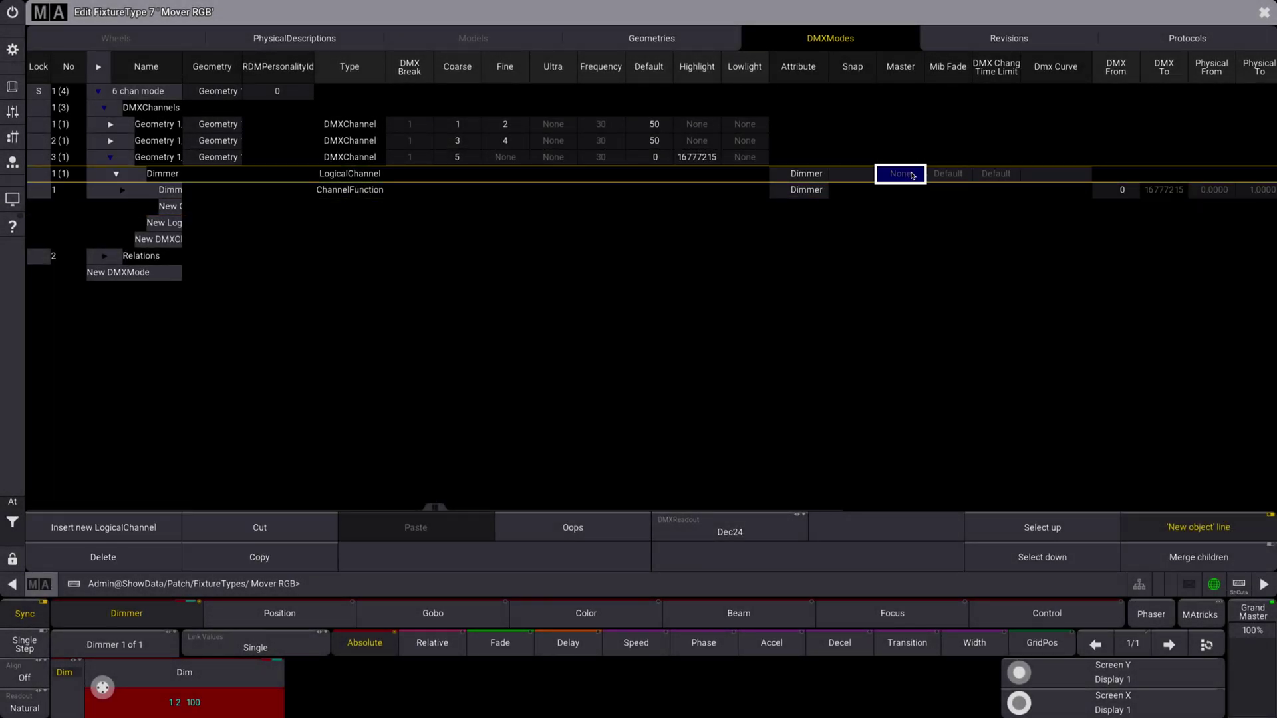
double_click(912, 175)
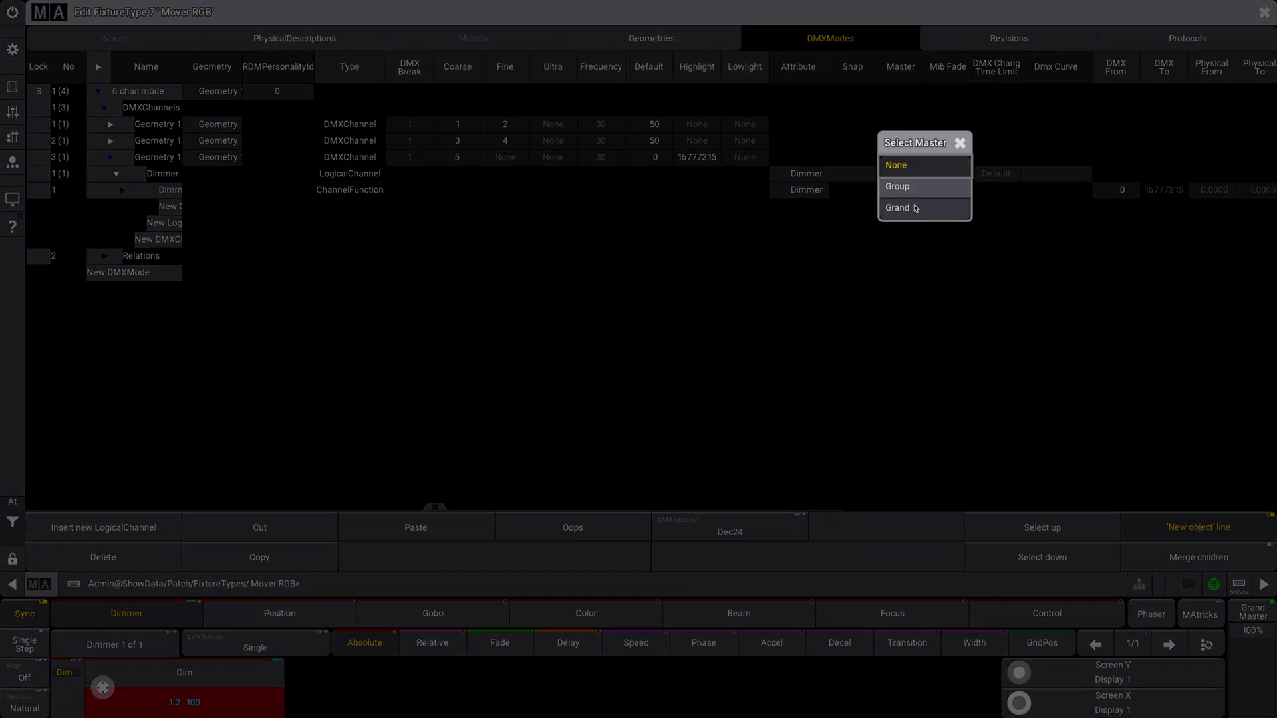
left_click(916, 214)
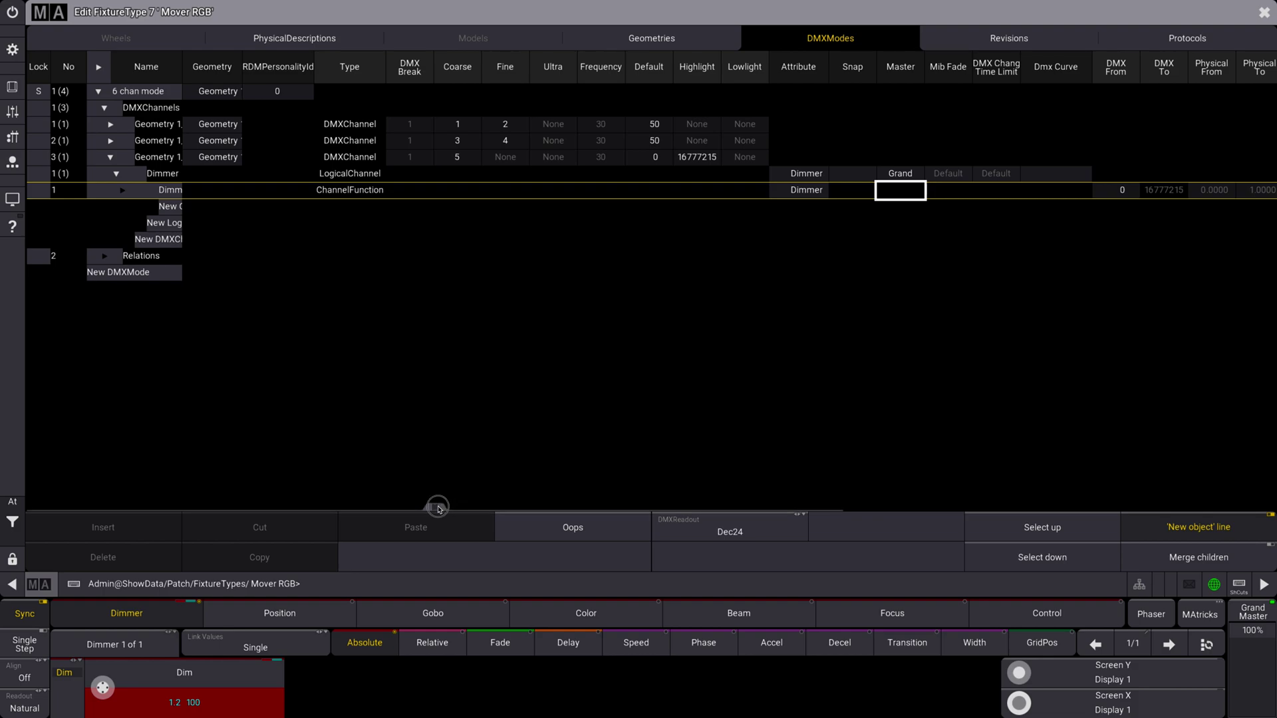
left_click_drag(445, 506, 525, 507)
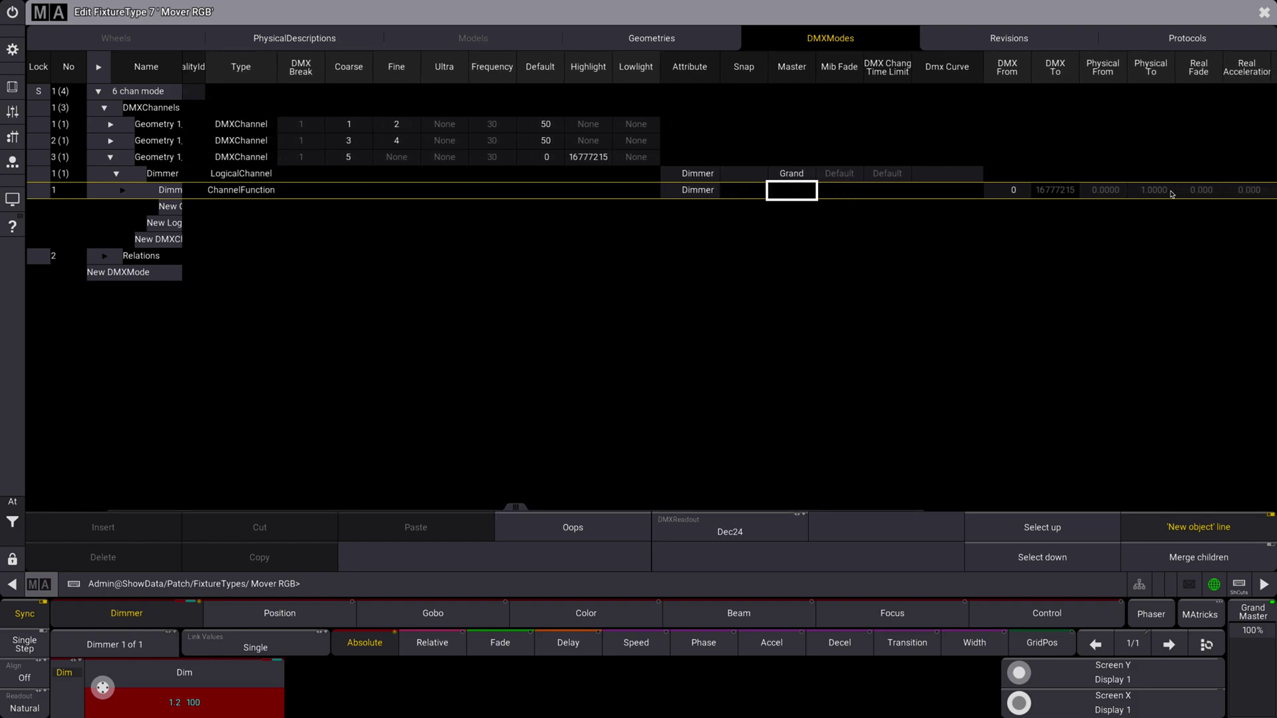
left_click(123, 160)
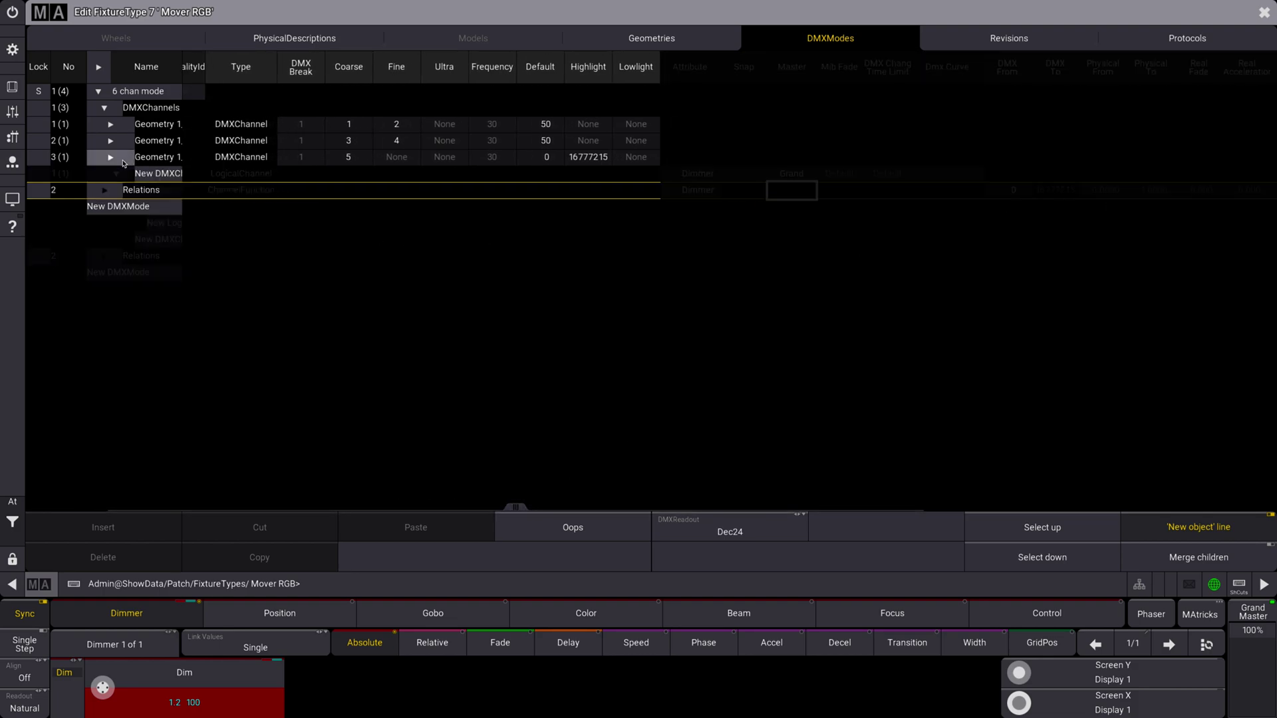
Add a fourth DMX channel at coarse address 6
left_click(139, 177)
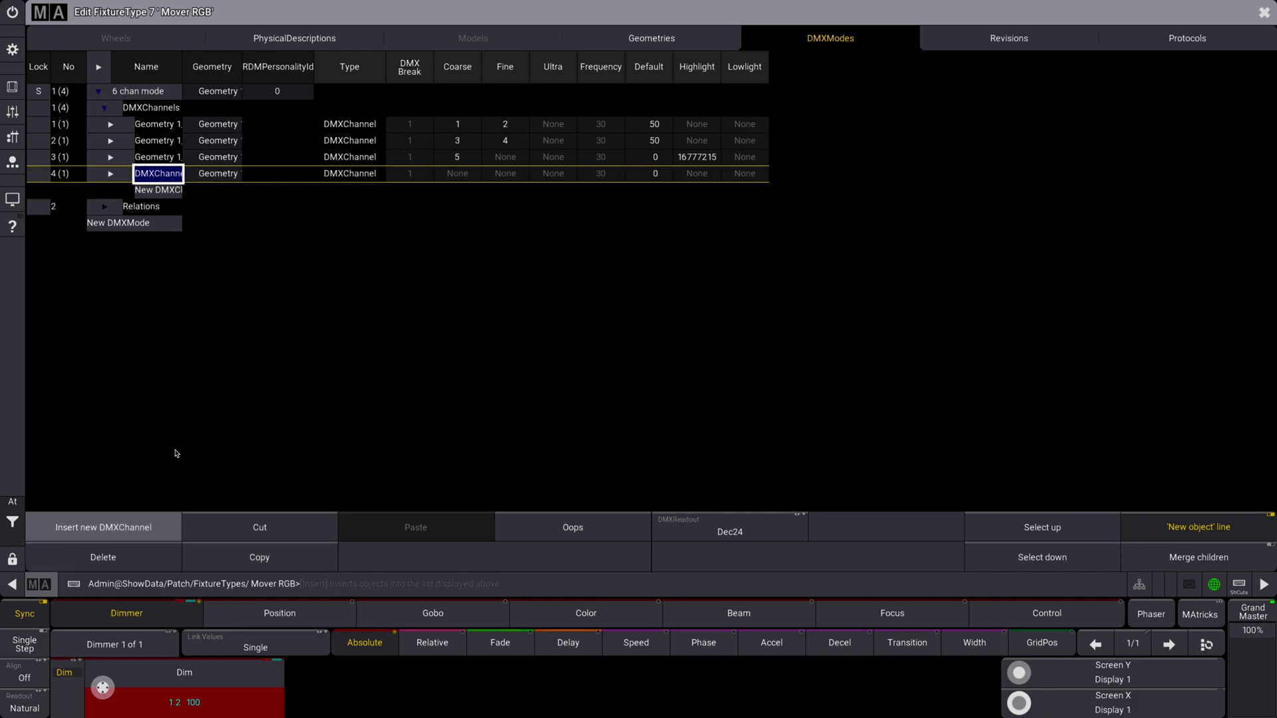
left_click(111, 174)
left_click(120, 189)
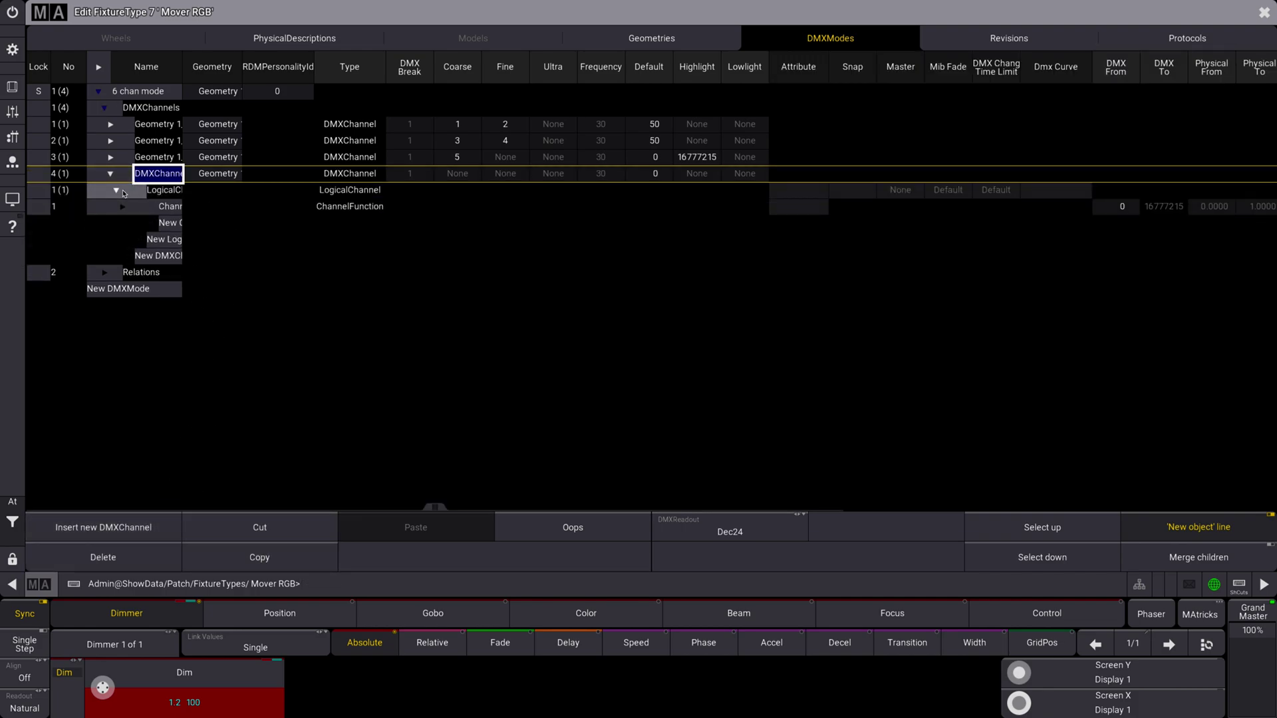
double_click(463, 175)
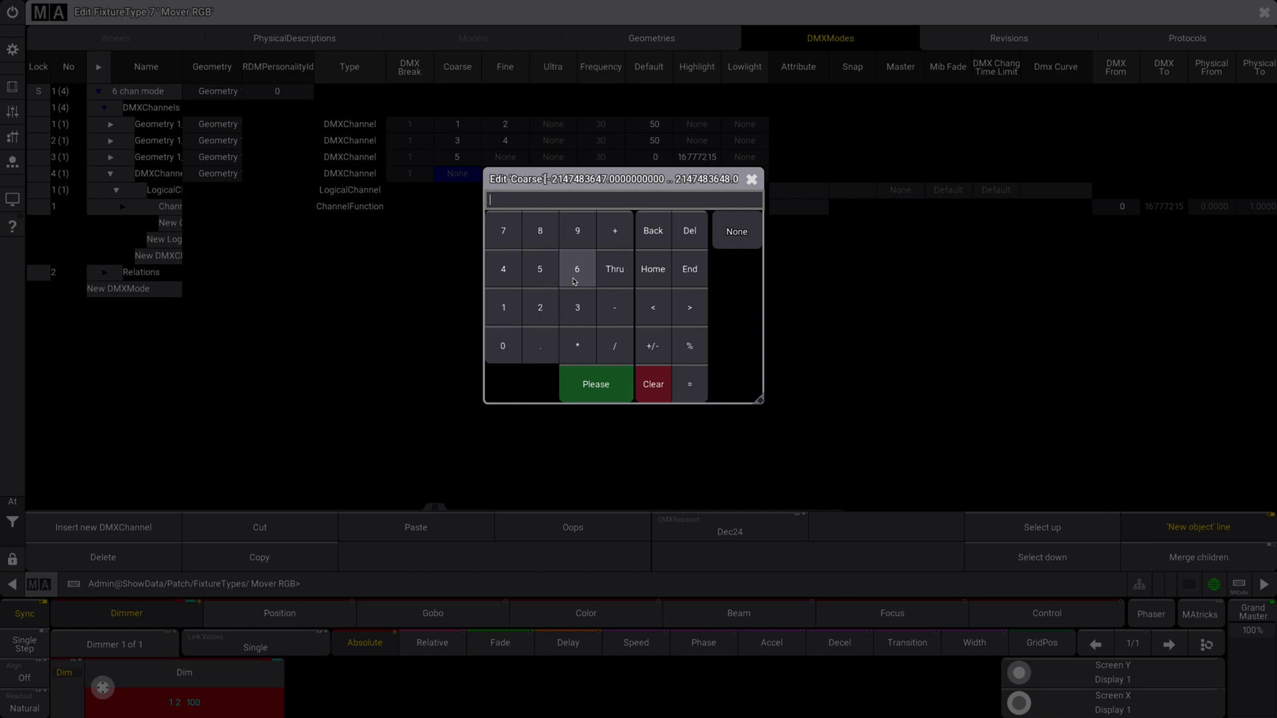
left_click(577, 268)
left_click(596, 384)
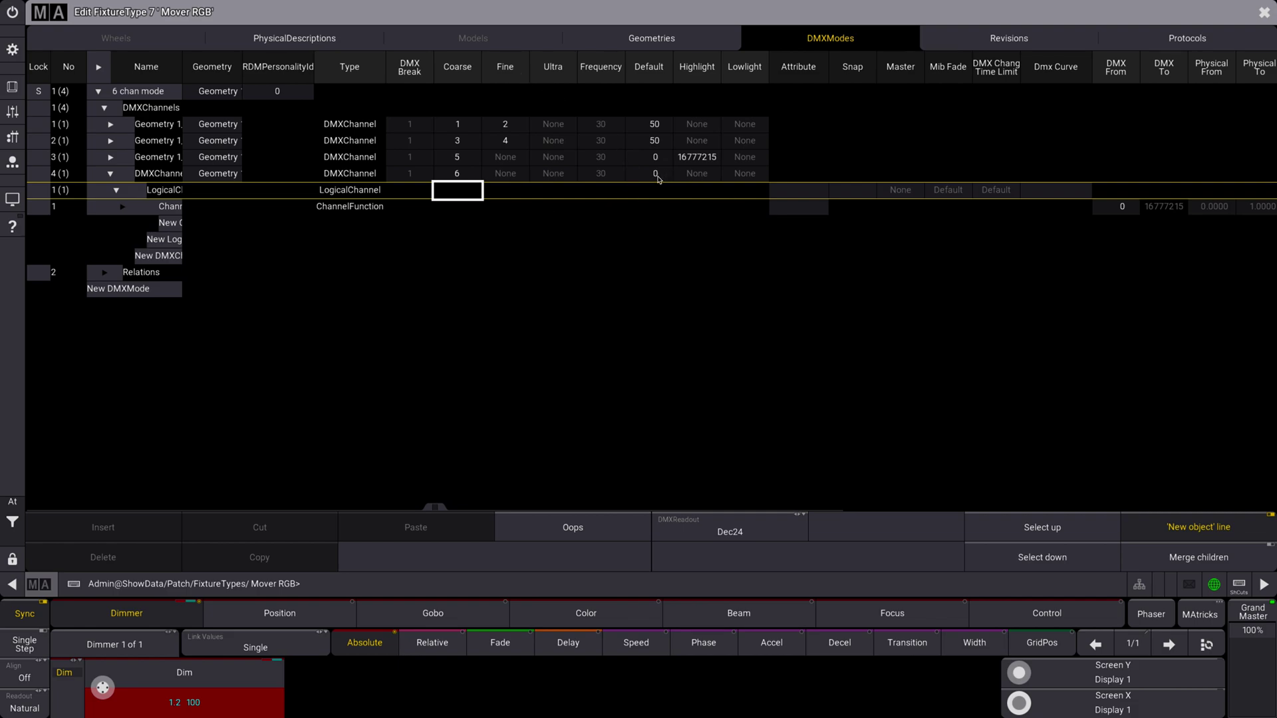
Set the fourth channel's highlight to 100 percent
left_click(697, 174)
left_click(696, 174)
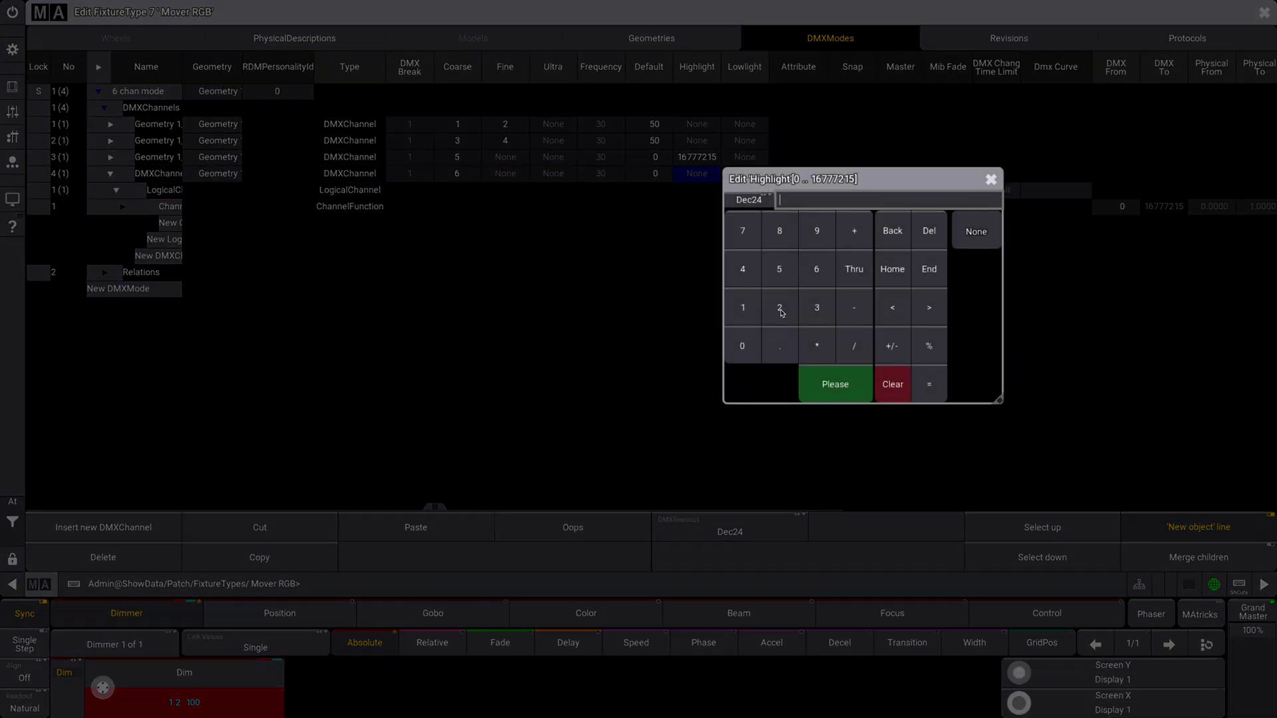
left_click(750, 201)
left_click(743, 307)
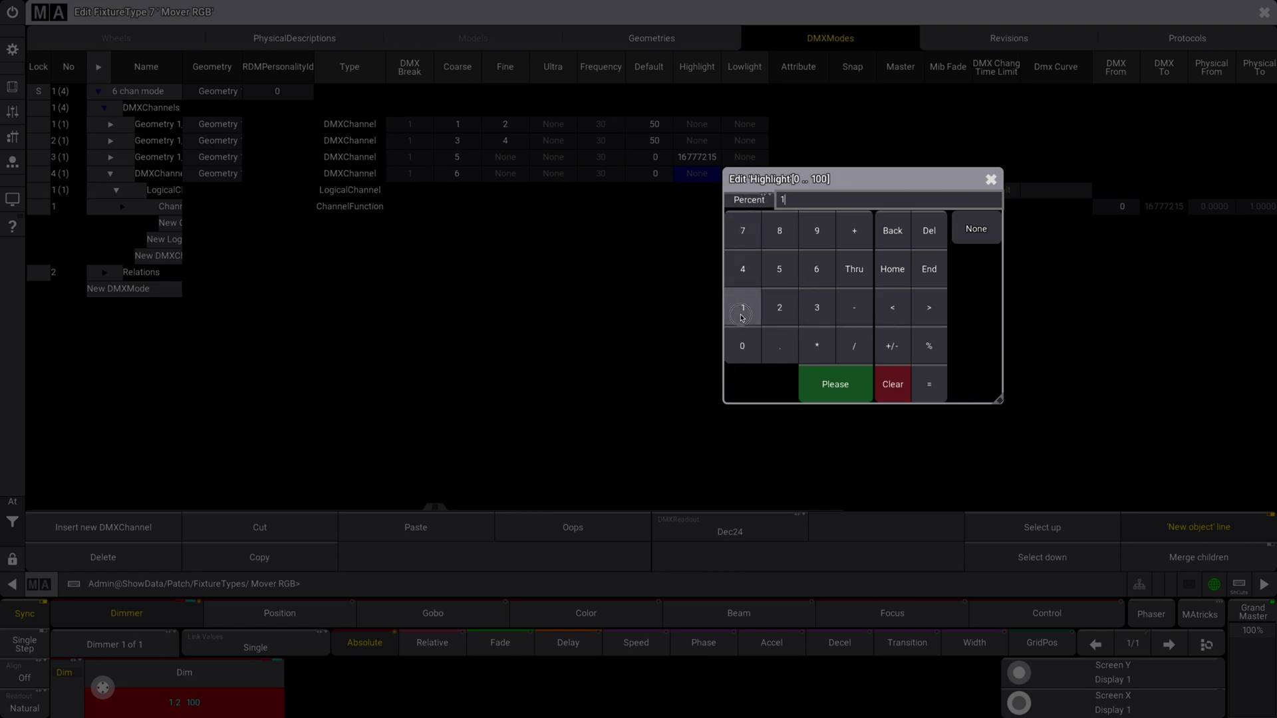
left_click(742, 345)
left_click(742, 346)
left_click(835, 390)
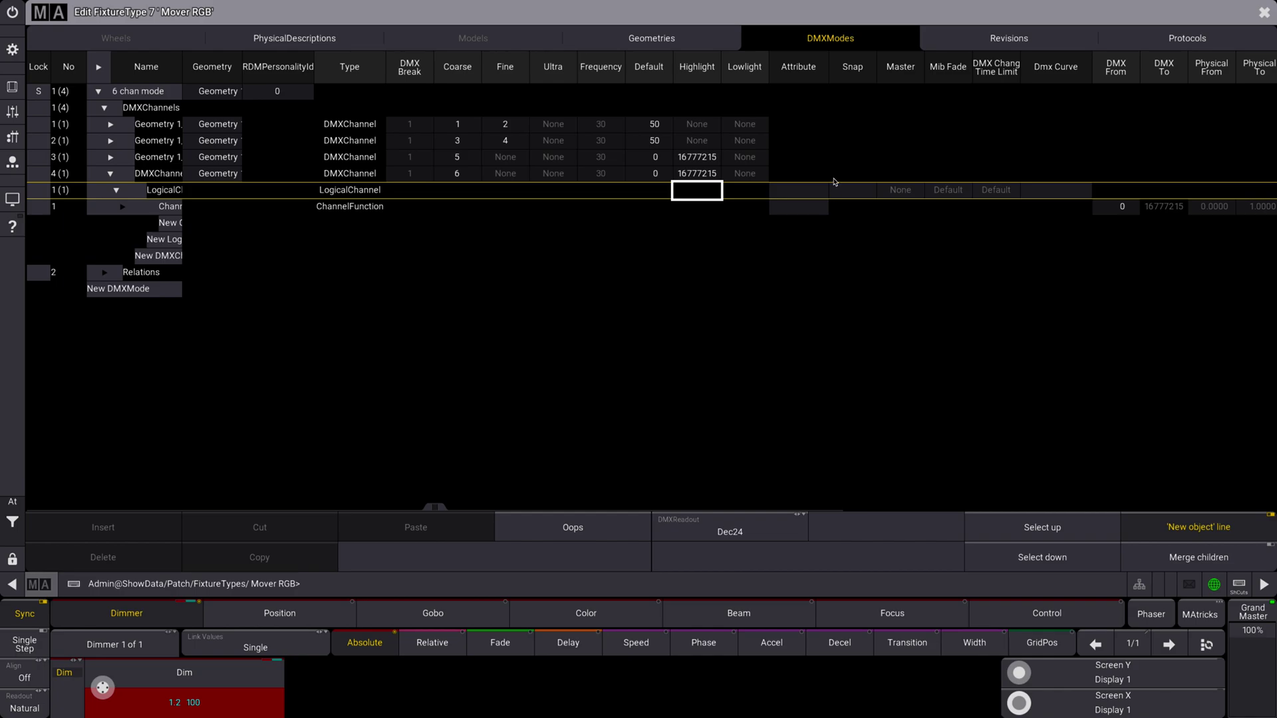
Assign ColorRGB_R to the fourth channel's logical channel and function
double_click(812, 192)
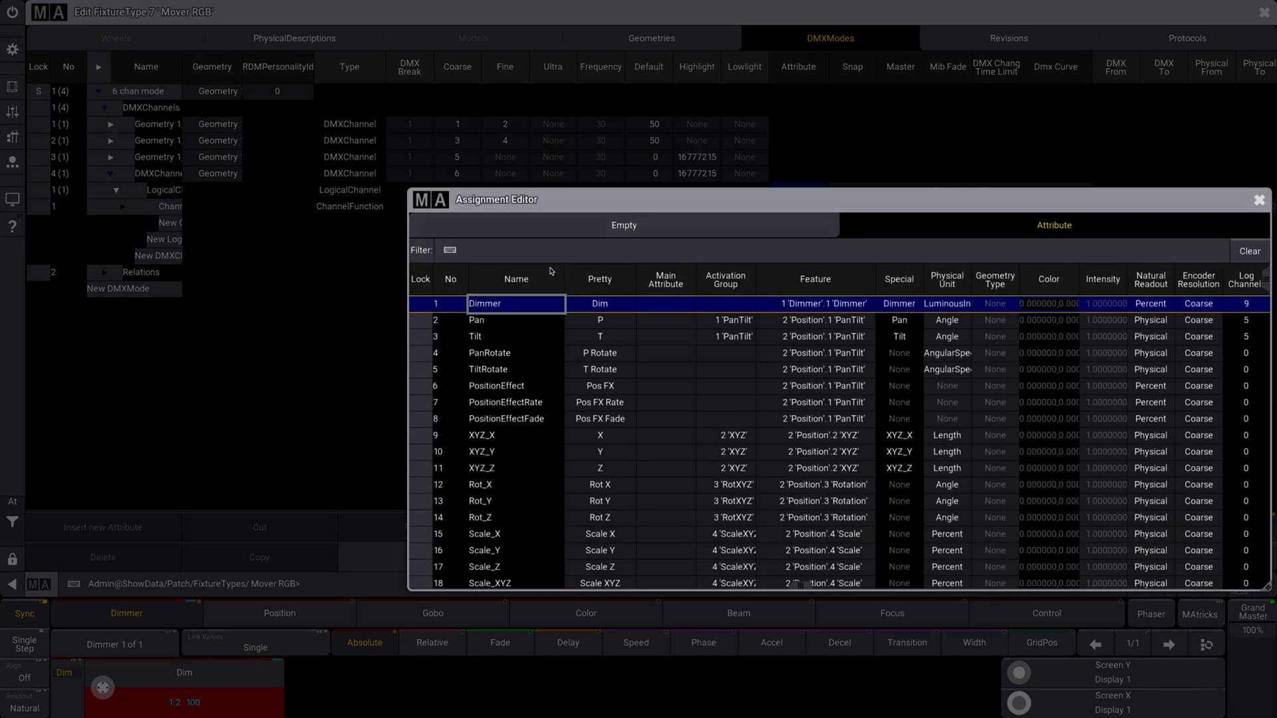
left_click(539, 254)
type("rgb")
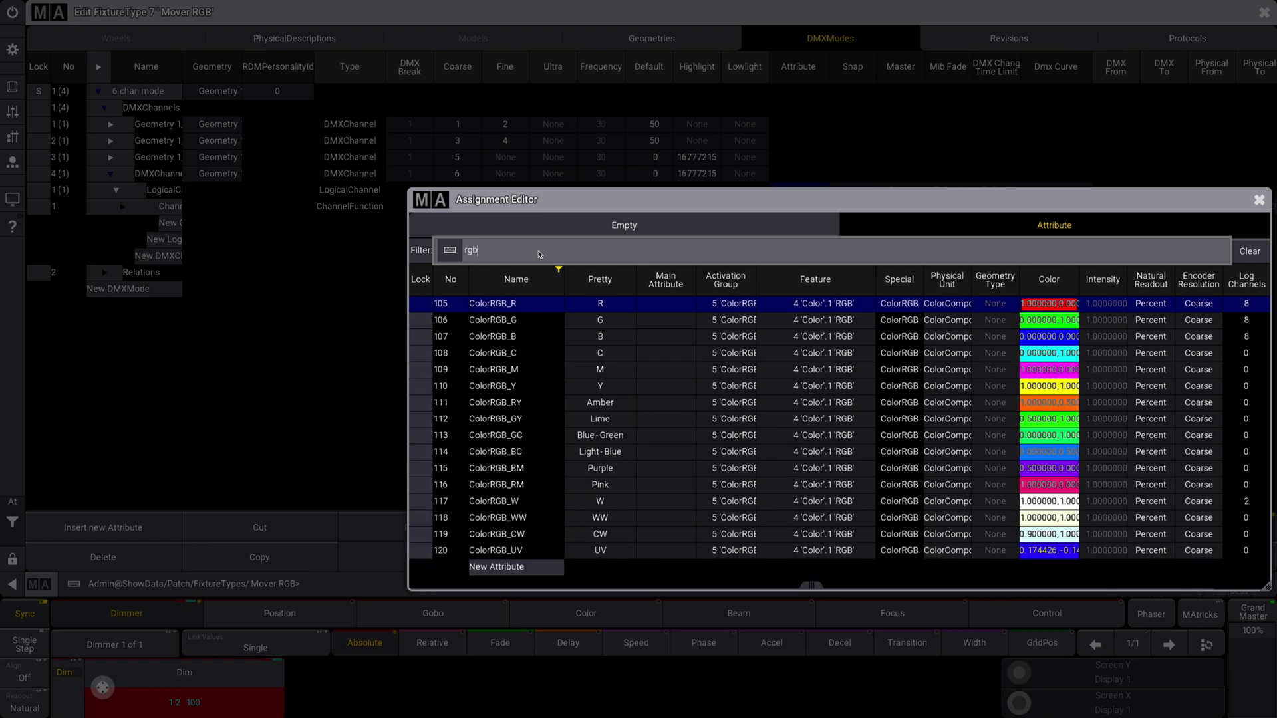
left_click(513, 303)
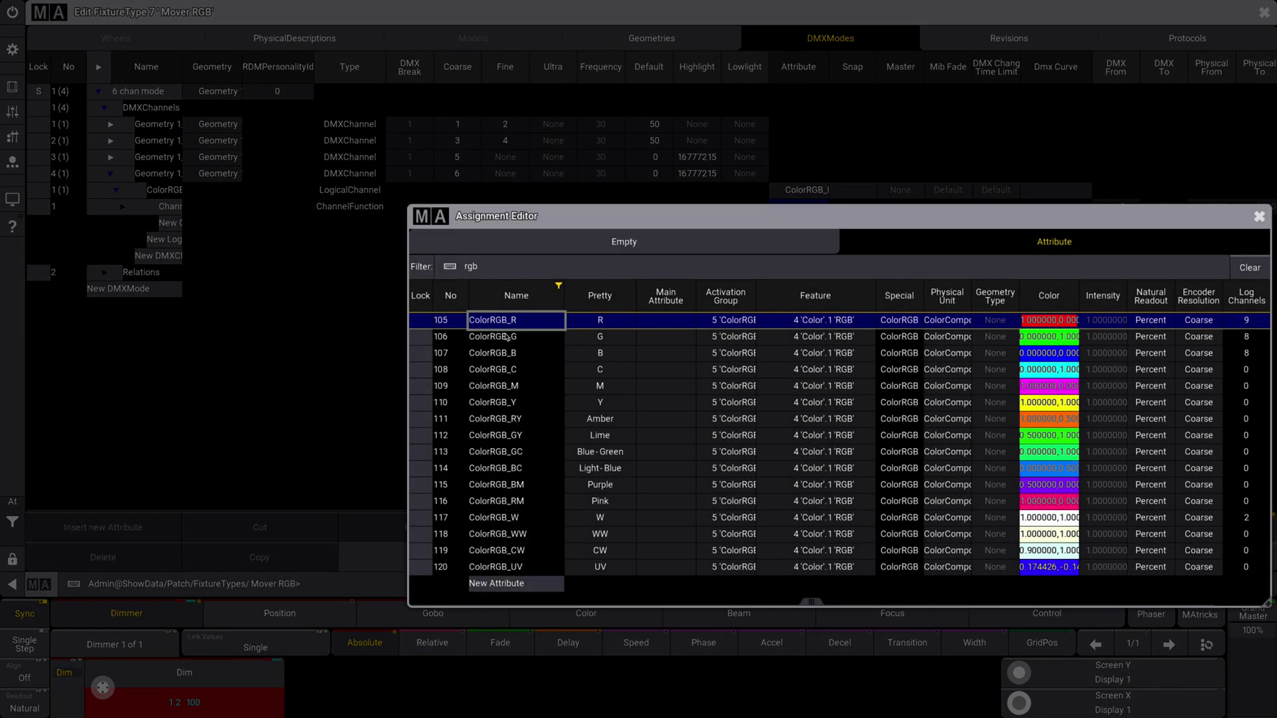
left_click(509, 322)
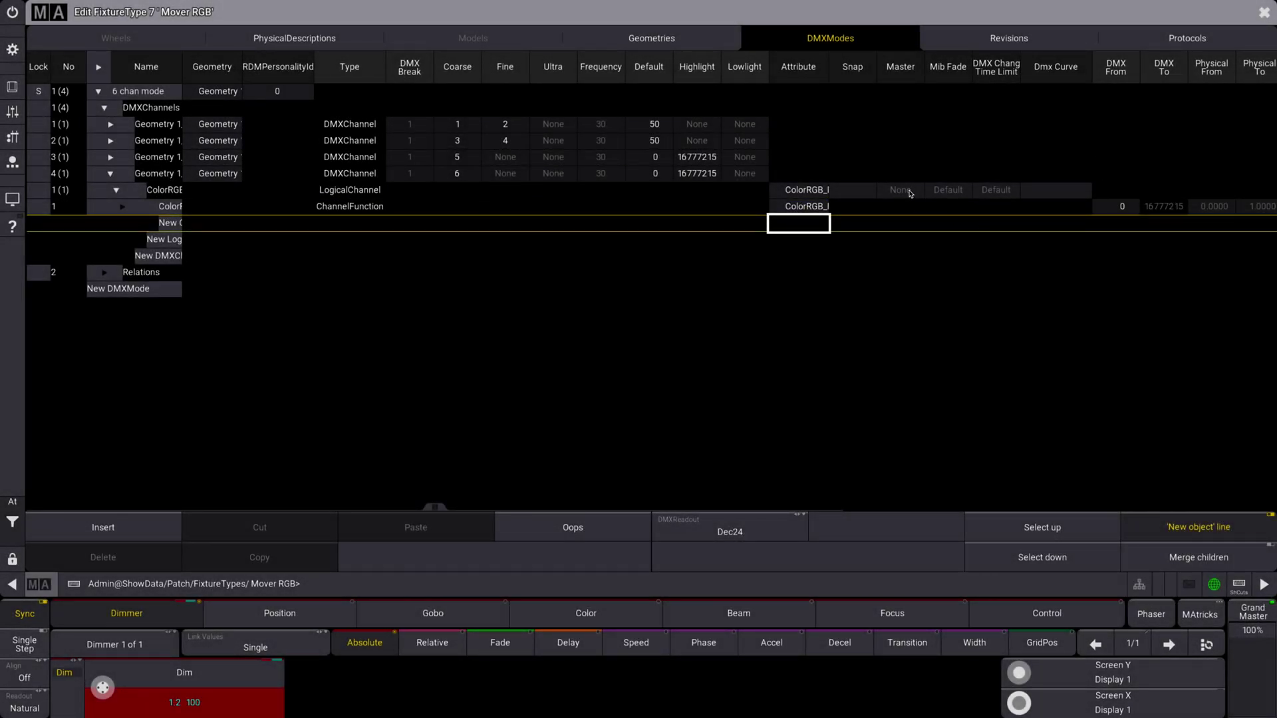
Collapse channel 4's ColorRGB rows and insert a fifth DMX channel
left_click(116, 190)
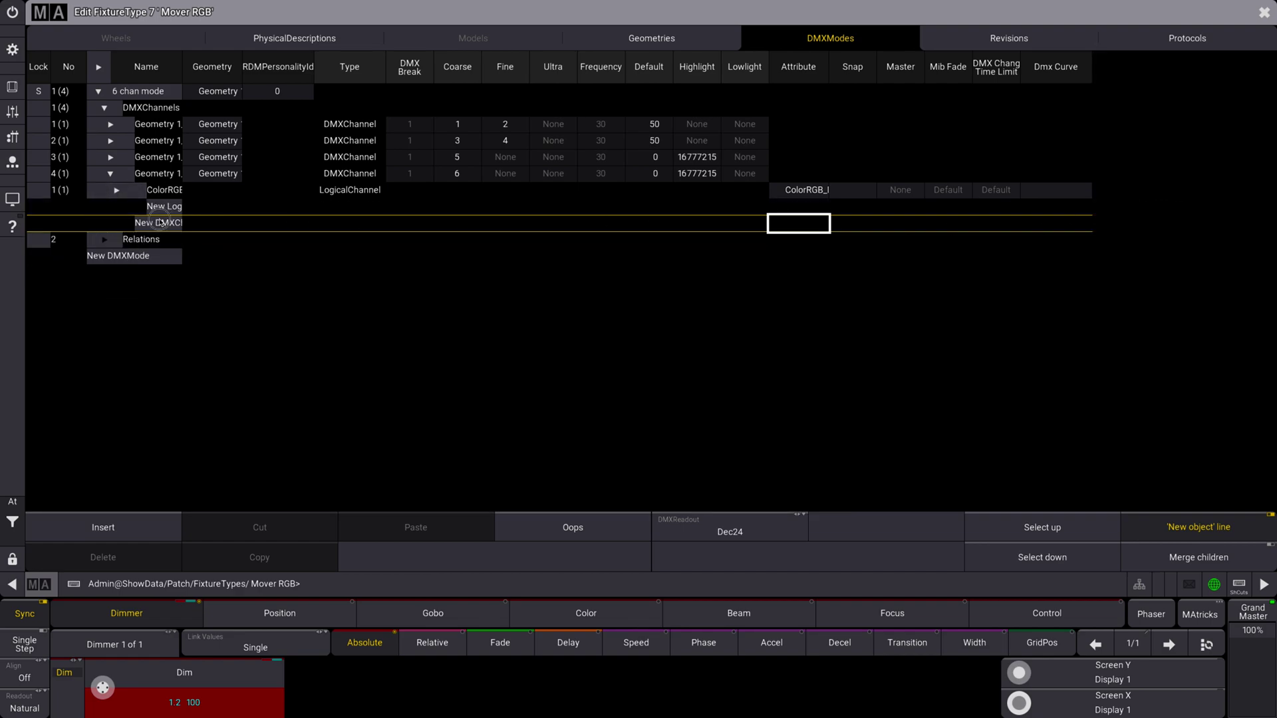
left_click(163, 223)
left_click(138, 525)
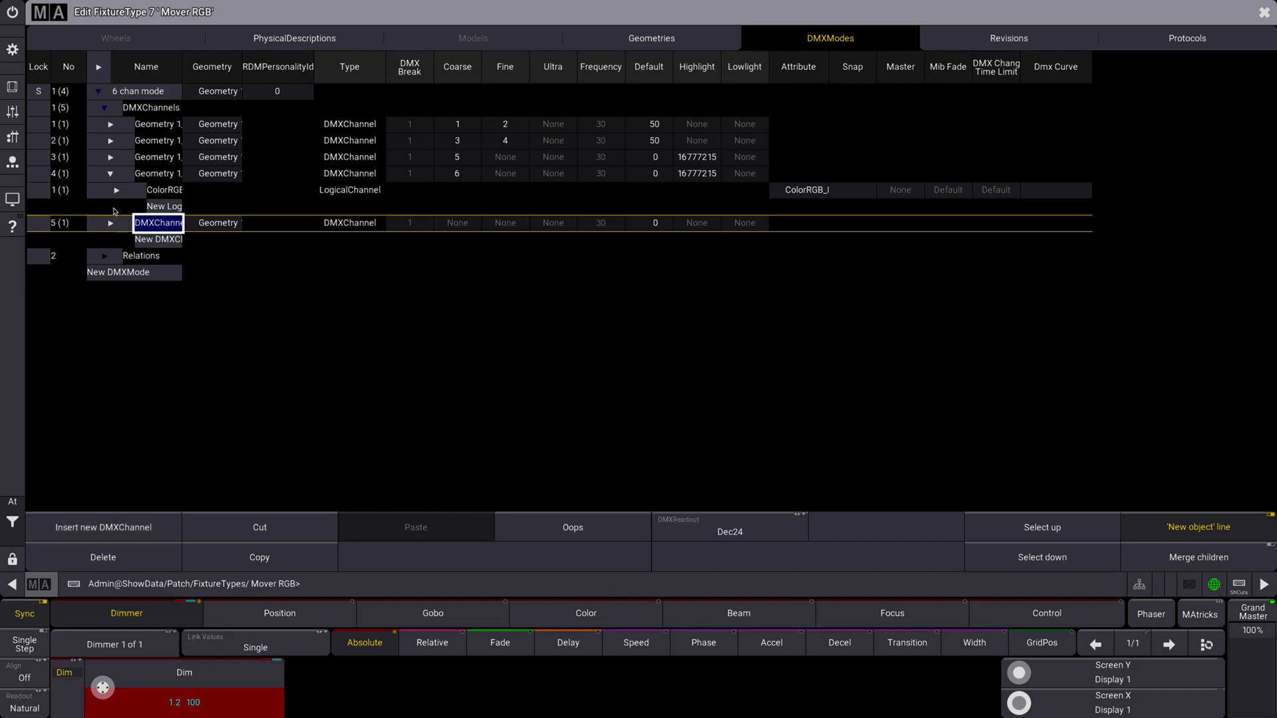
Set DMX channel 5's coarse address to 7
left_click(116, 190)
left_click(118, 193)
left_click(110, 173)
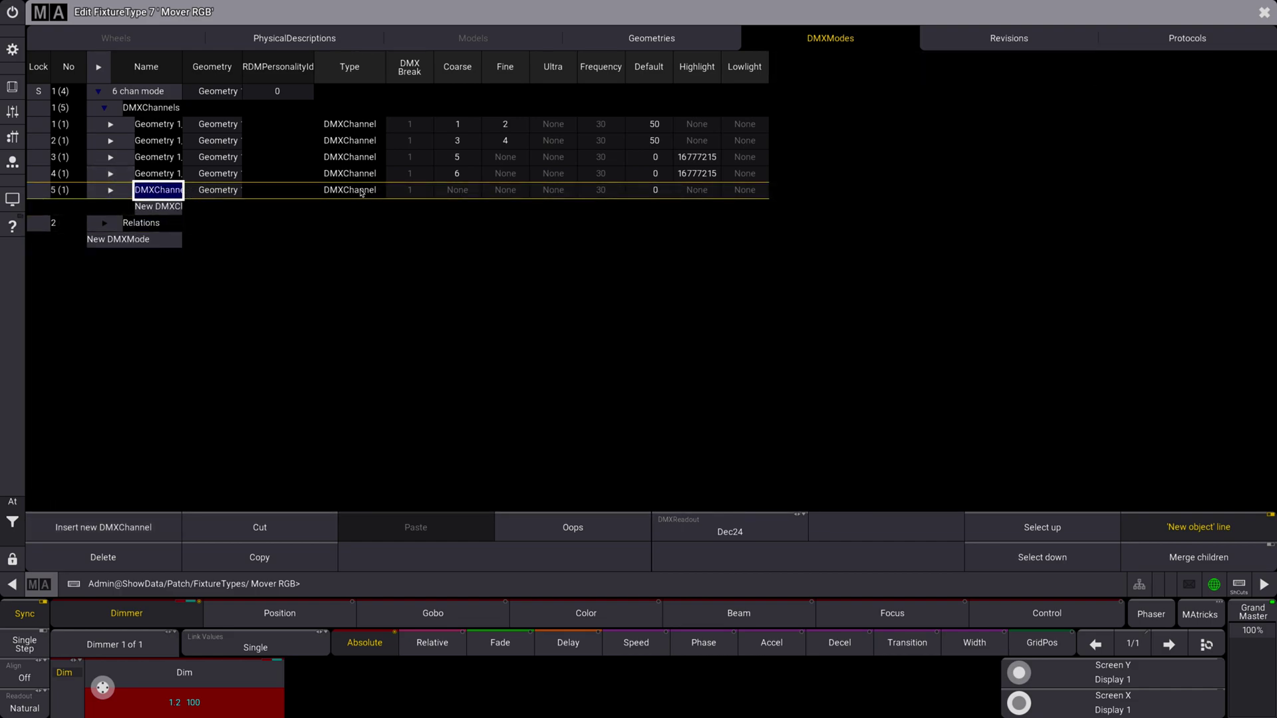
left_click(457, 191)
type("7")
key("Return")
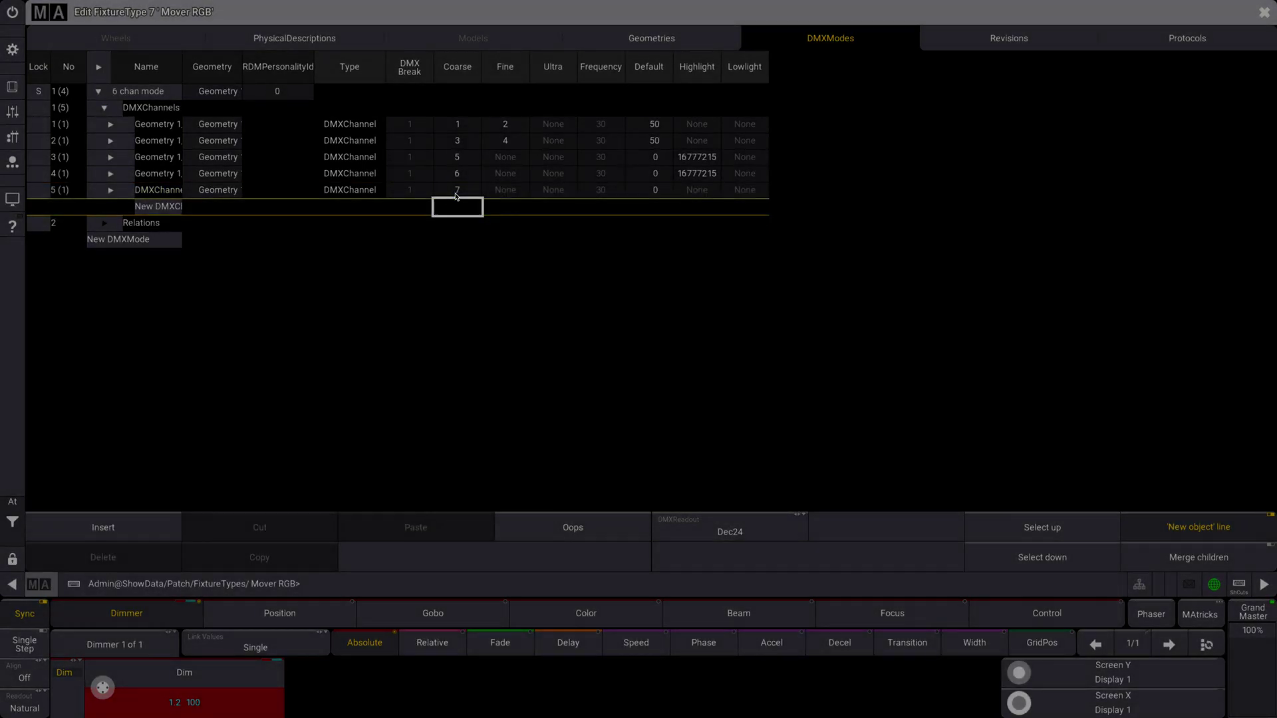
Assign the ColorRGB_G attribute to channel 5's logical channel
left_click(108, 189)
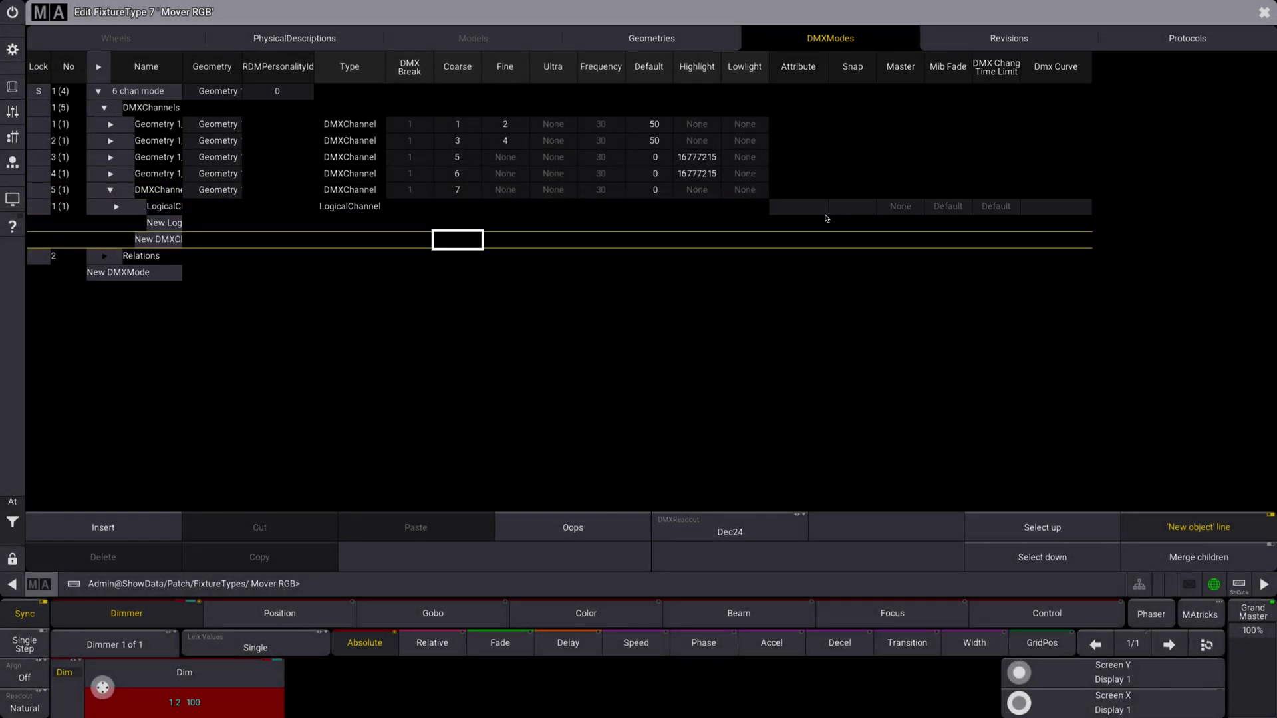
left_click(105, 209)
left_click(798, 206)
left_click(798, 206)
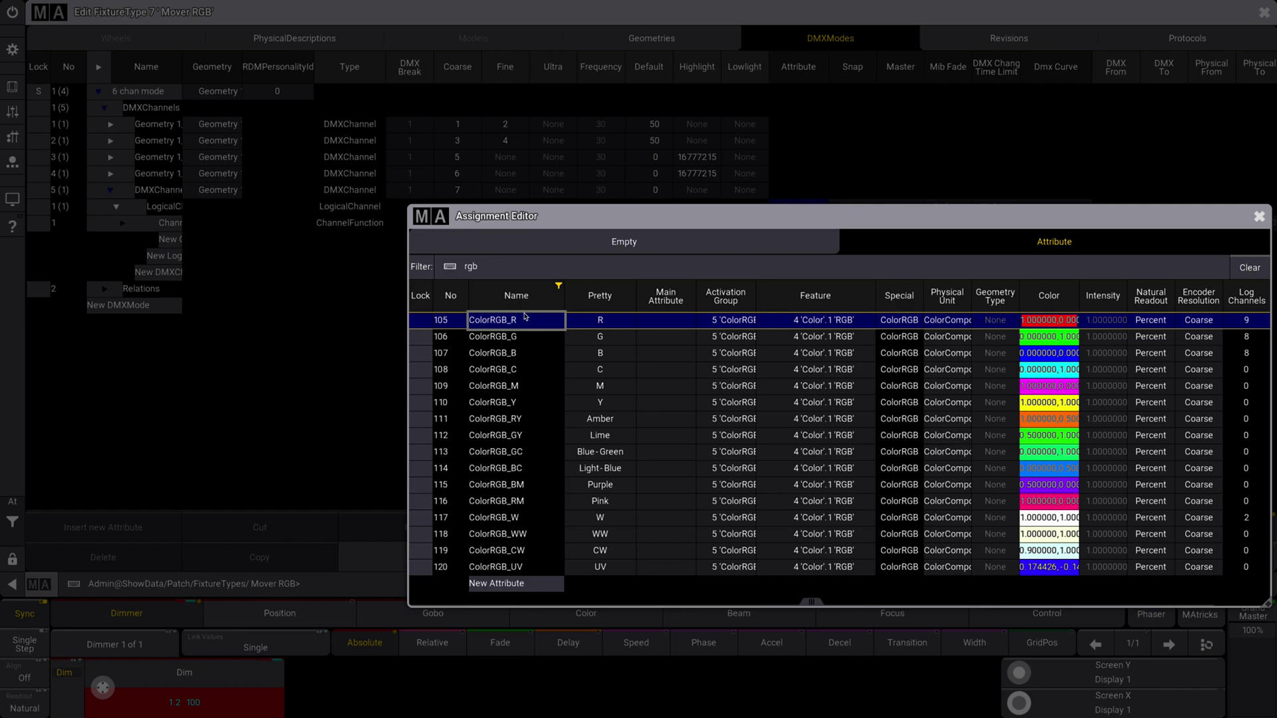
left_click(526, 340)
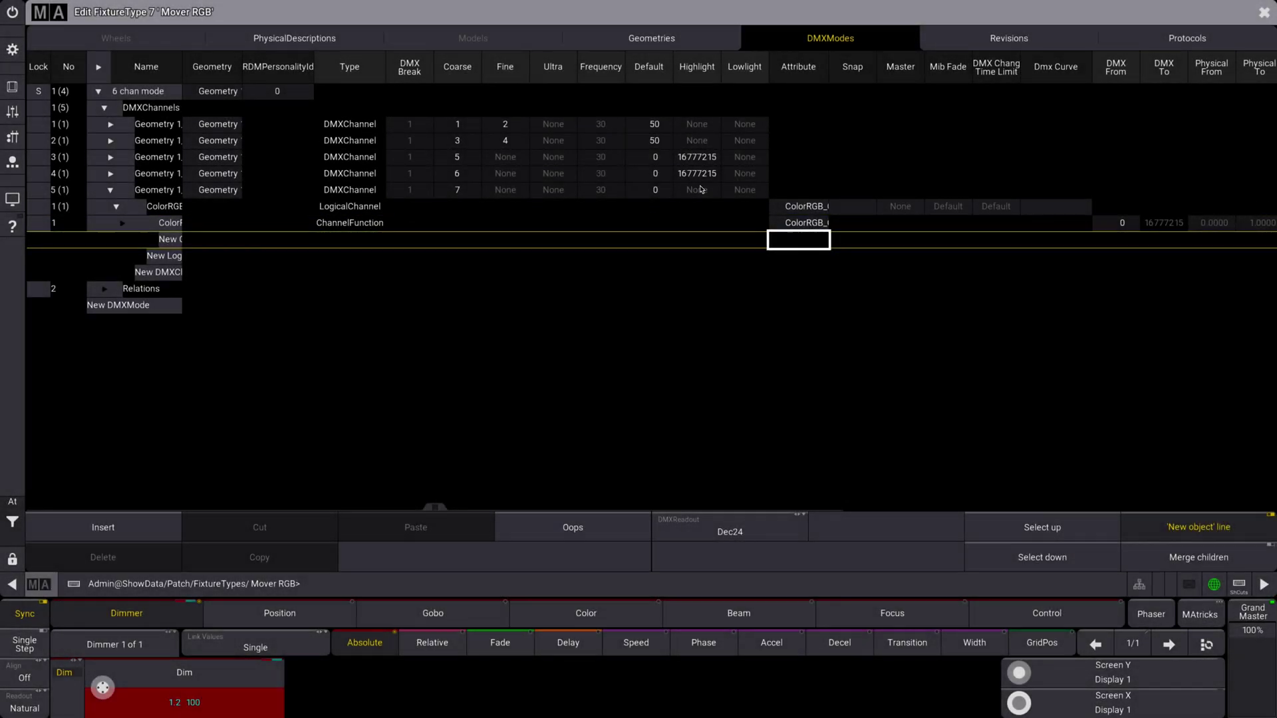
left_click(697, 189)
Set channel 5's highlight to 100 percent (16777215) and collapse the channel
left_click(697, 189)
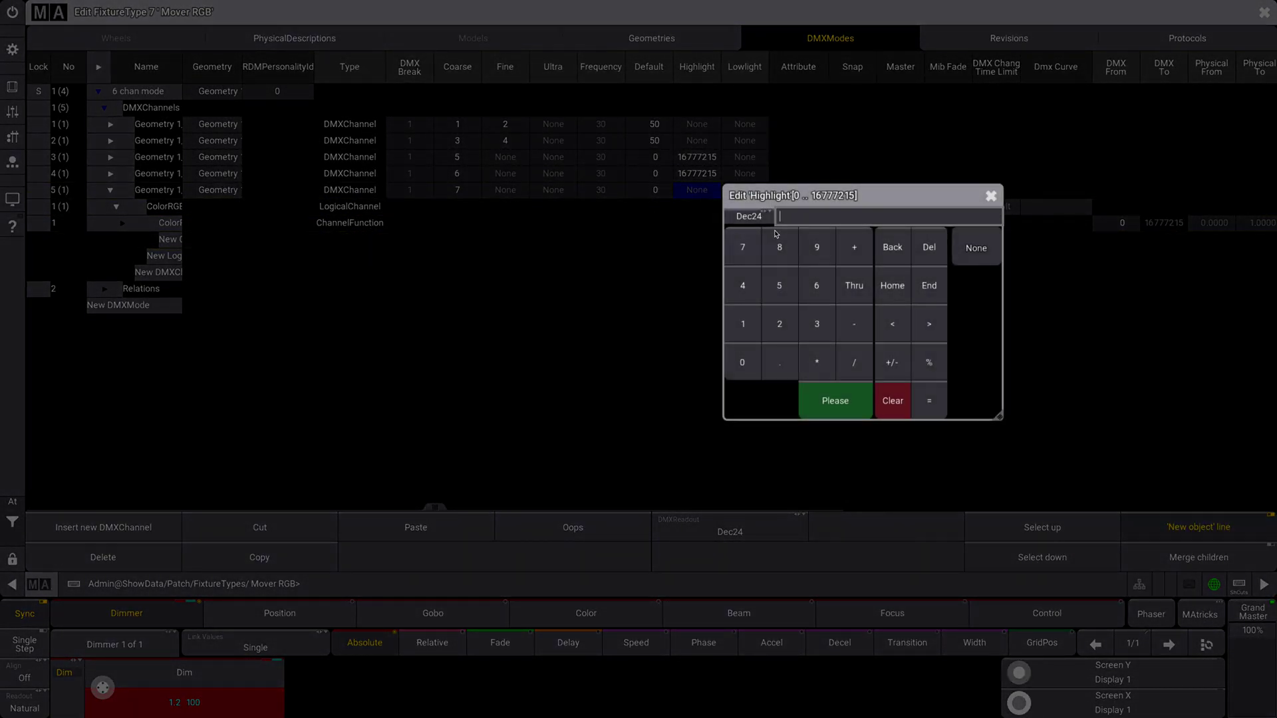
left_click(749, 216)
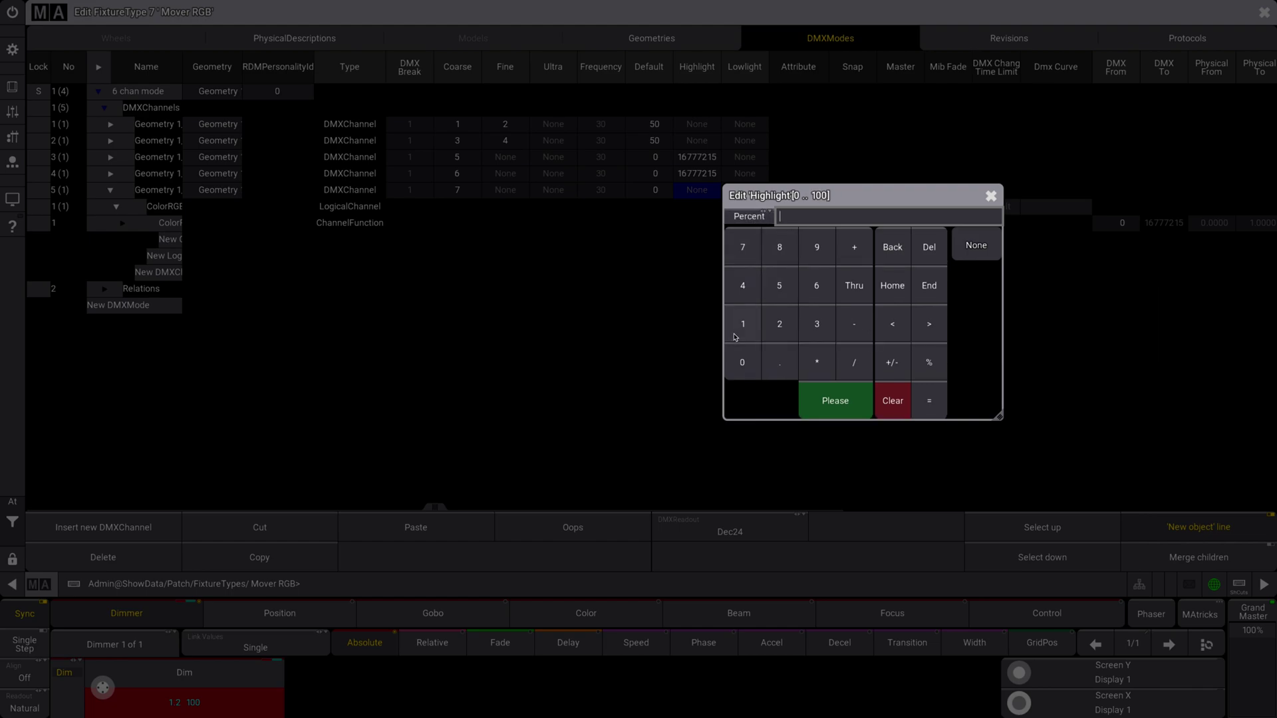
left_click(743, 324)
left_click(835, 400)
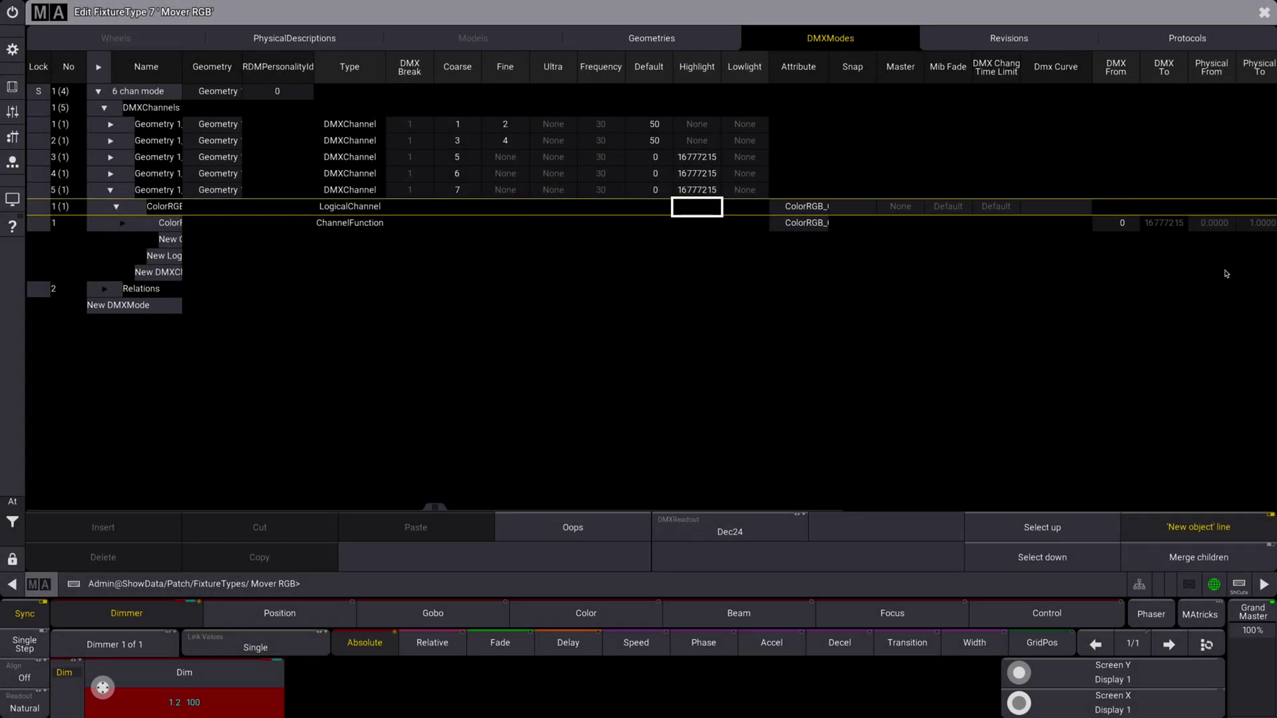
left_click(115, 206)
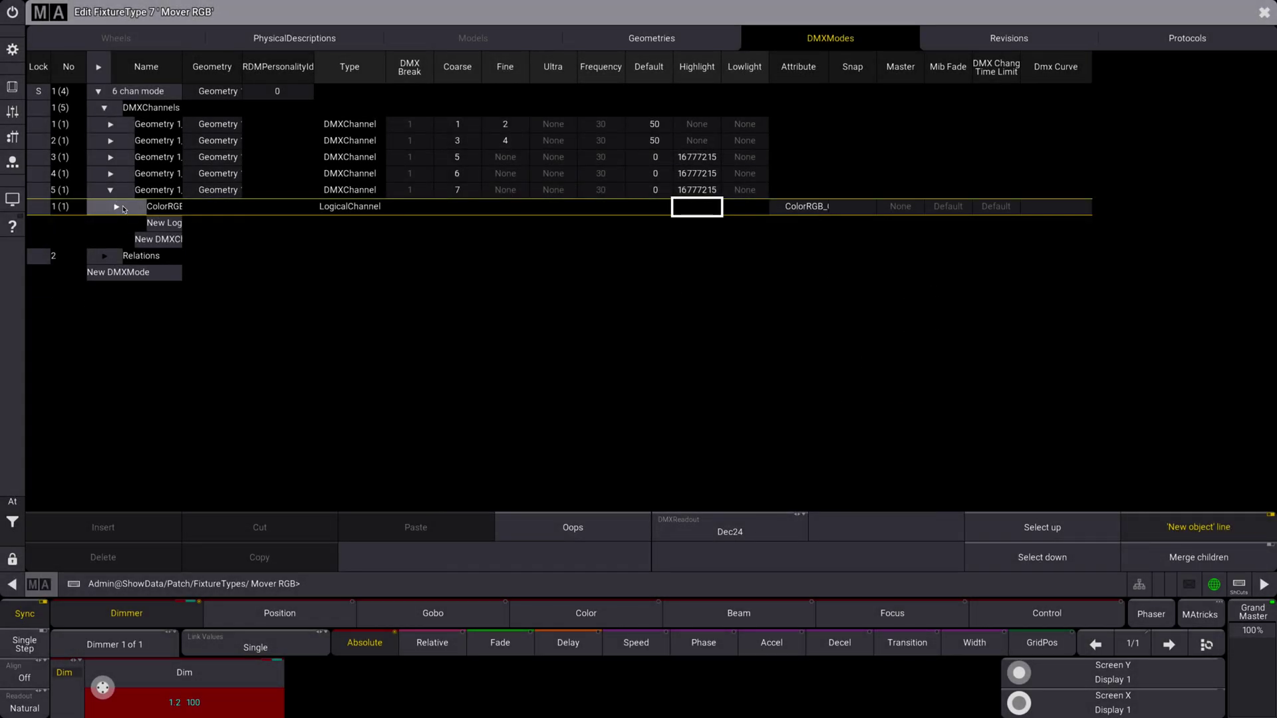
left_click(113, 192)
Add a sixth DMX channel with coarse address 8
left_click(135, 208)
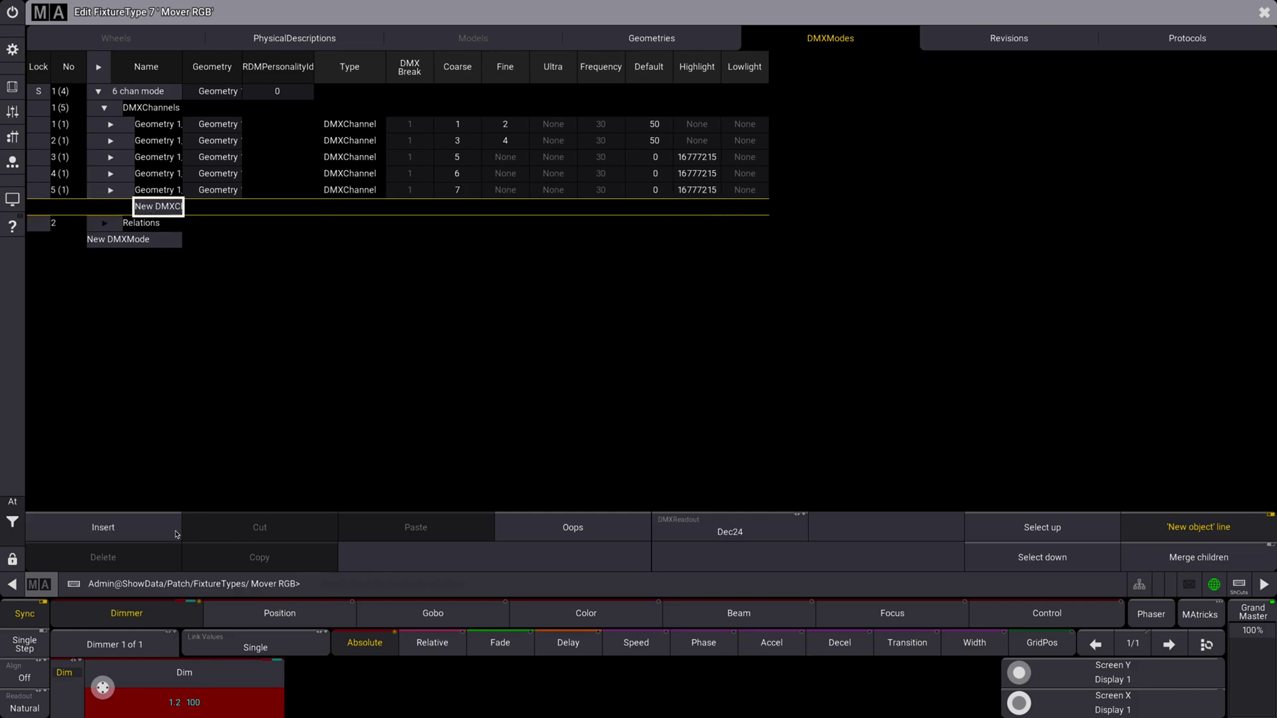
left_click(135, 208)
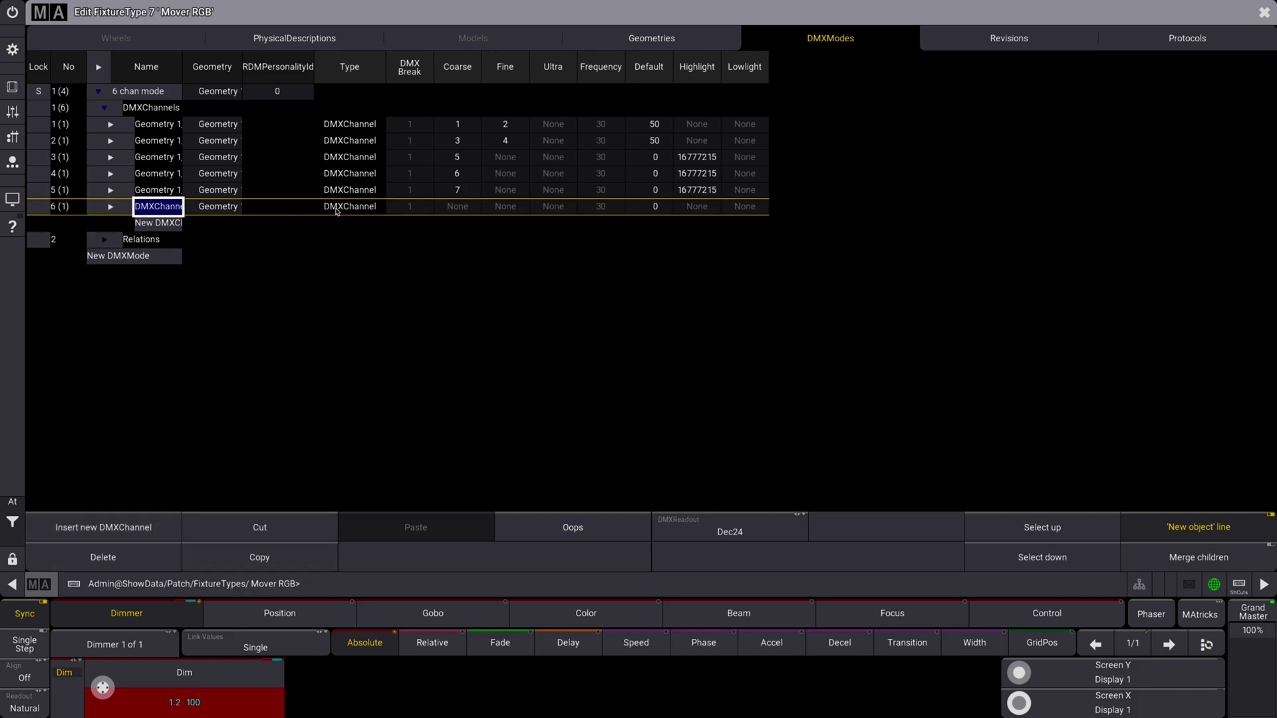
left_click(459, 209)
left_click(459, 208)
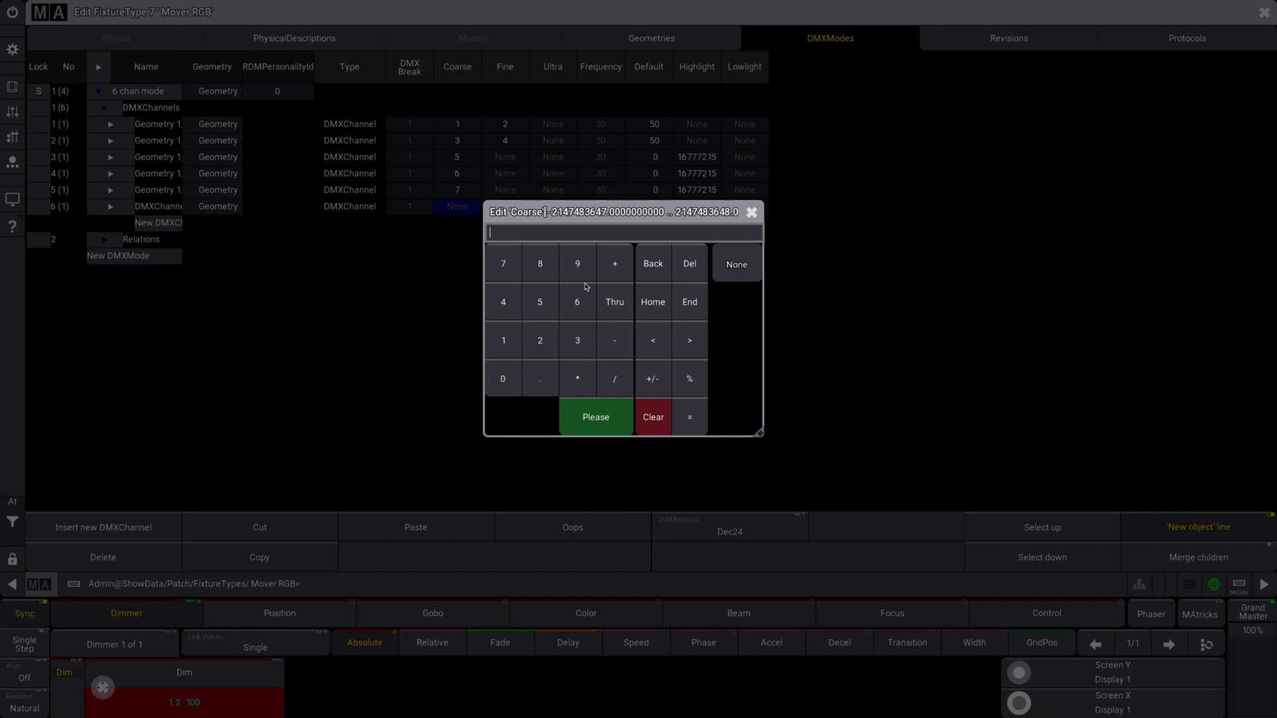
left_click(541, 263)
left_click(596, 417)
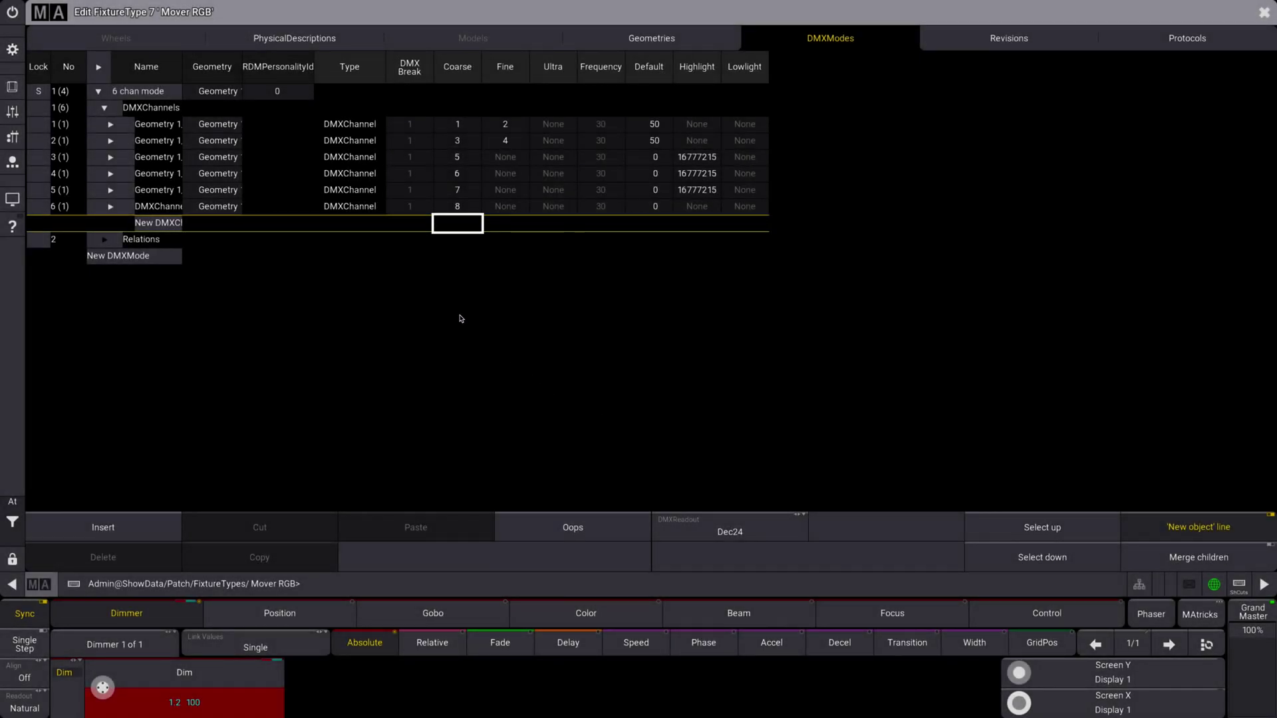
Assign the ColorRGB_B attribute to channel 6's logical channel
left_click(110, 206)
left_click(117, 223)
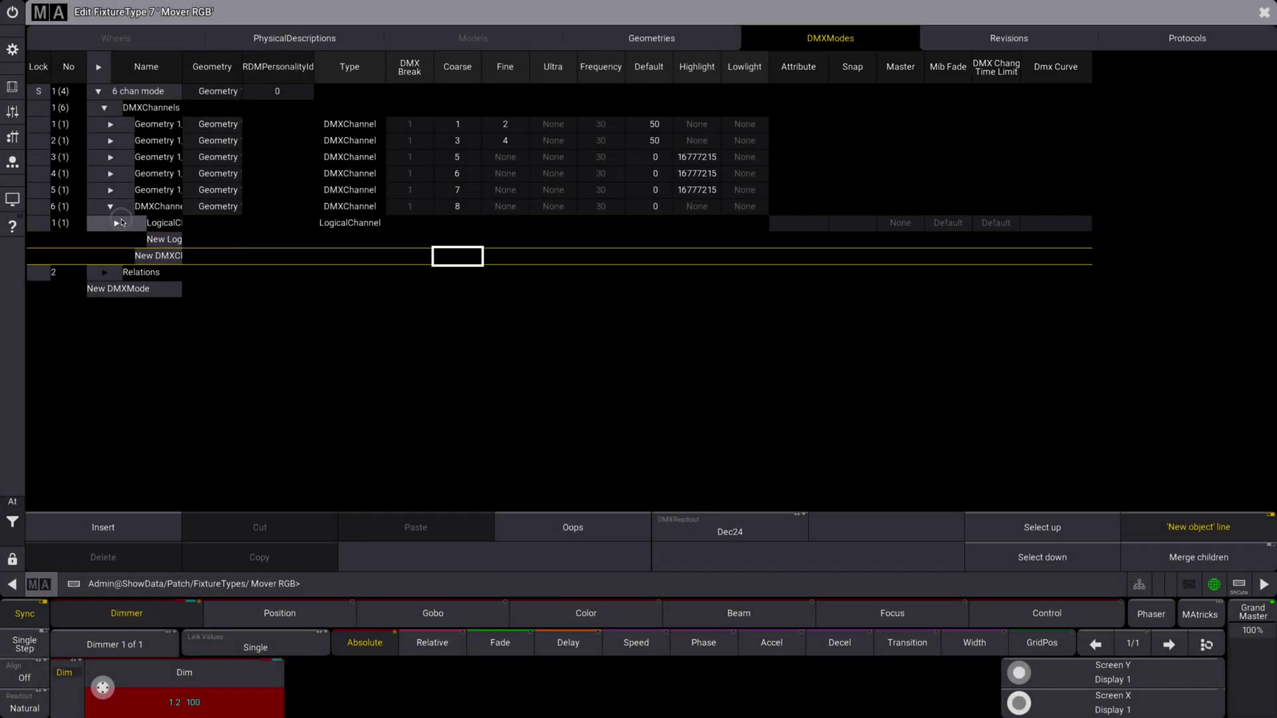
double_click(815, 227)
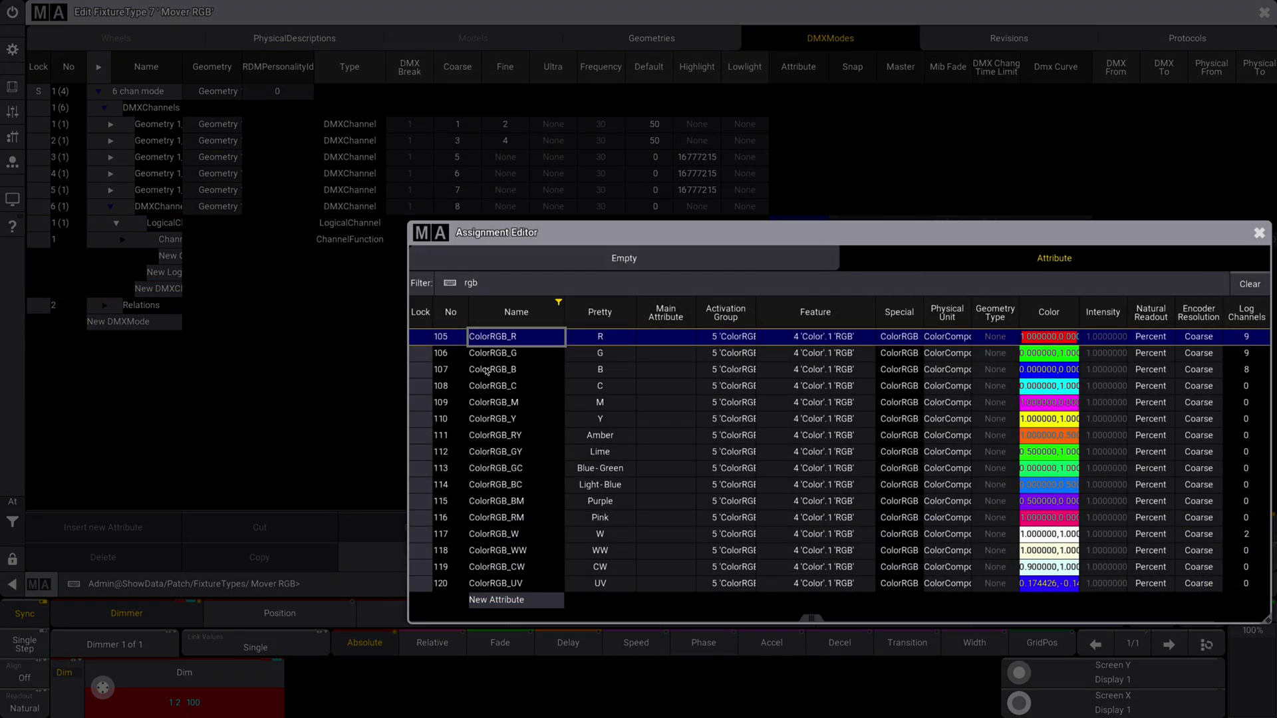
left_click(487, 370)
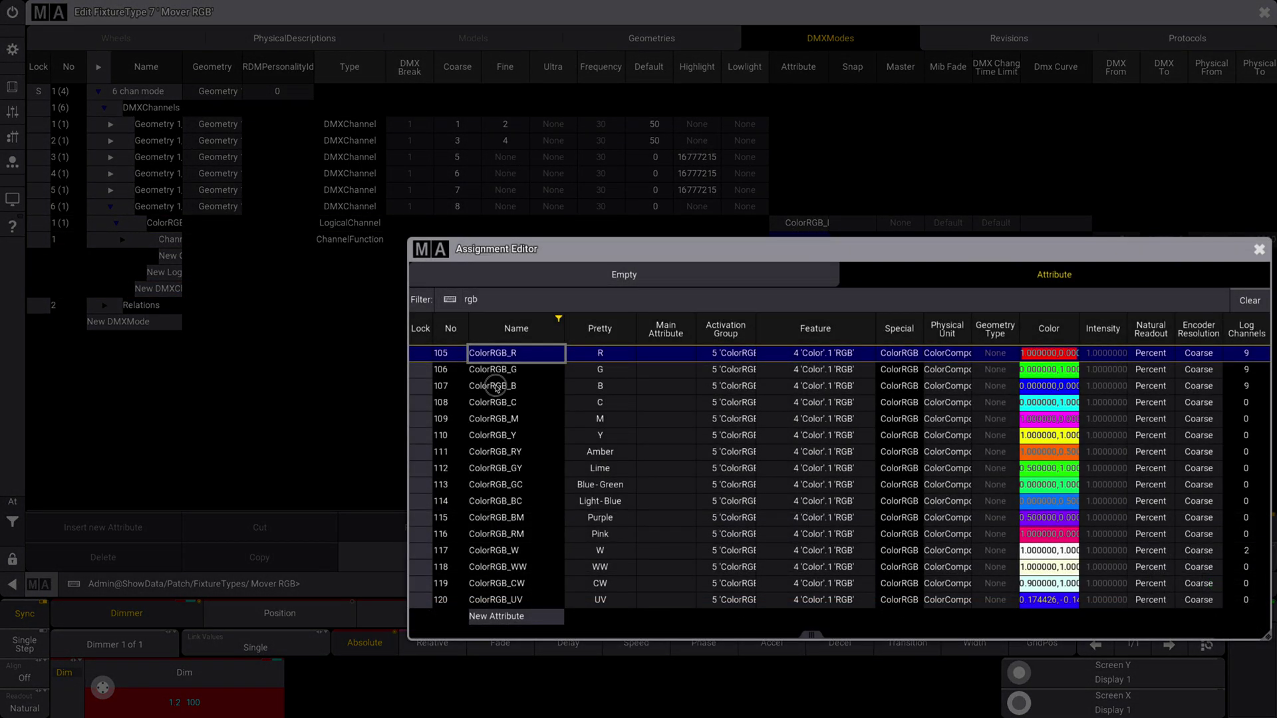
left_click(495, 389)
Set channel 6's highlight to 100 percent (16777215)
double_click(697, 206)
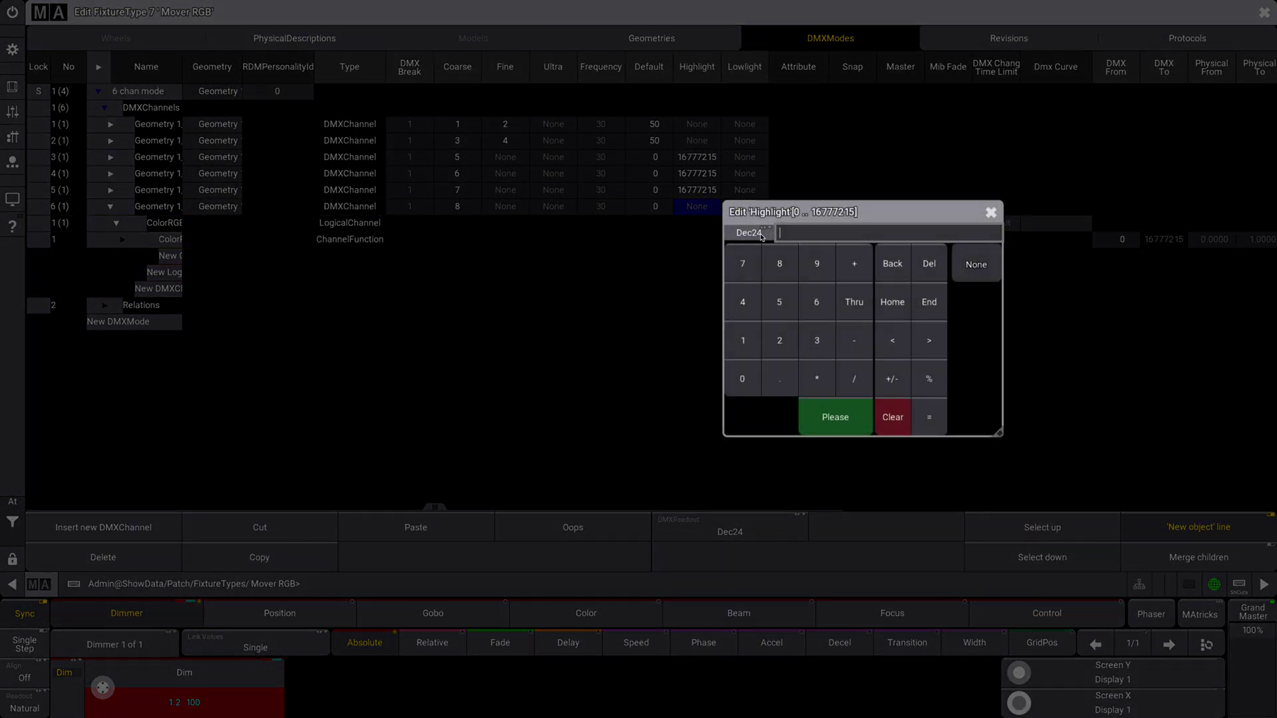
left_click(757, 233)
left_click(763, 236)
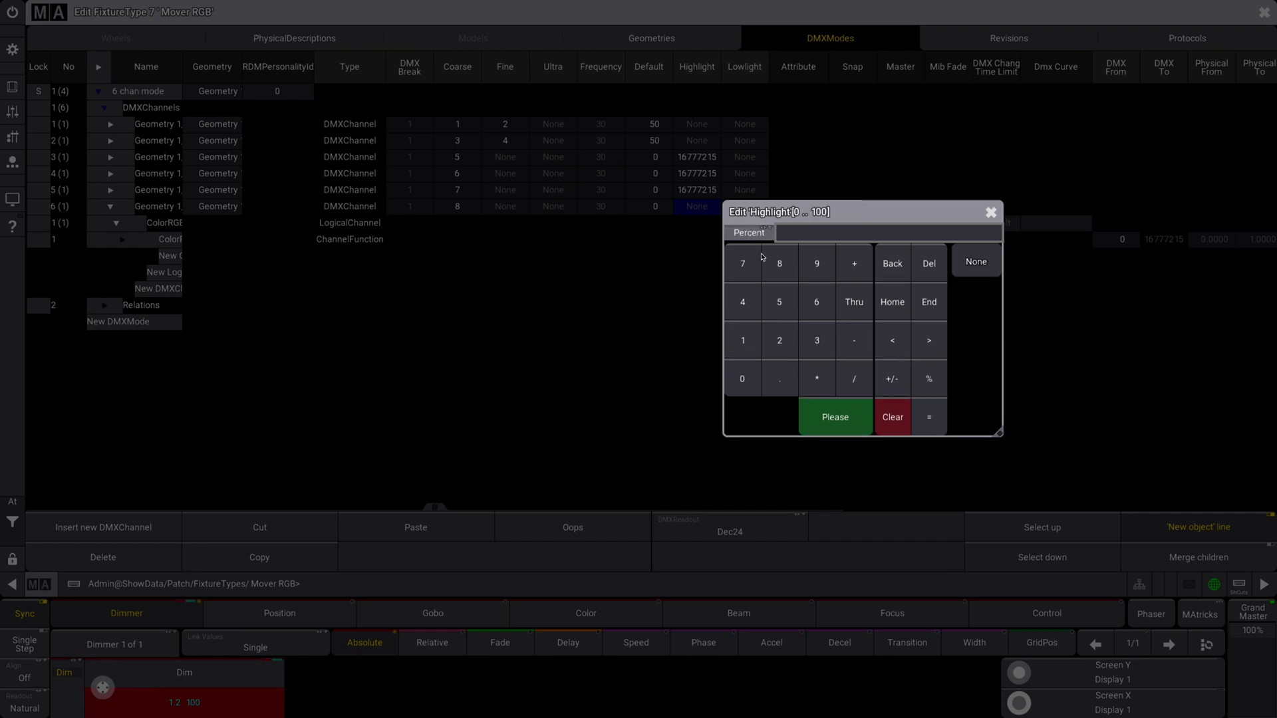
left_click(742, 341)
left_click(743, 380)
left_click(742, 379)
left_click(840, 421)
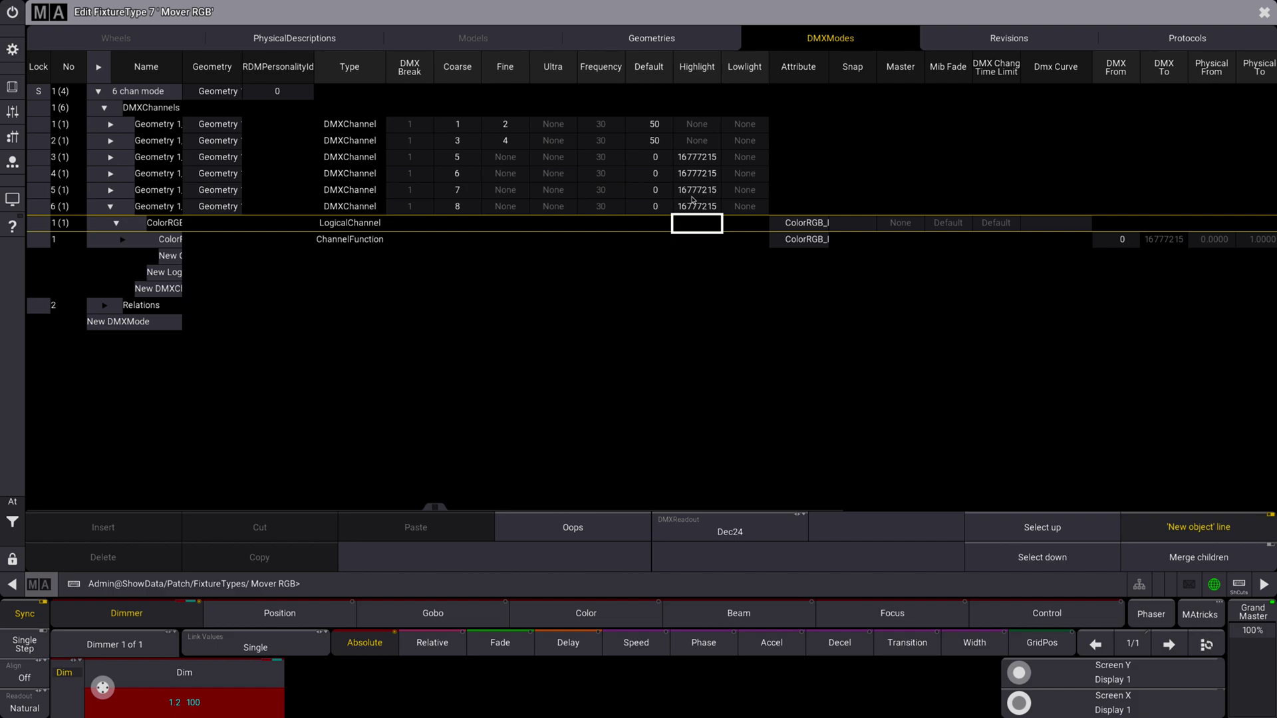
Review the 6 chan mode channel table across its columns, checking channel 5's ColorRGB logical channel
left_click_drag(435, 507, 487, 509)
left_click(111, 206)
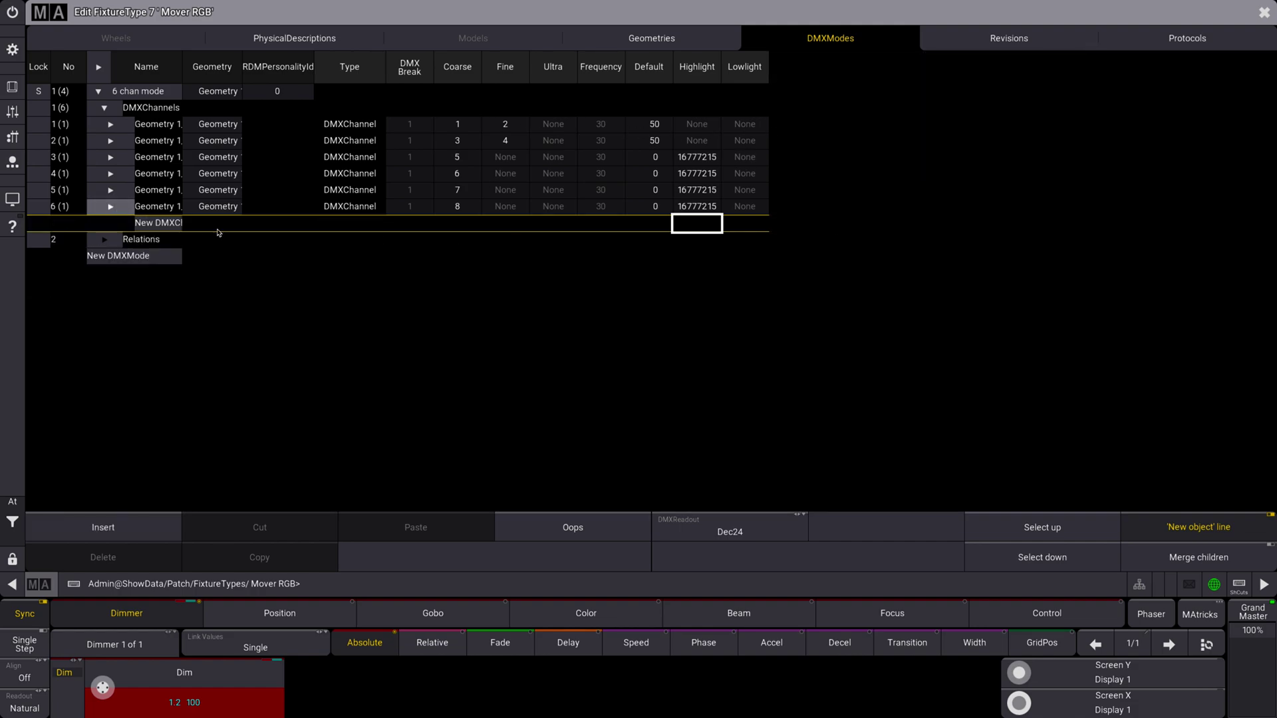
left_click(110, 190)
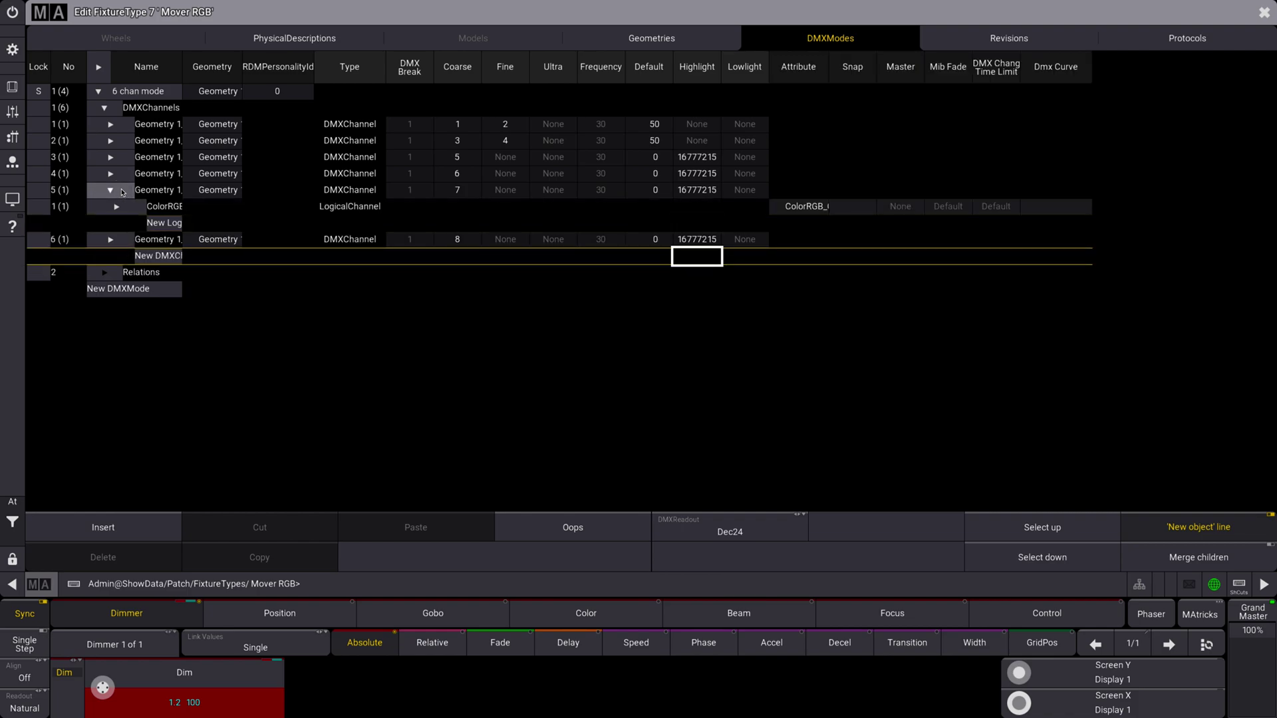
left_click(115, 206)
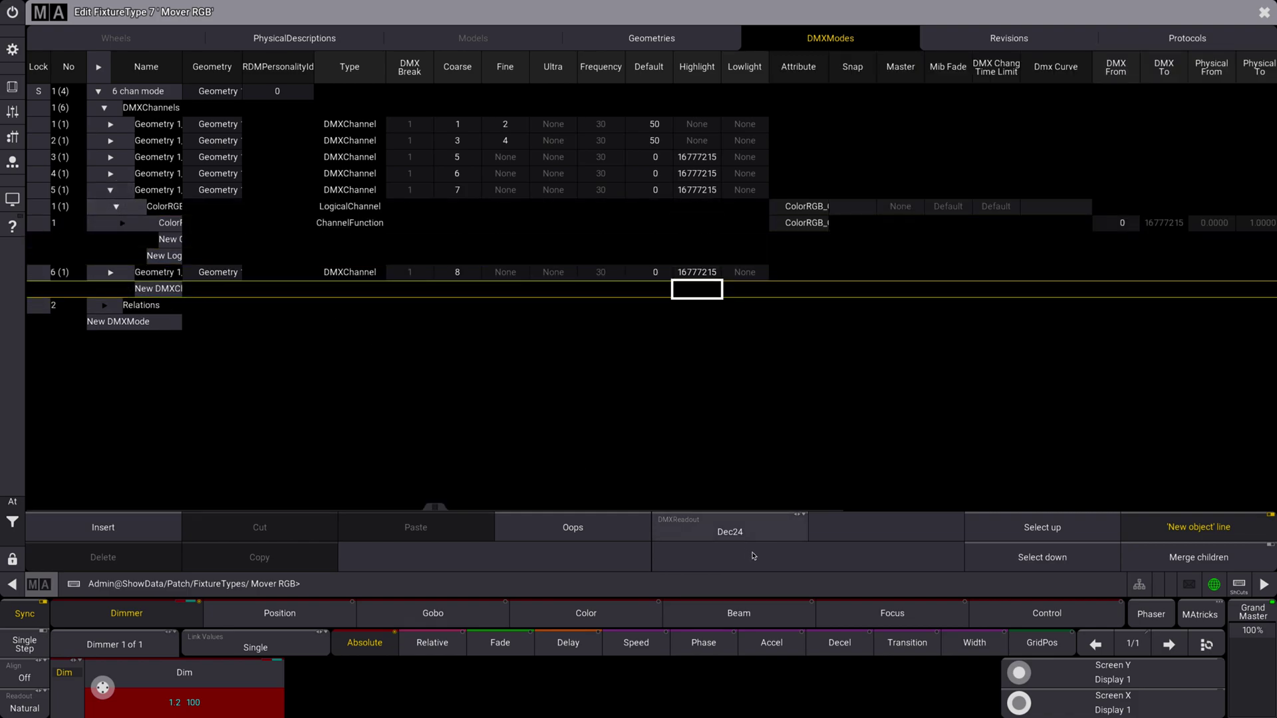
left_click_drag(435, 507, 713, 507)
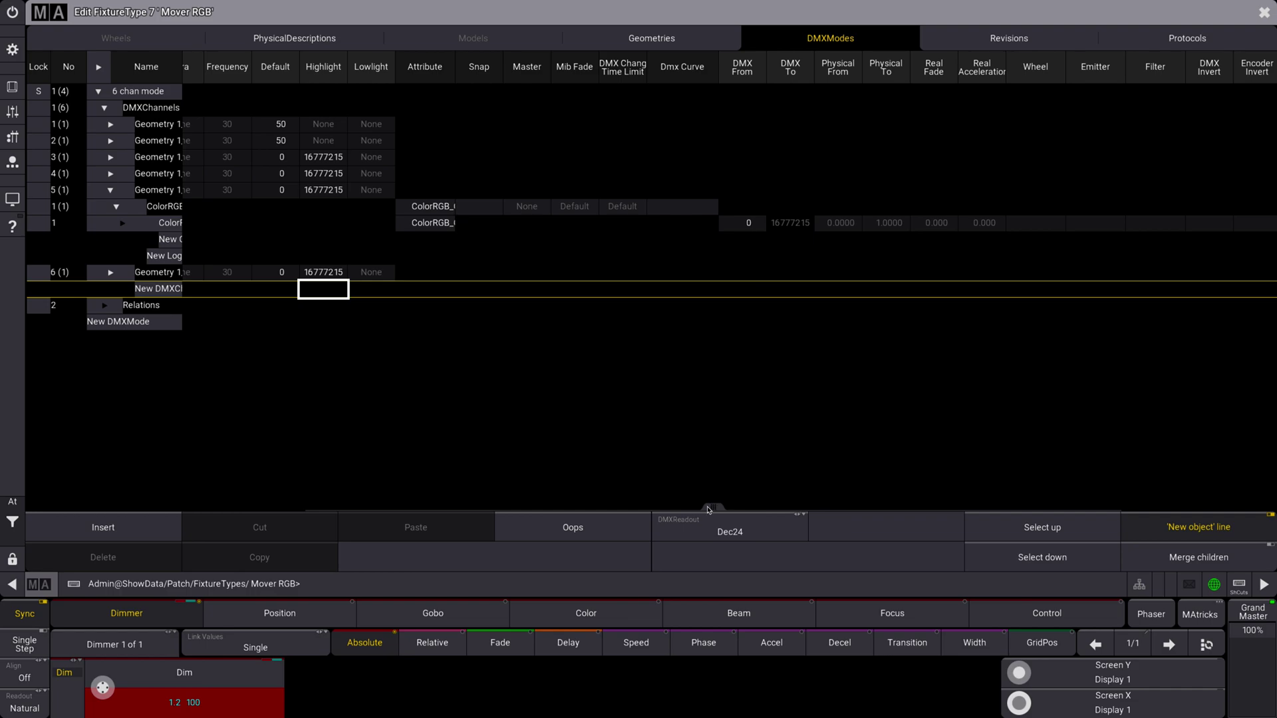
left_click_drag(708, 510, 942, 511)
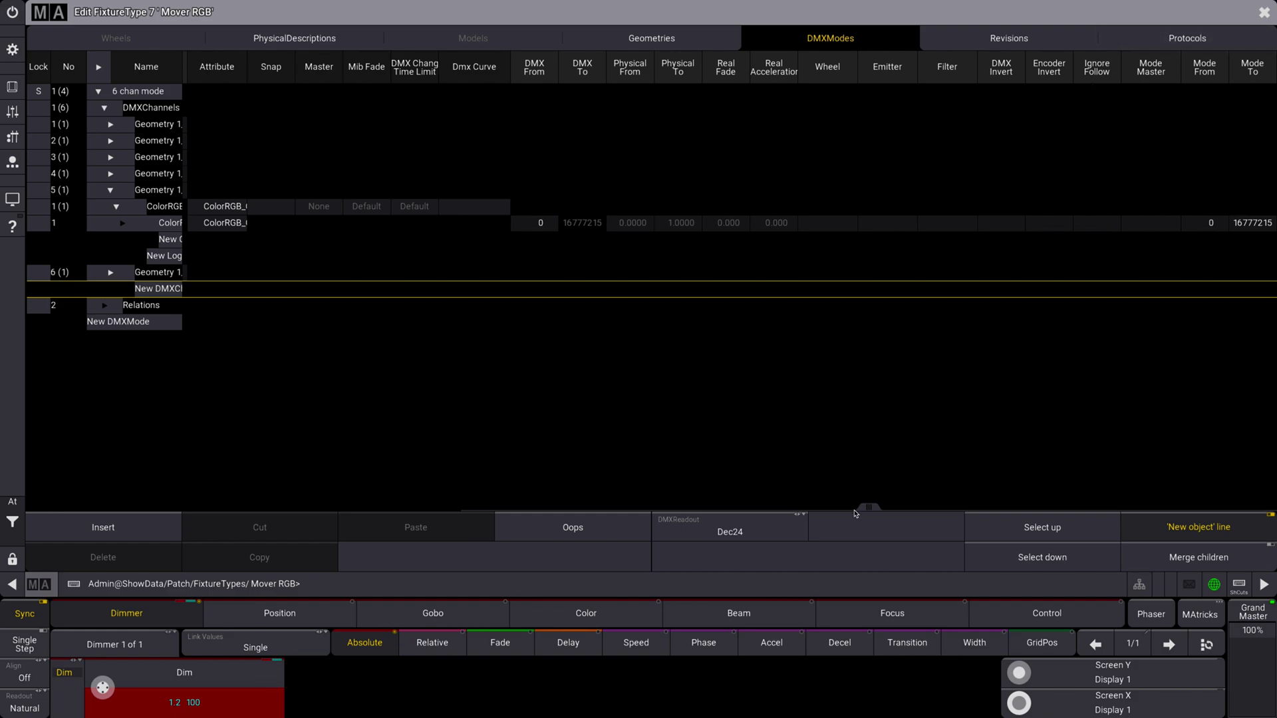
left_click_drag(868, 507, 246, 522)
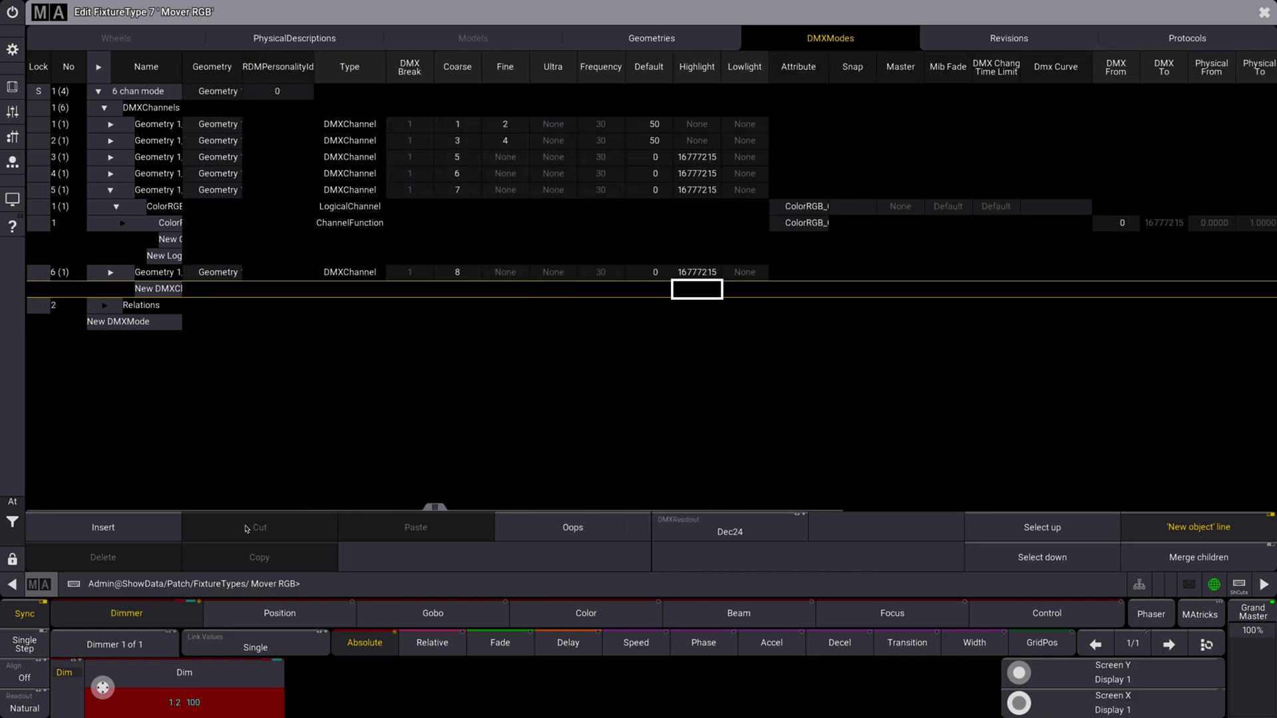
left_click(112, 189)
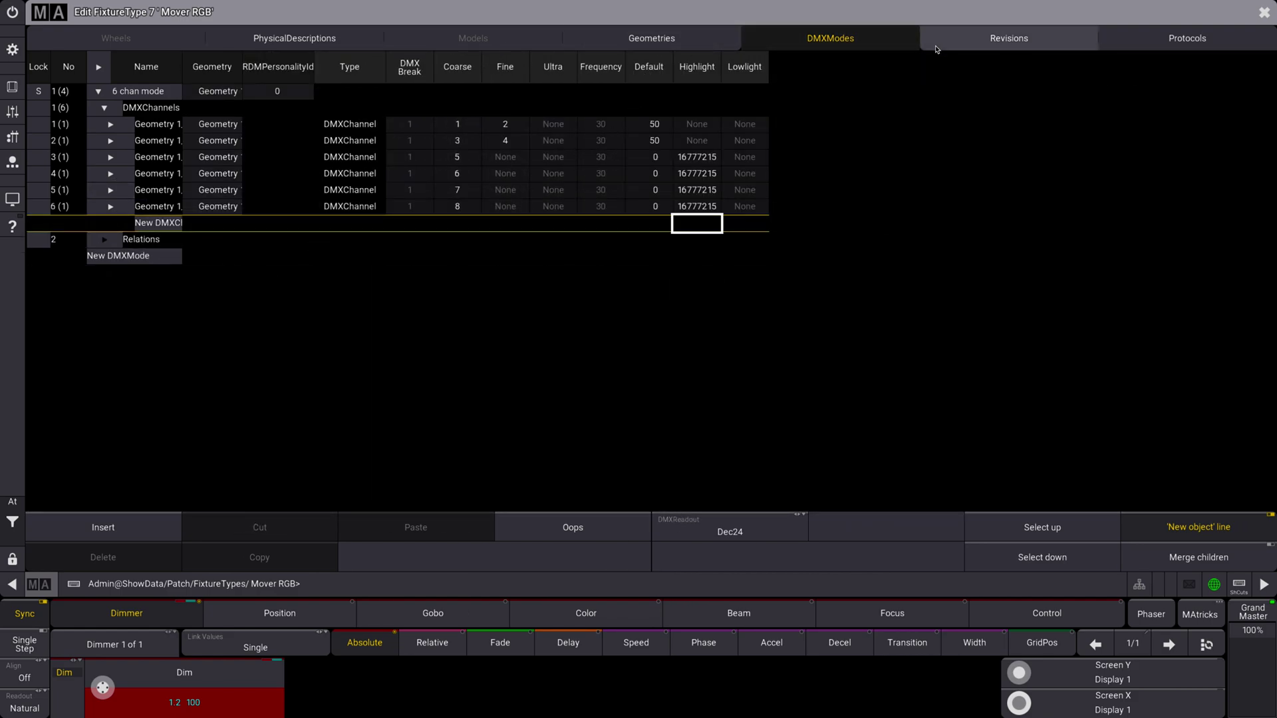
Look through the Geometries and PhysicalDescriptions tabs, then return to DMXModes with 6 chan mode collapsed
left_click(708, 47)
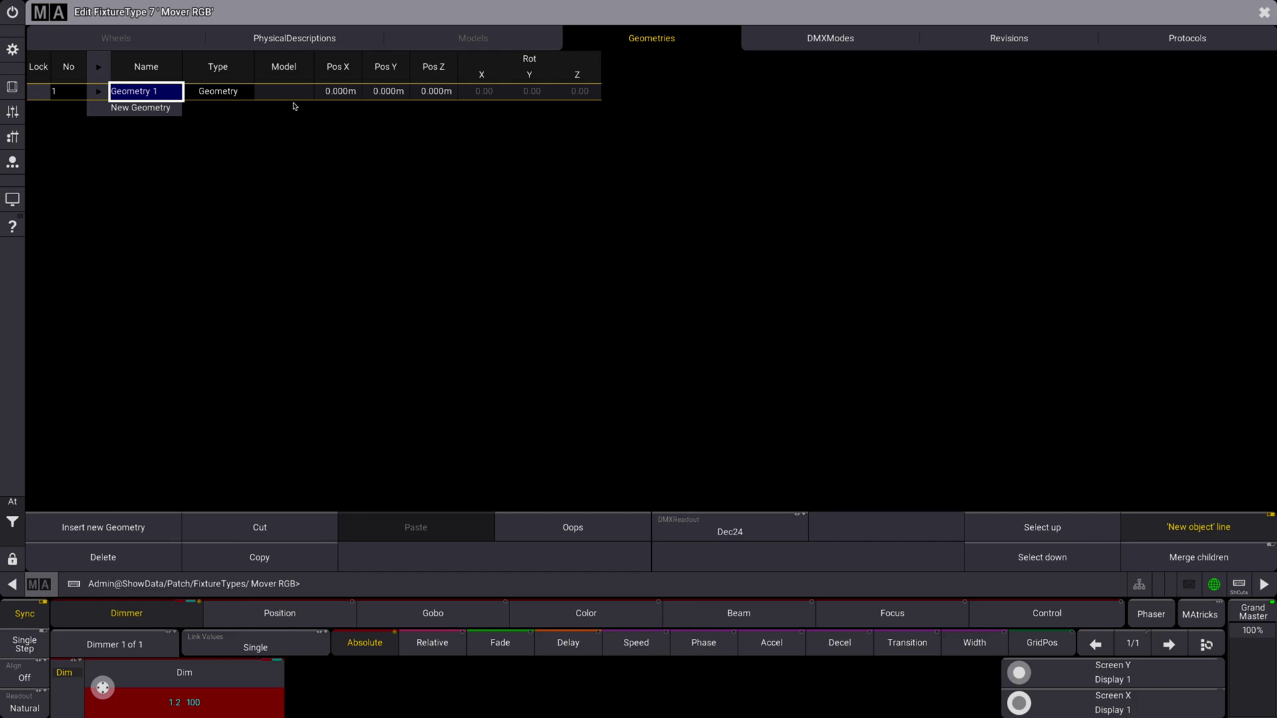
left_click(313, 41)
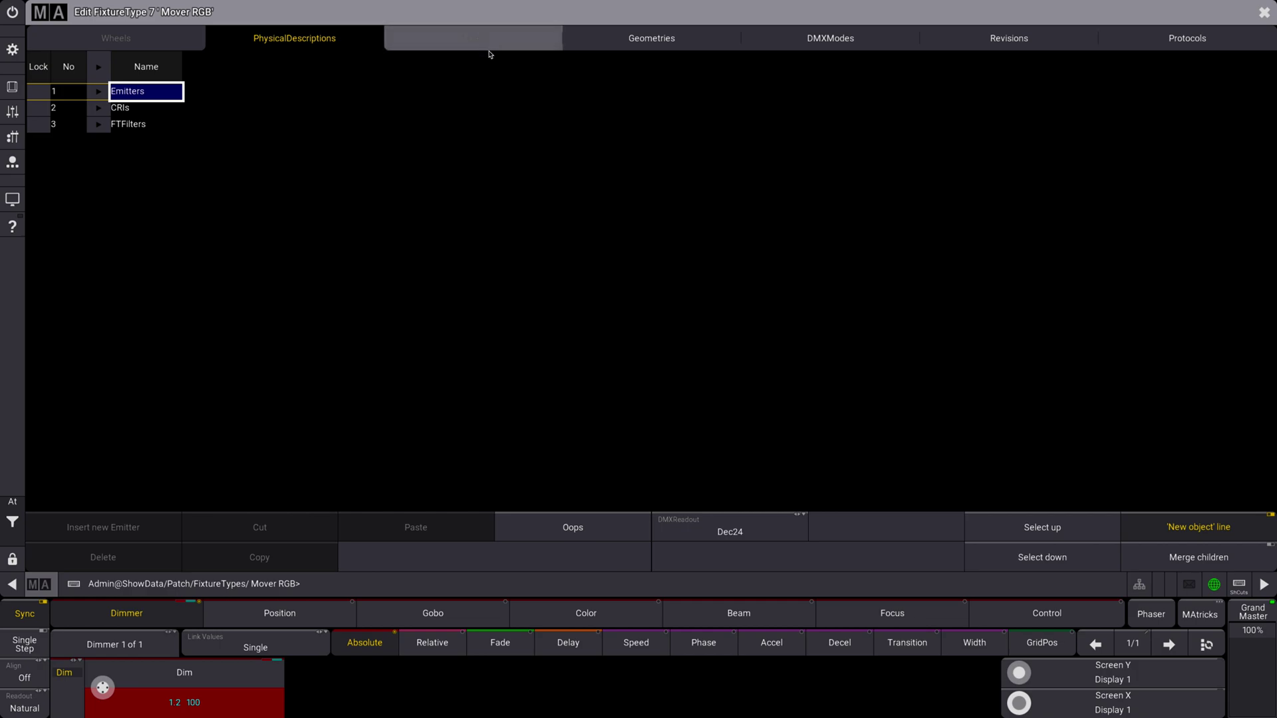
left_click(655, 38)
left_click(823, 39)
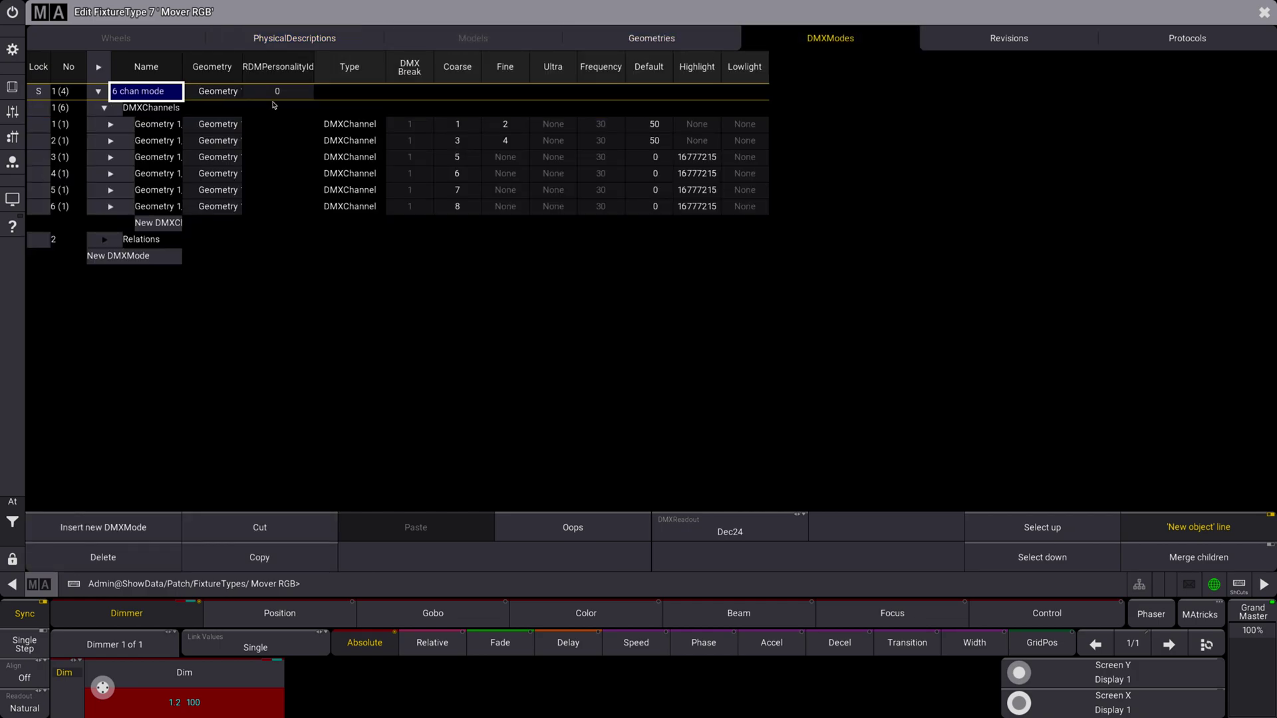
left_click(99, 92)
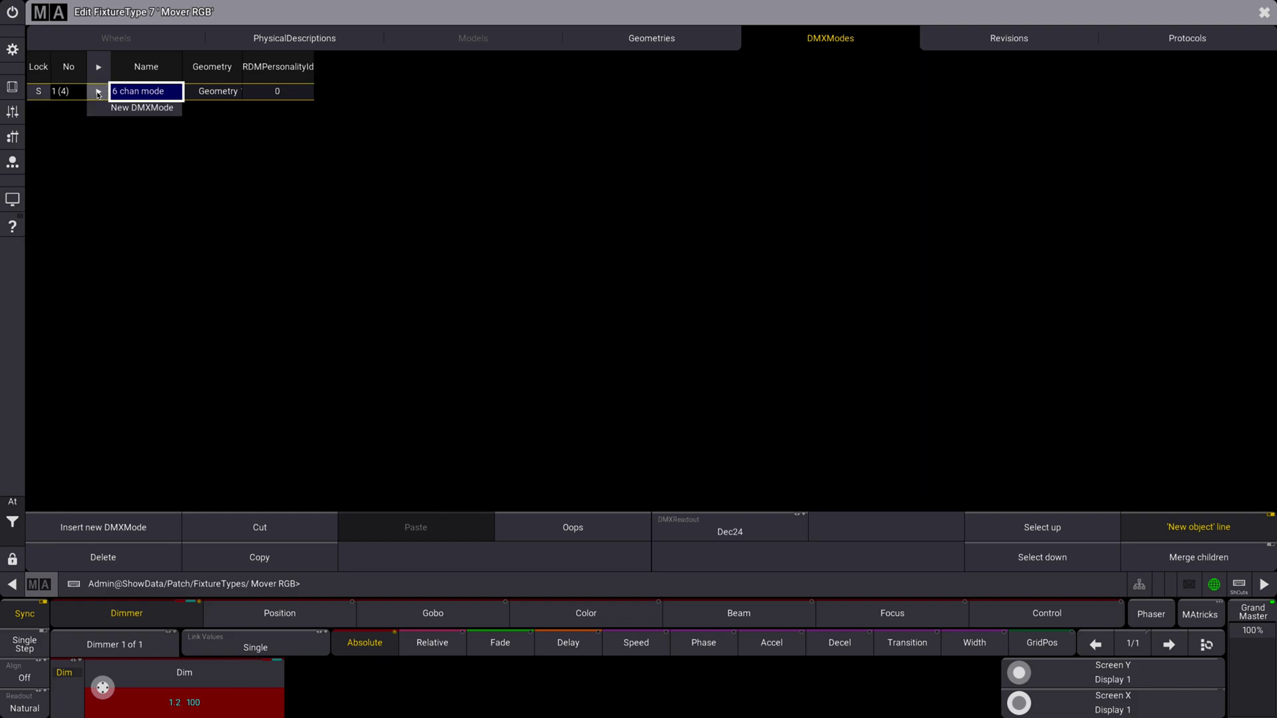
In Patch, insert a new fixture of type Mover RGB in 6 chan mode
left_click(1263, 12)
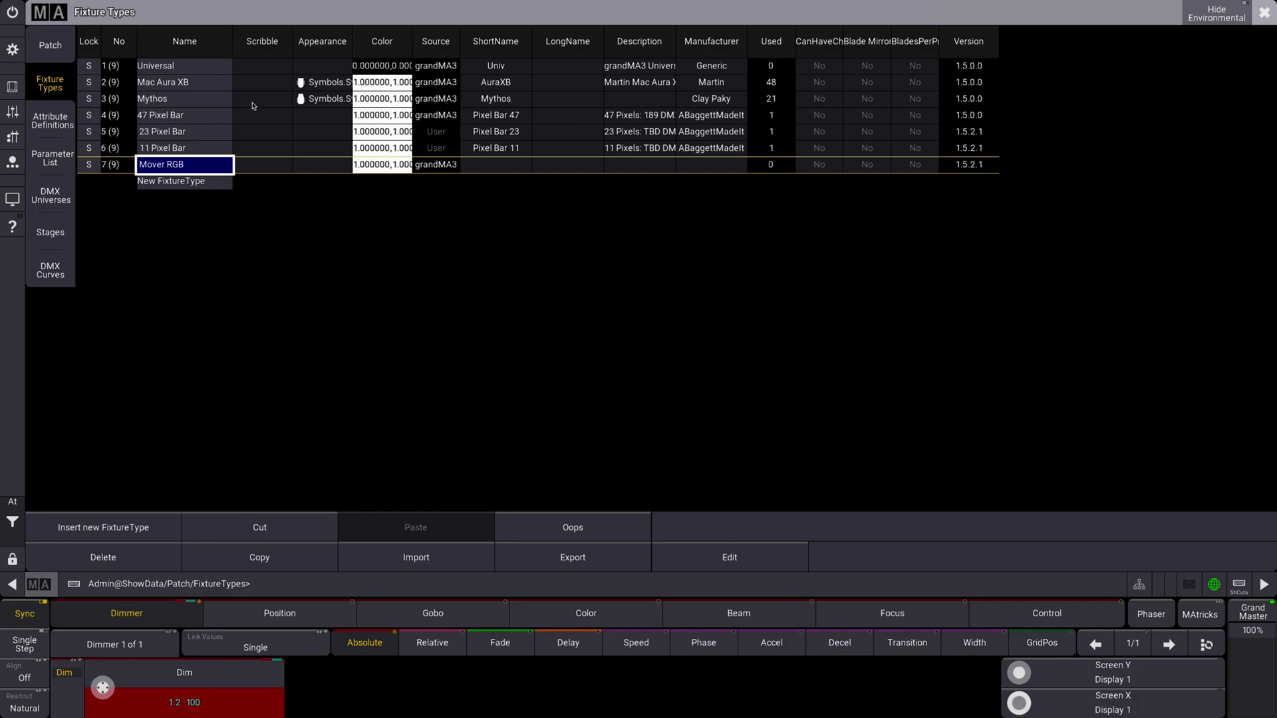
left_click(55, 48)
left_click(86, 531)
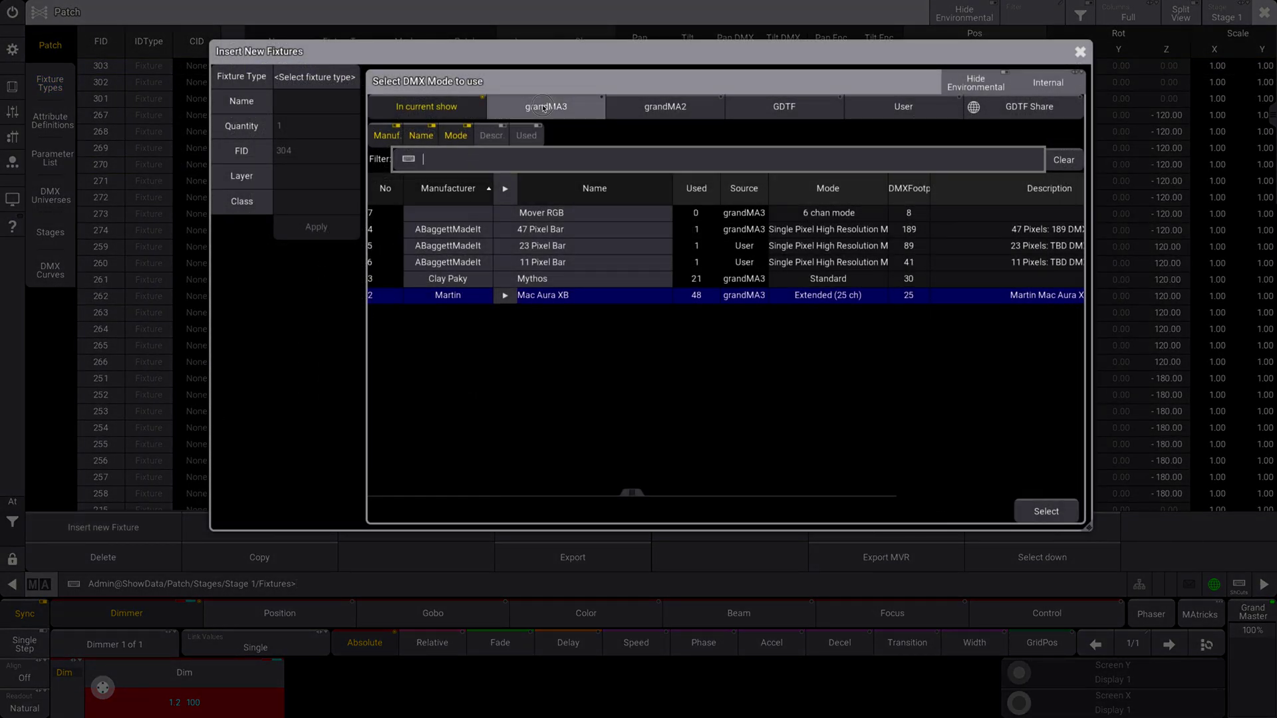
left_click(493, 108)
left_click(483, 109)
left_click(966, 109)
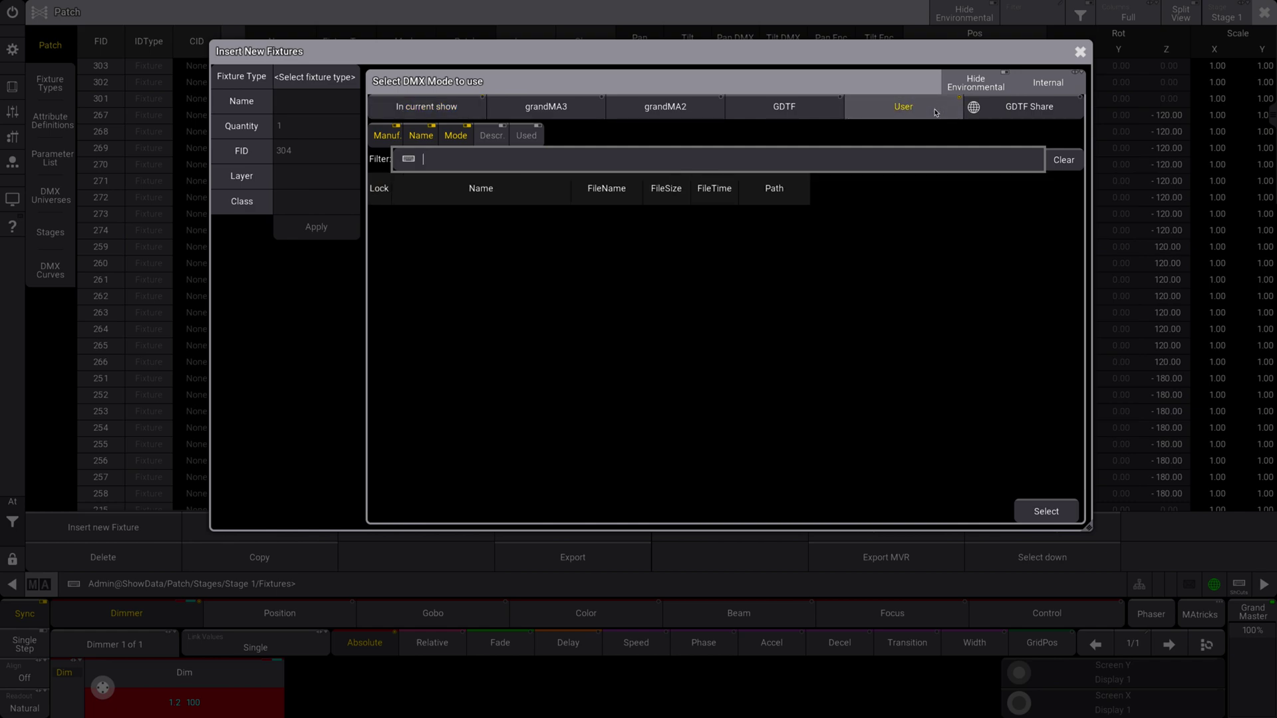
left_click(918, 107)
left_click(426, 107)
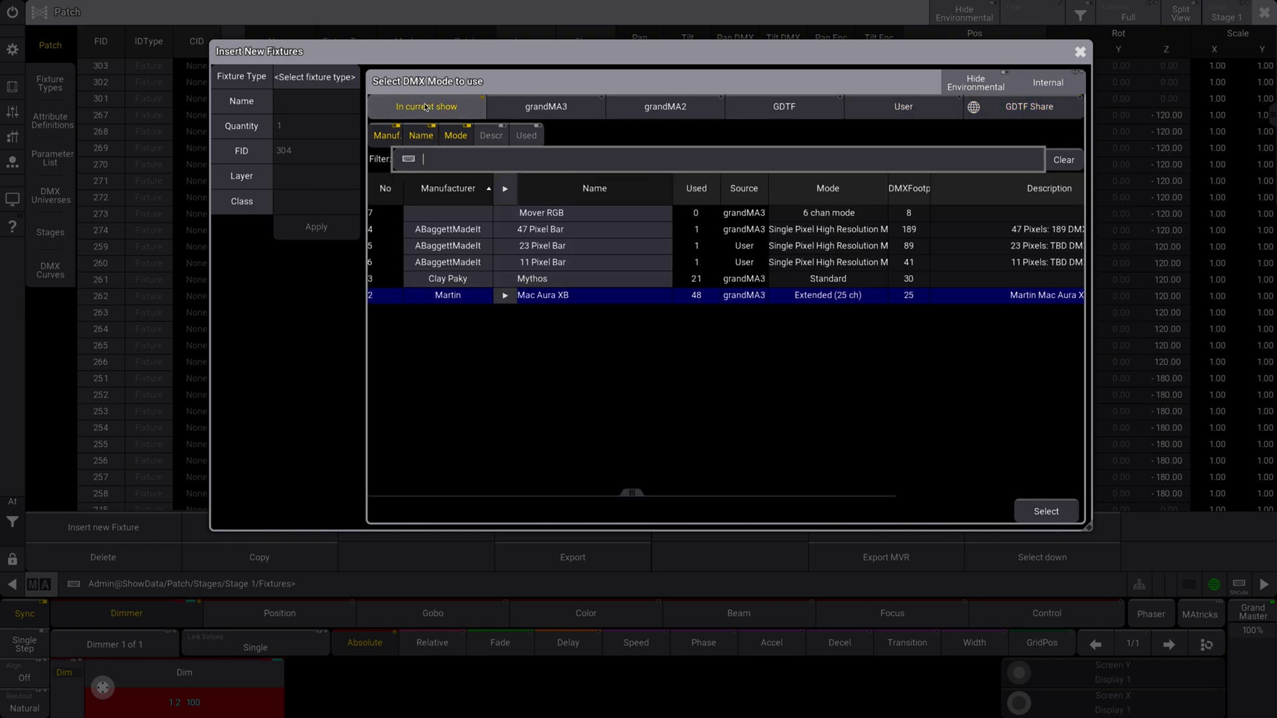
left_click(455, 212)
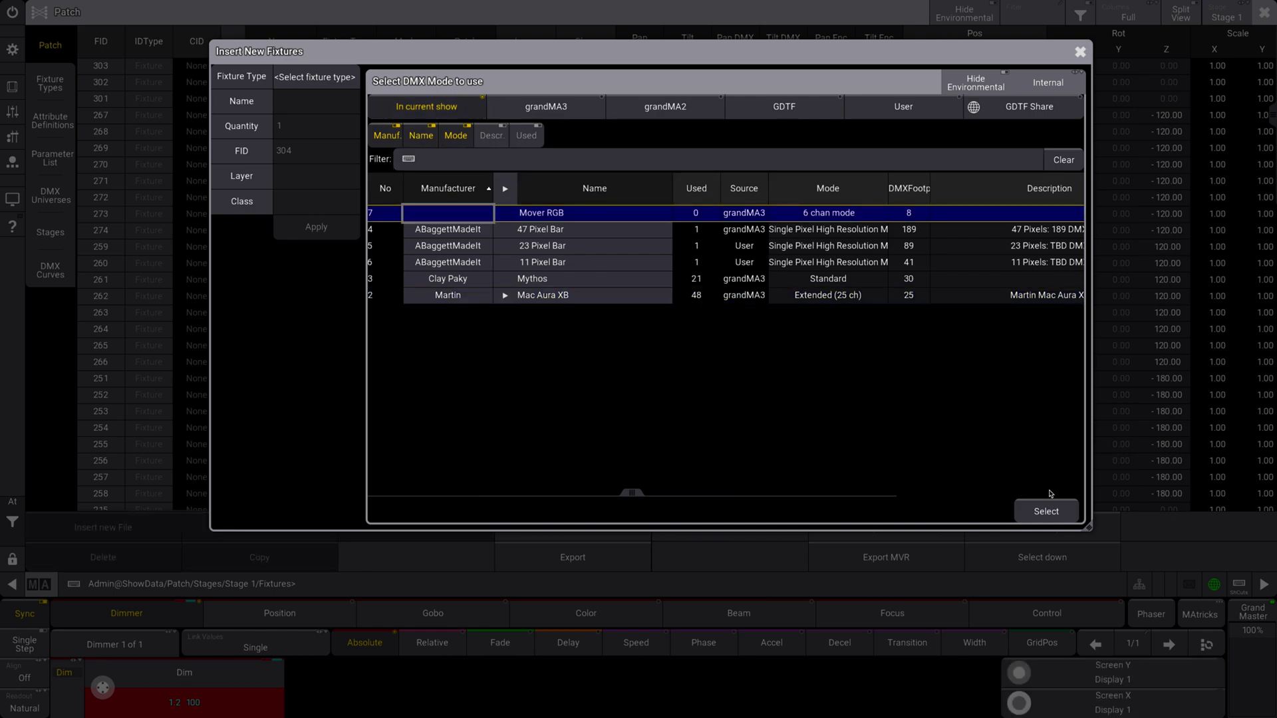
left_click(1048, 512)
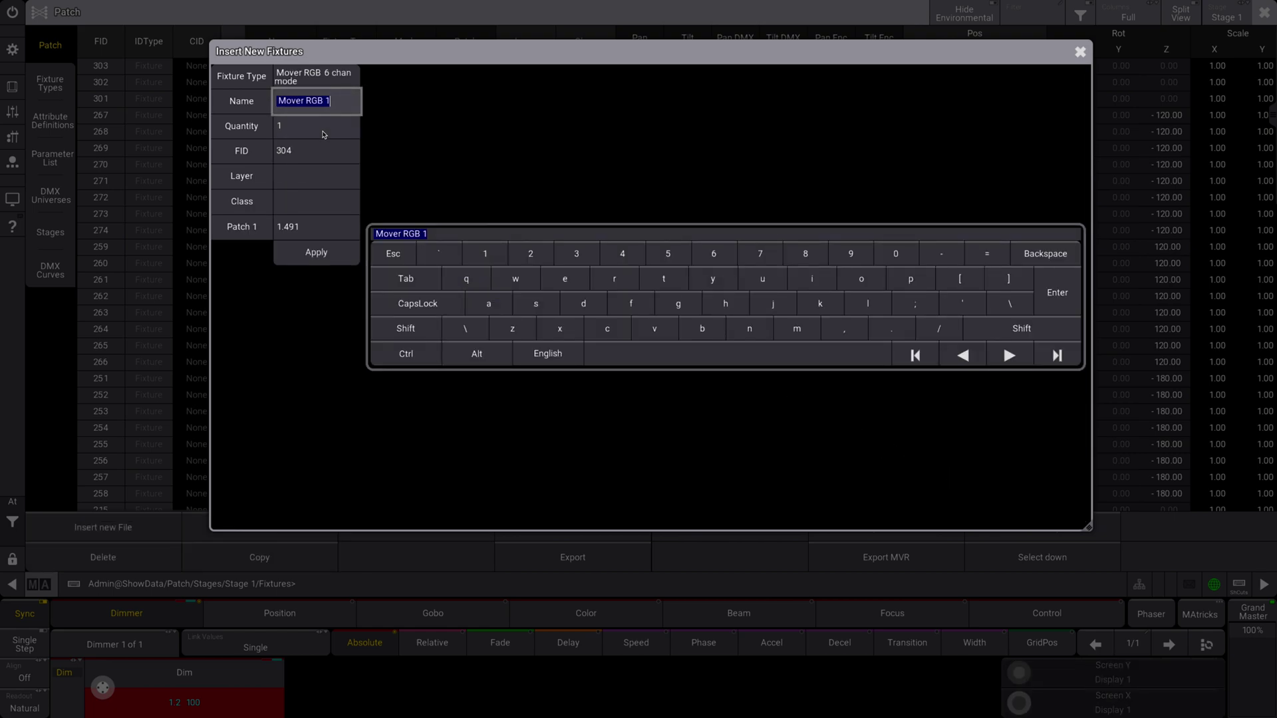
Give it fixture ID 401 at address 1.491, insert it, and save the patch
left_click(323, 130)
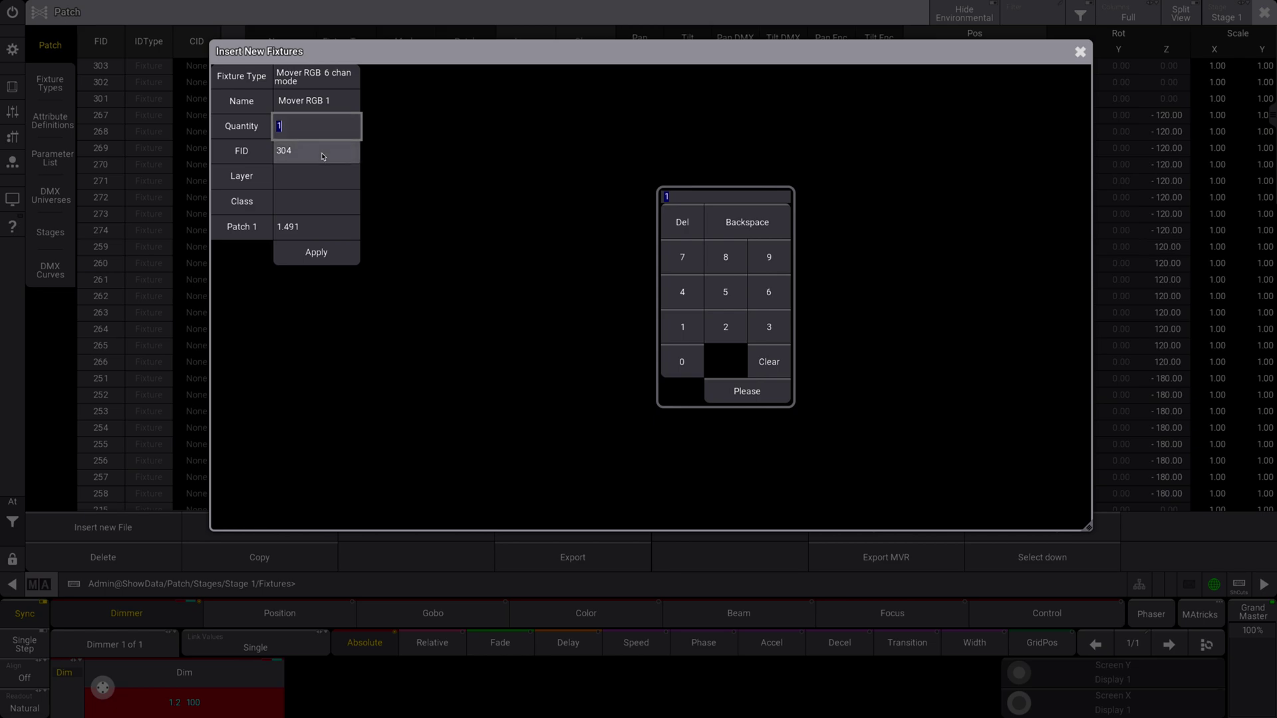
left_click(323, 156)
type("401")
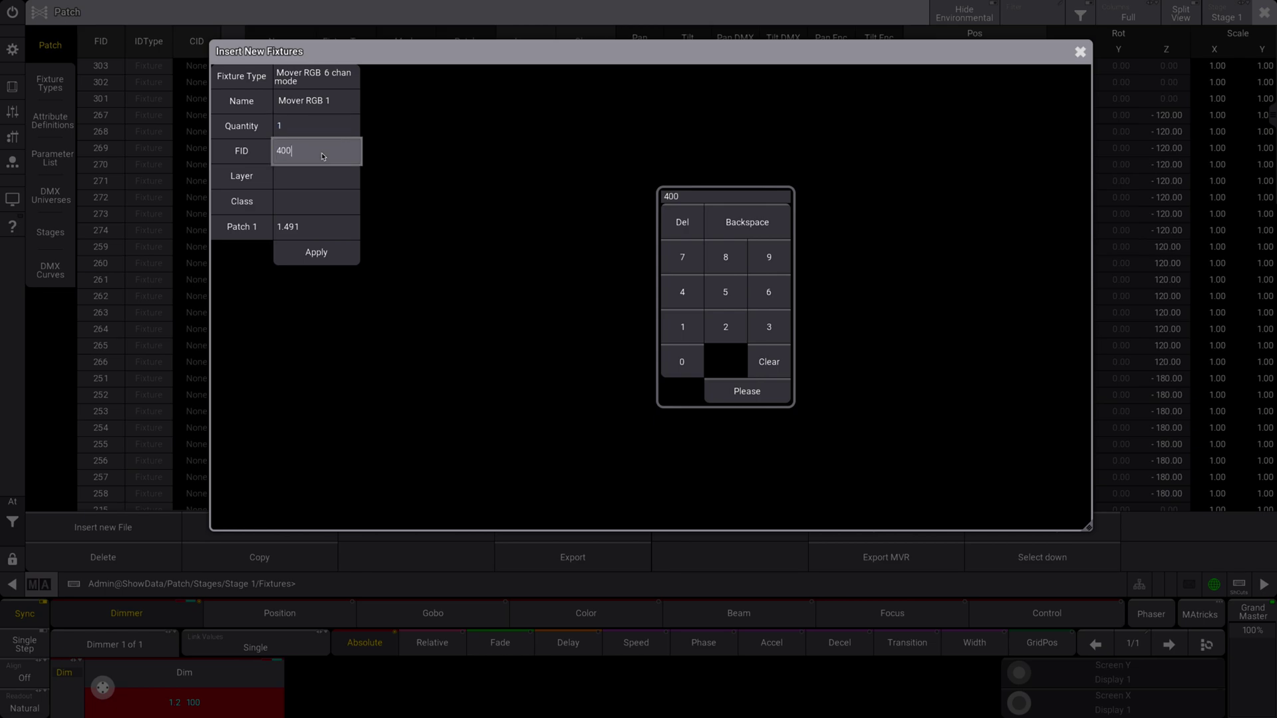
left_click(327, 234)
left_click(327, 252)
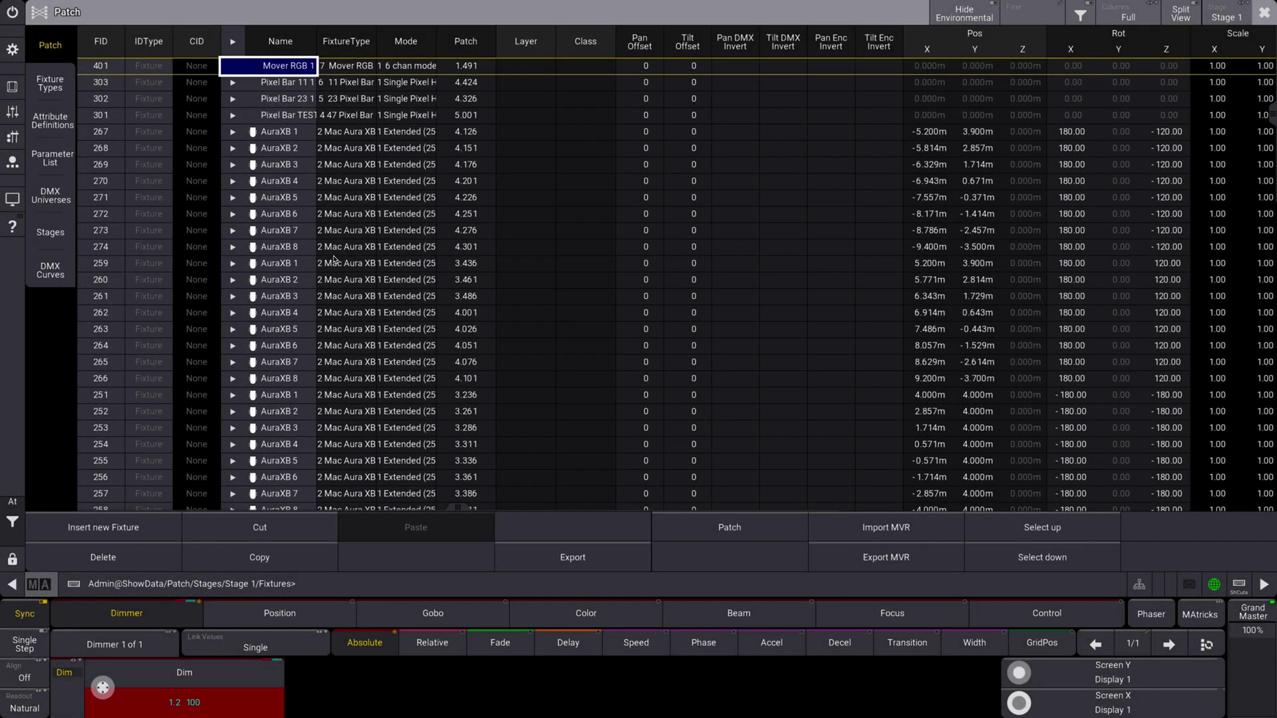
left_click(1265, 13)
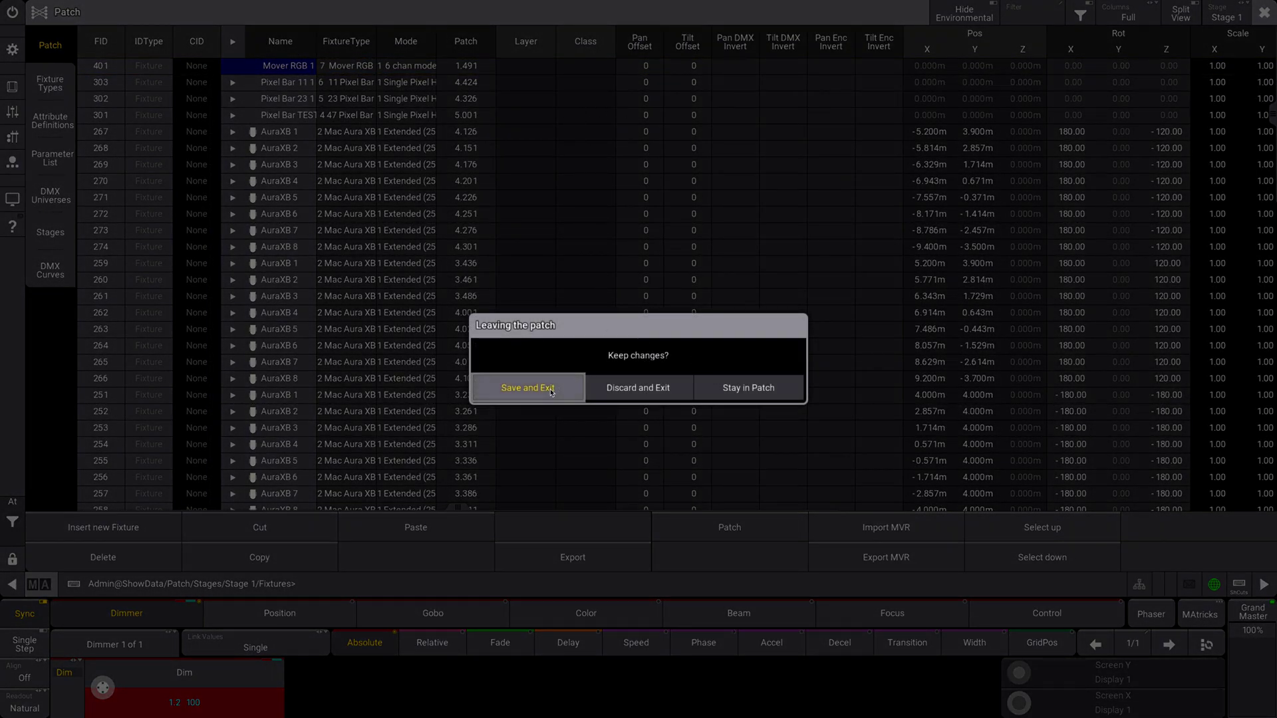
left_click(552, 391)
Select fixture 401 from the command line
left_click(12, 89)
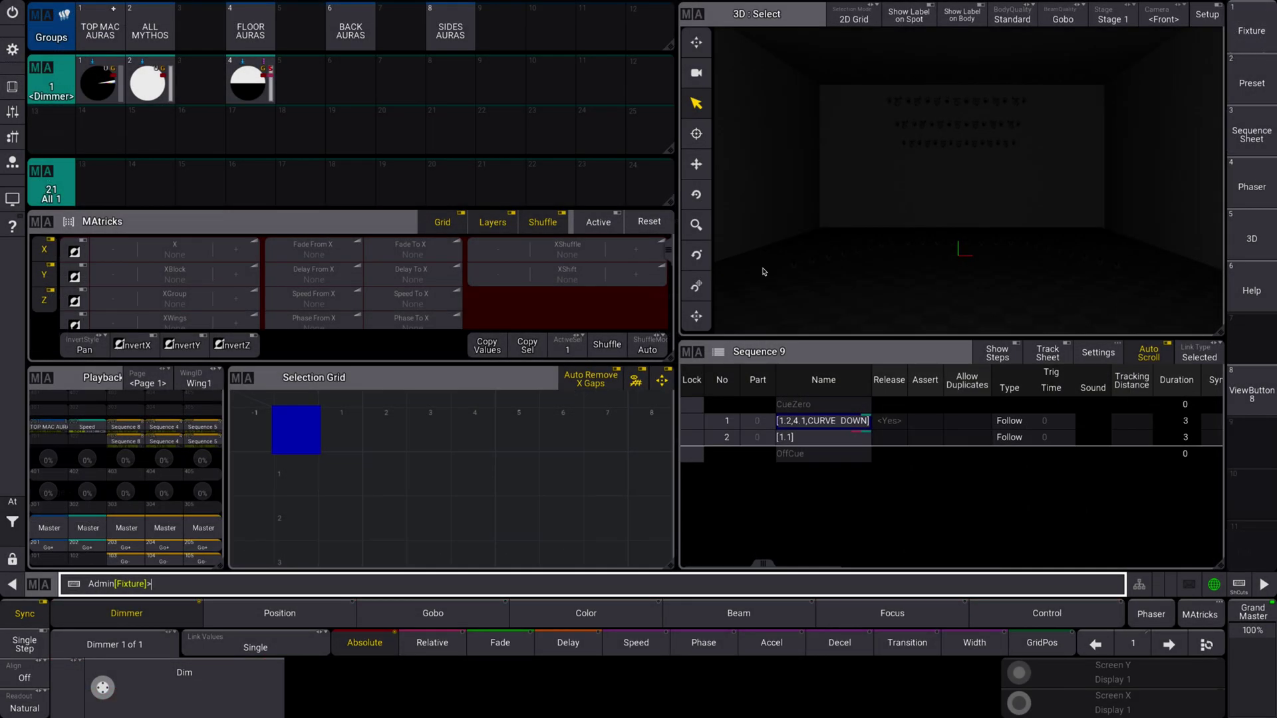
left_click(1265, 12)
key("Return")
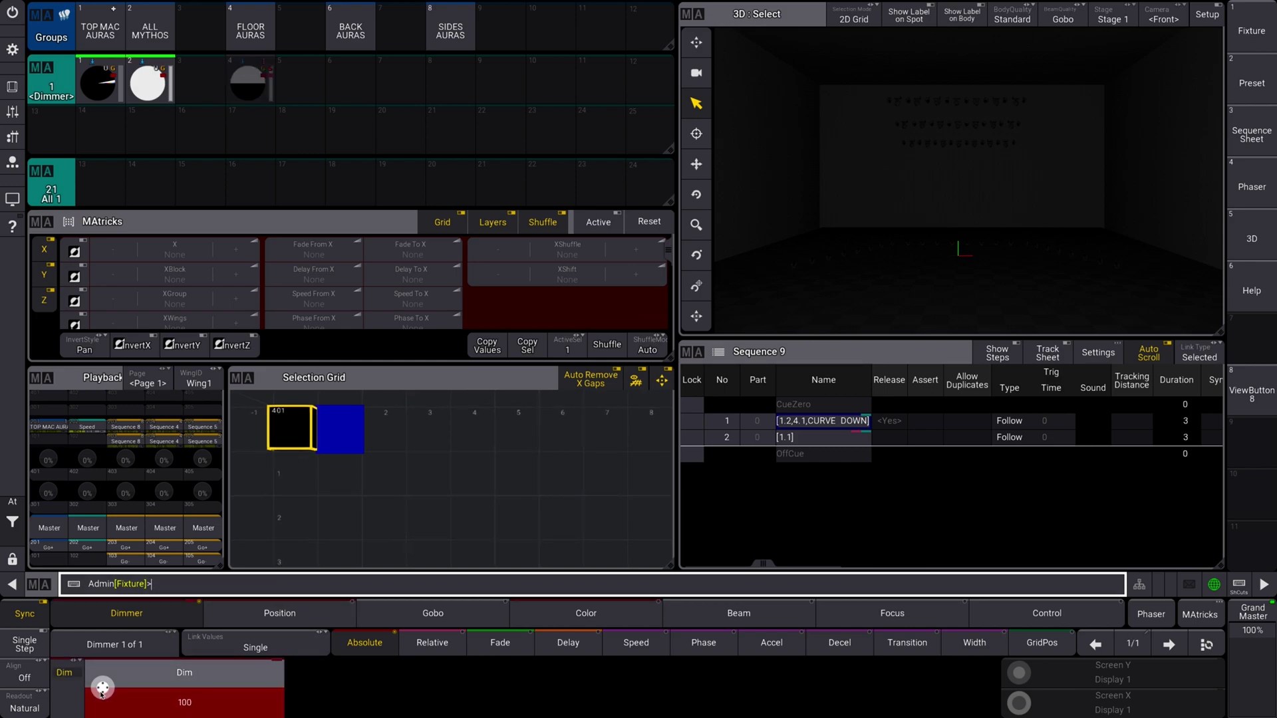
Adjust fixture 401's position with the encoders, reaching Pan -270 and Tilt -24.75
left_click(279, 613)
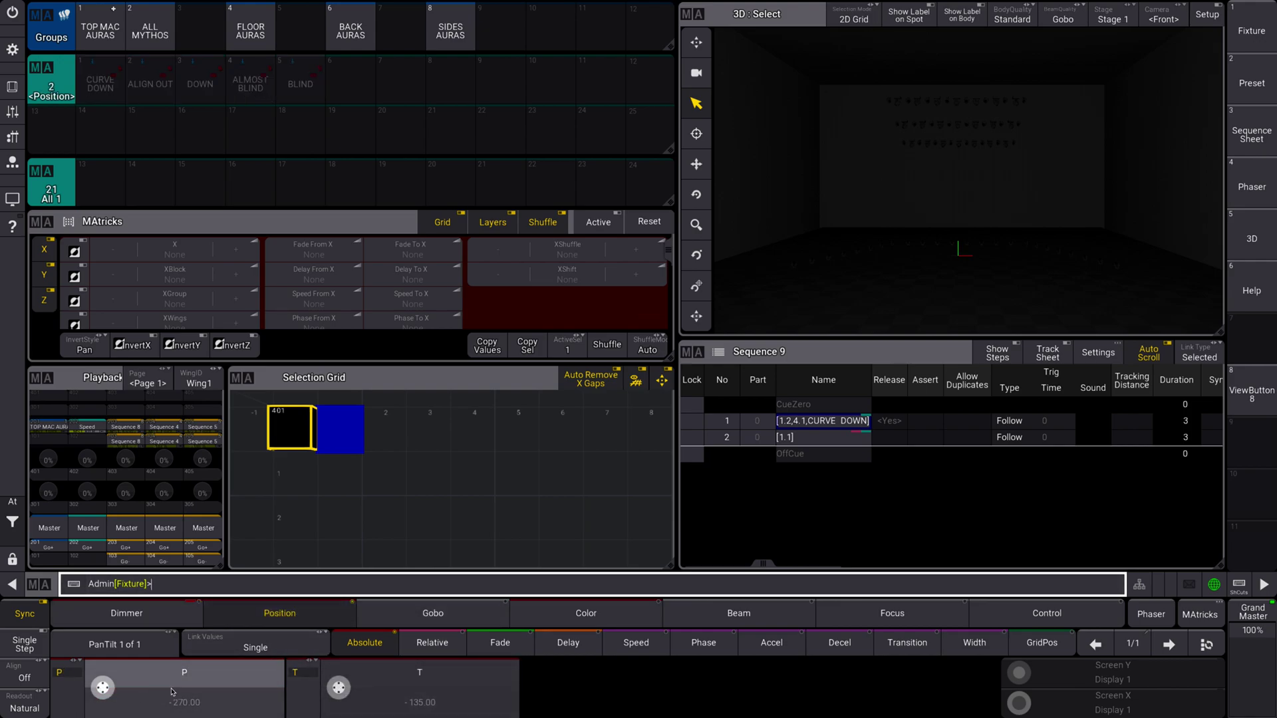
scroll(339, 688, "up", 5)
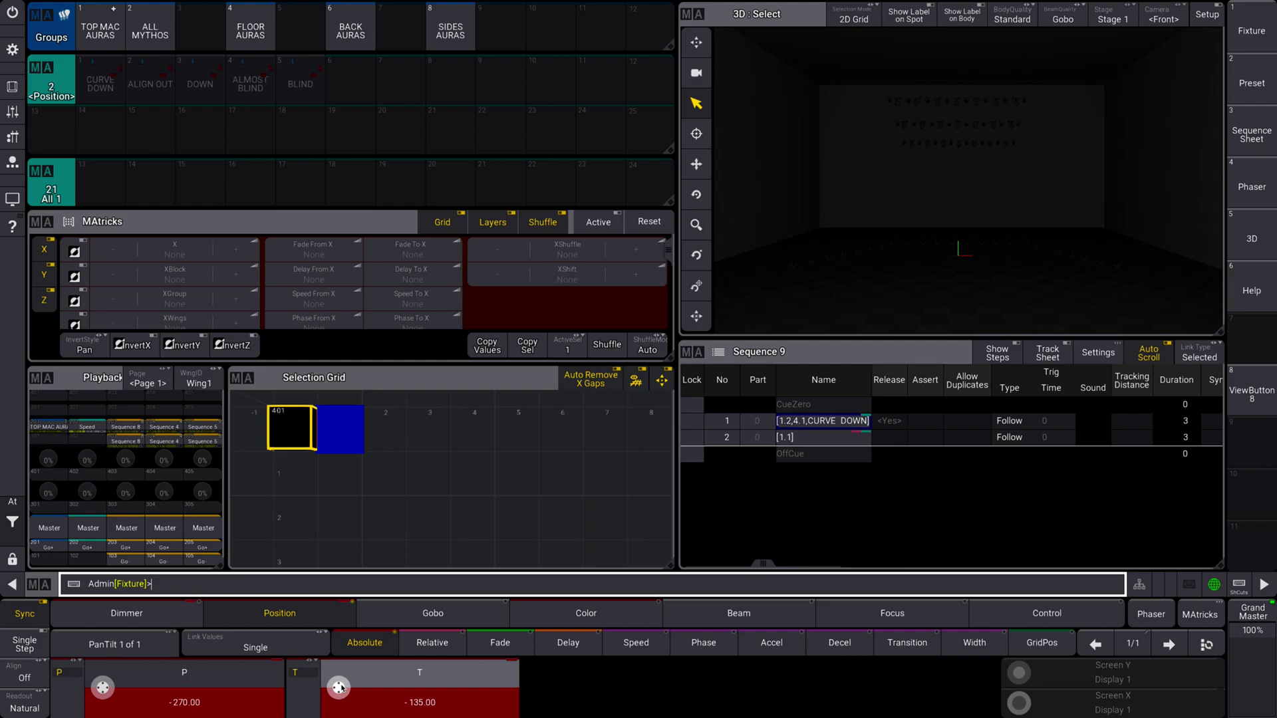
scroll(339, 687, "up", 3)
scroll(340, 689, "up", 1)
scroll(339, 689, "down", 3)
Keep fine-tuning fixture 401's pan and tilt encoders
scroll(315, 621, "up", 1)
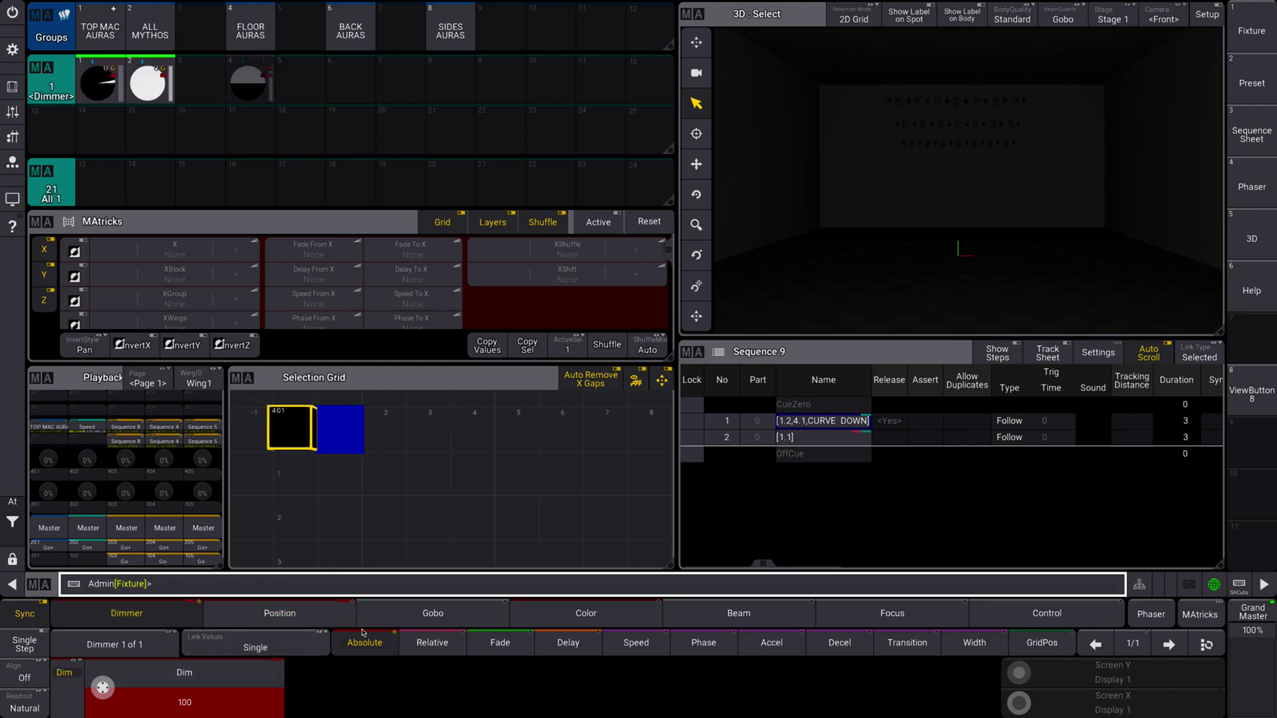
scroll(315, 621, "down", 3)
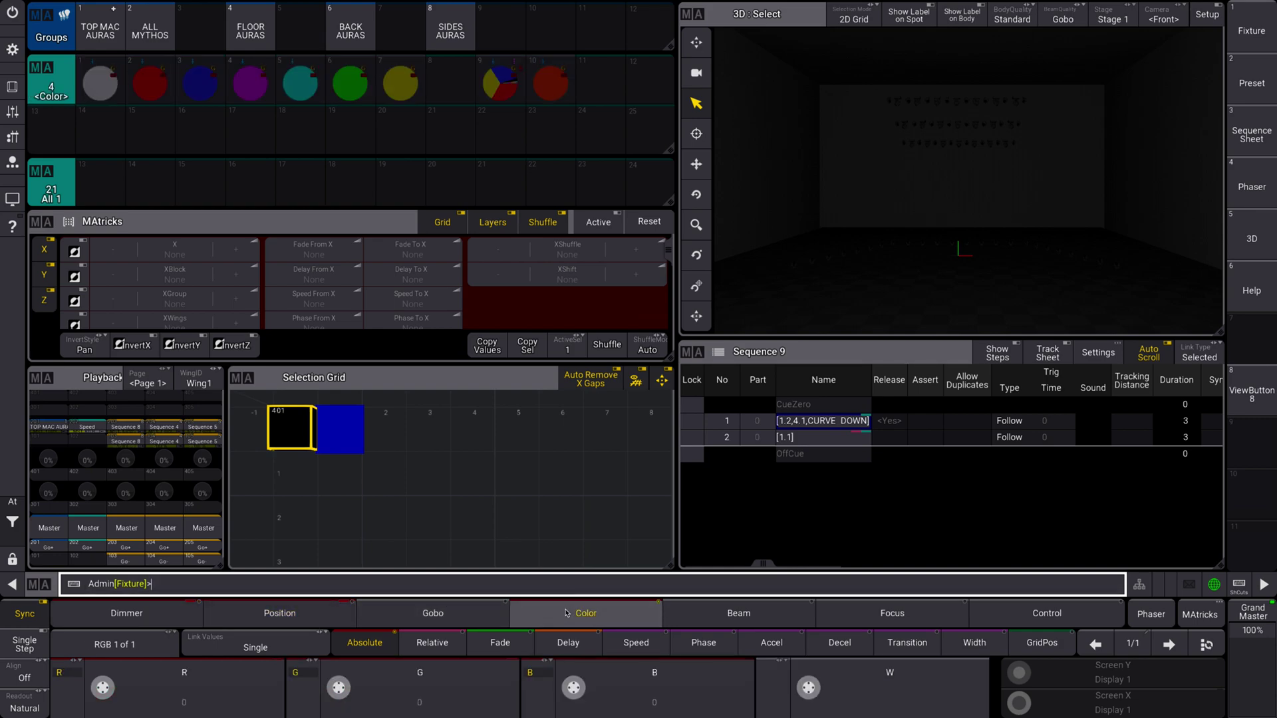
scroll(338, 691, "up", 5)
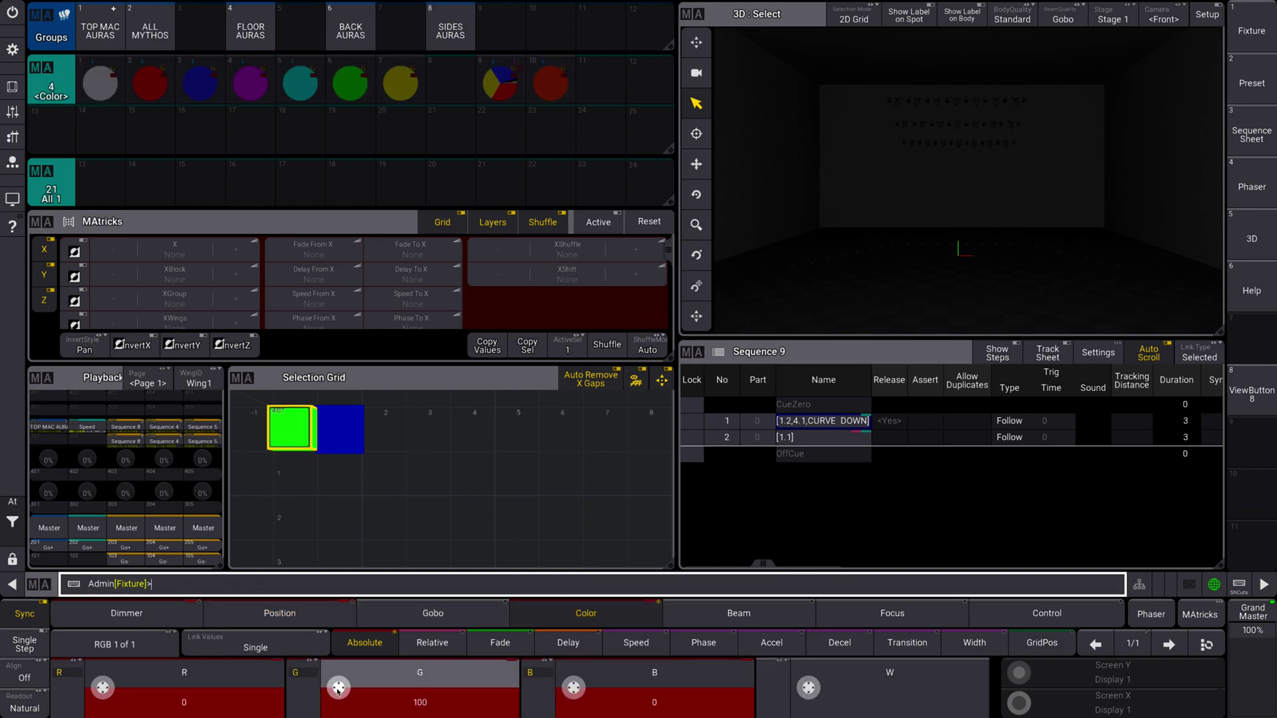
scroll(655, 685, "up", 5)
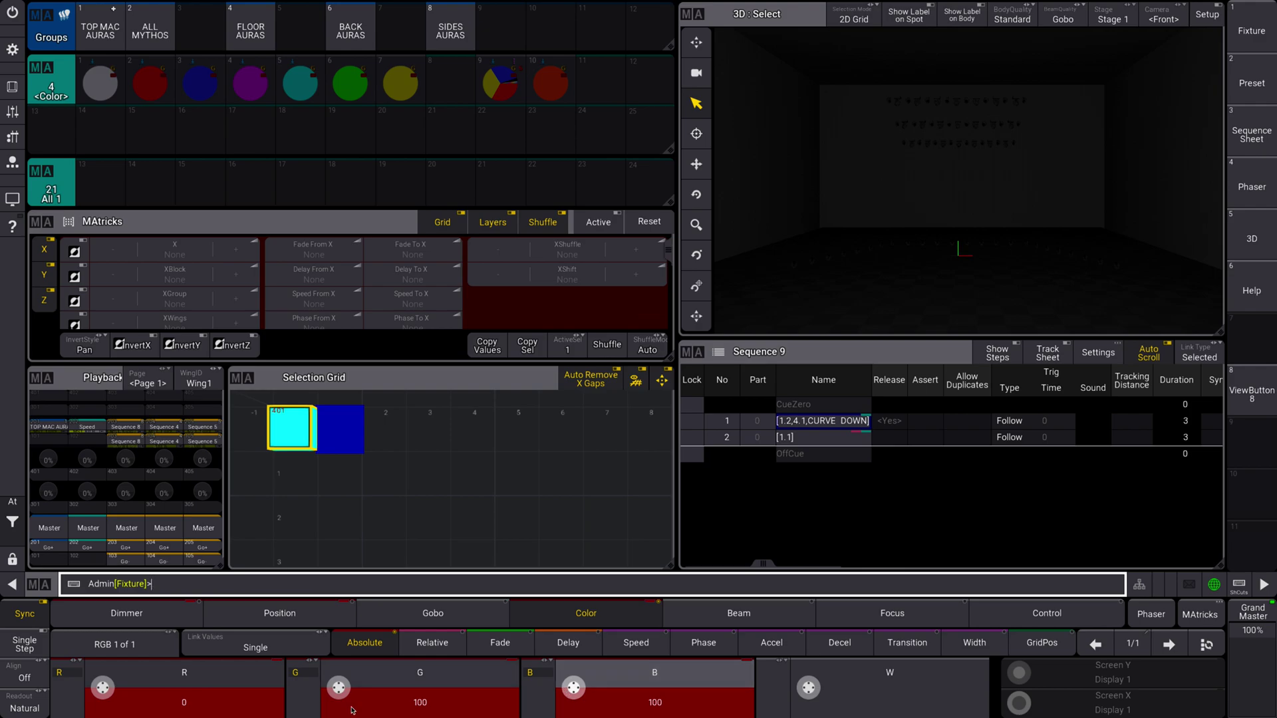
scroll(103, 689, "up", 1)
scroll(100, 689, "up", 5)
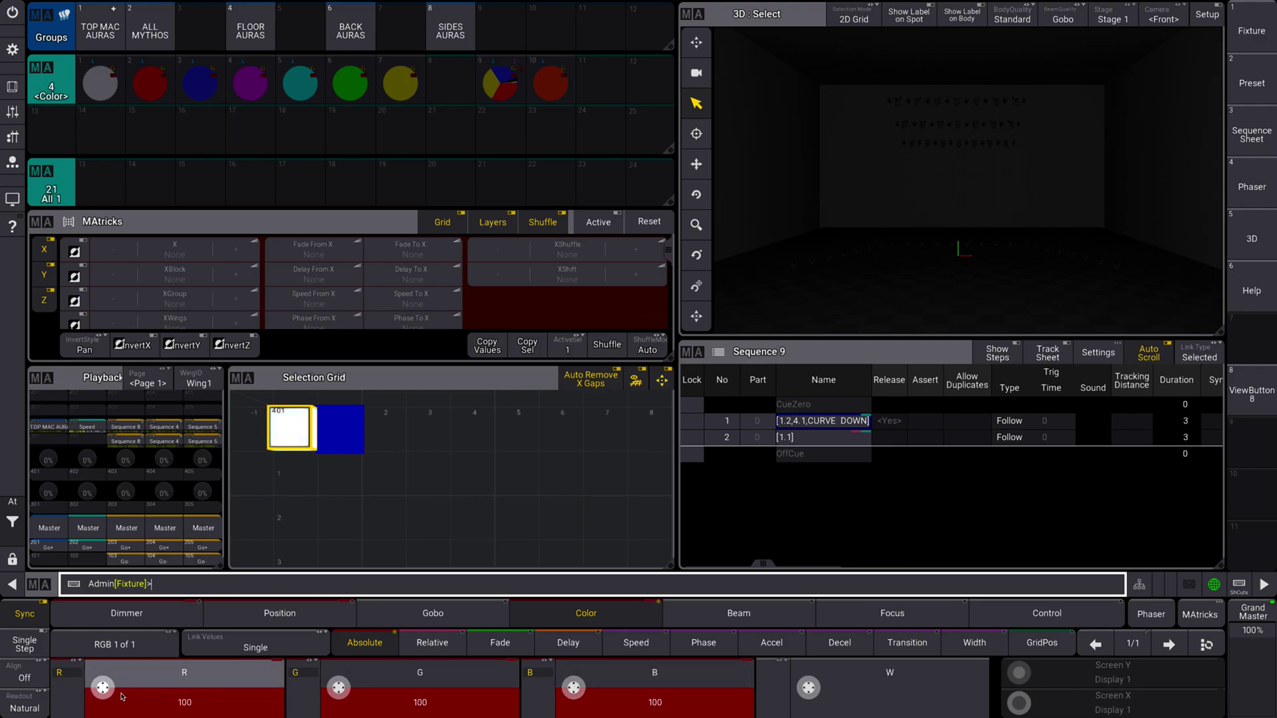
scroll(122, 696, "down", 5)
scroll(339, 691, "down", 5)
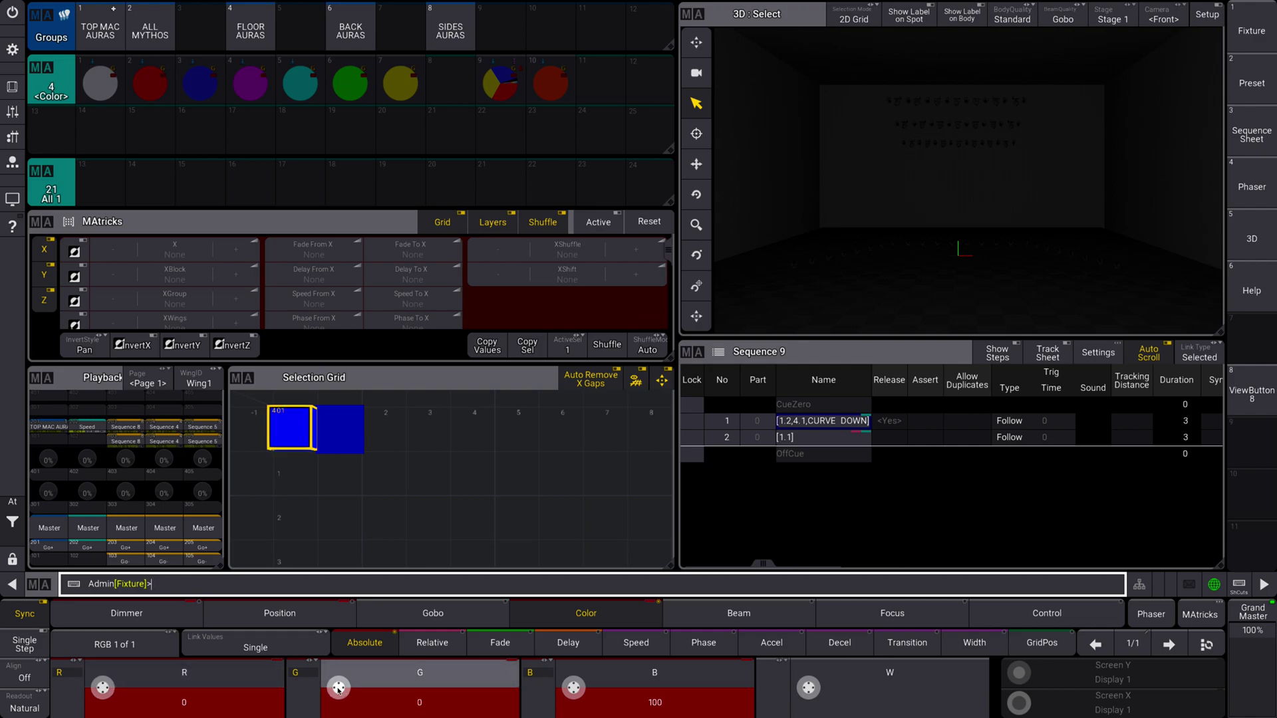
scroll(598, 692, "down", 5)
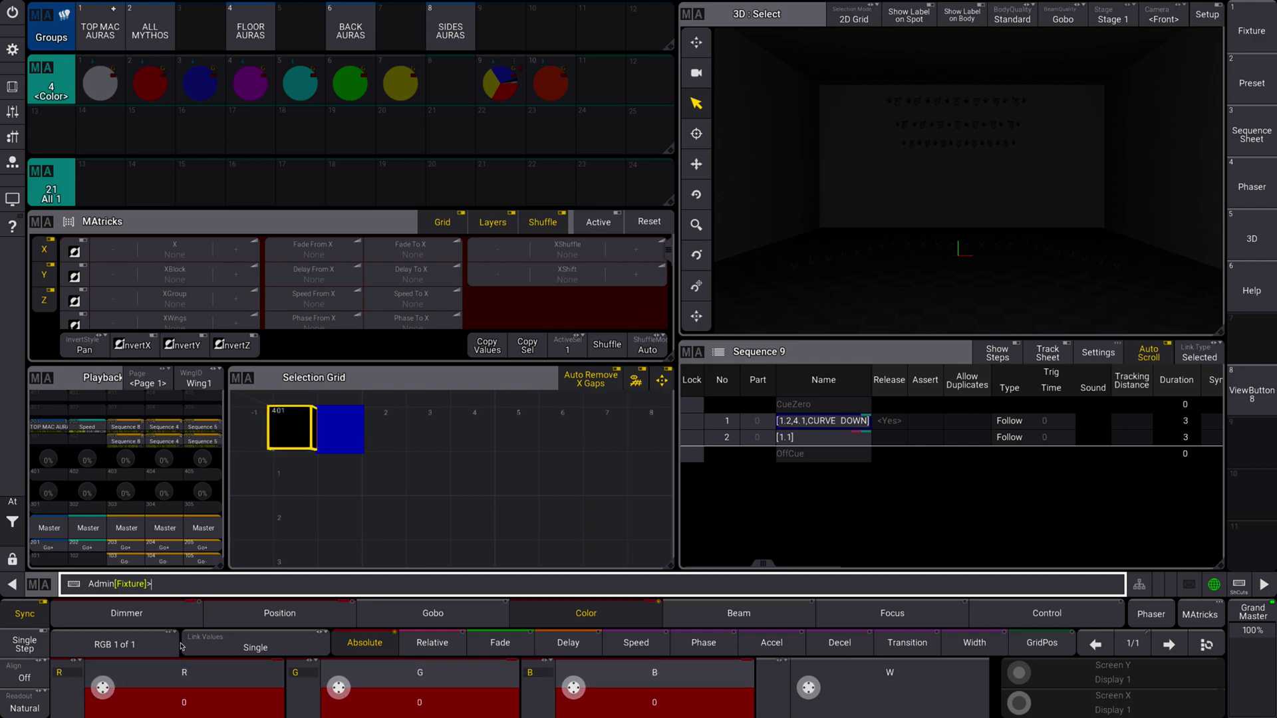
Set fixture 401's dimmer to 100
left_click(142, 616)
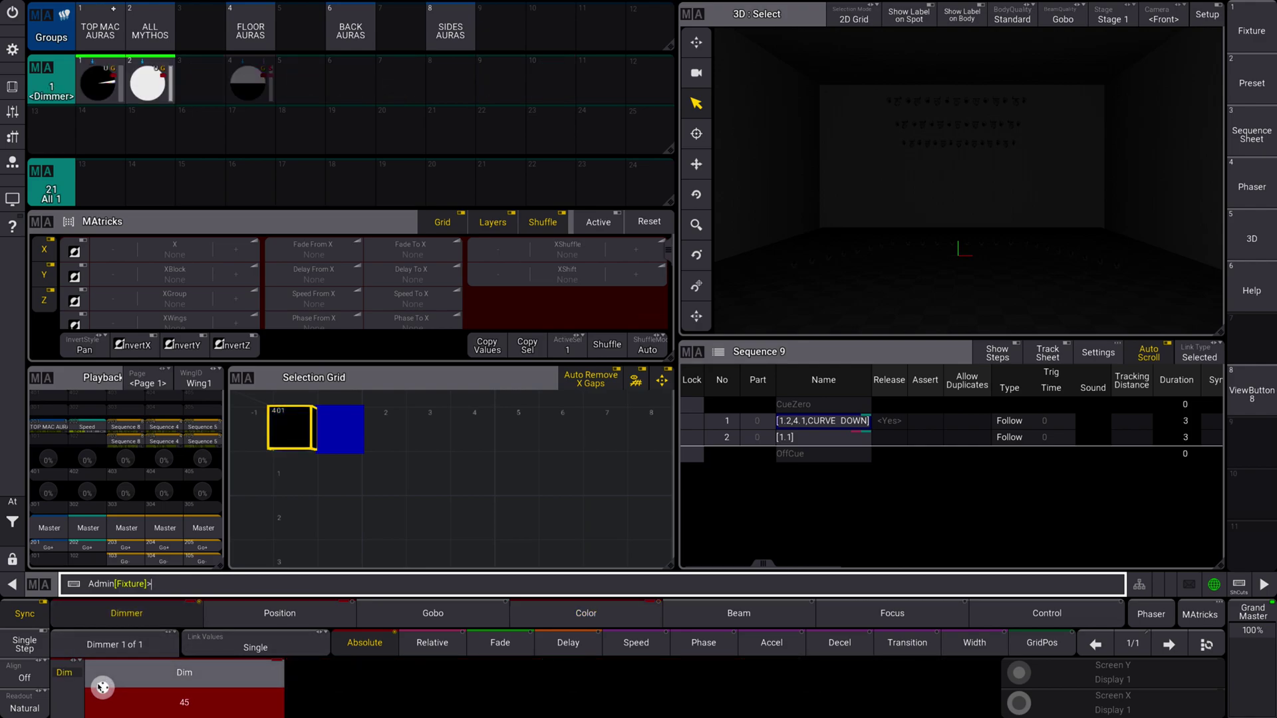
scroll(318, 483, "up", 3)
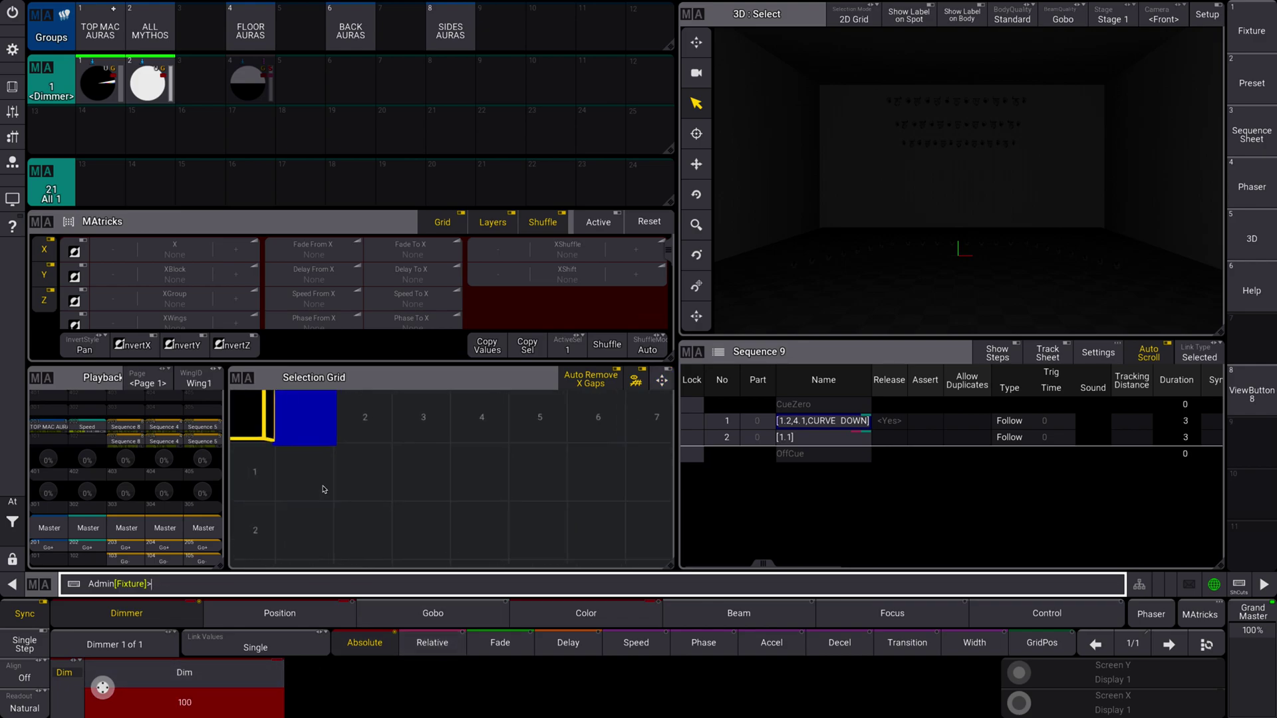
scroll(319, 483, "down", 2)
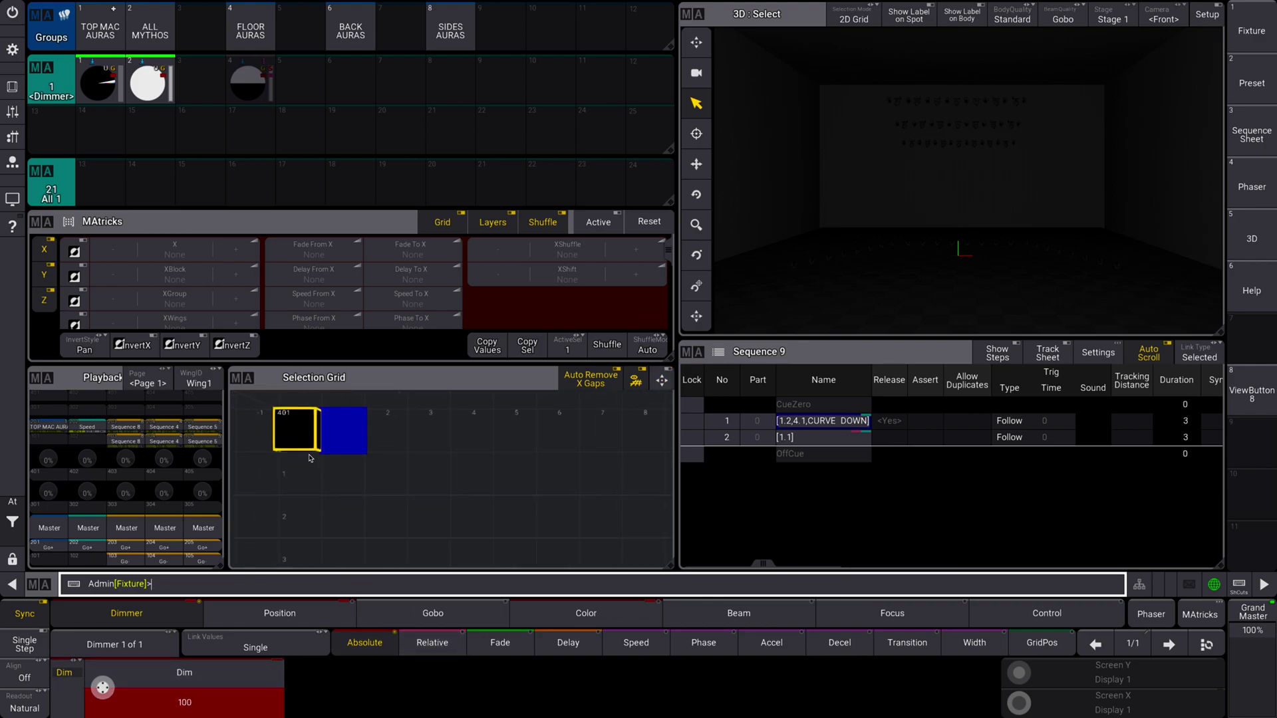
Raise red, green and blue to 100 so fixture 401 shows white
left_click(598, 613)
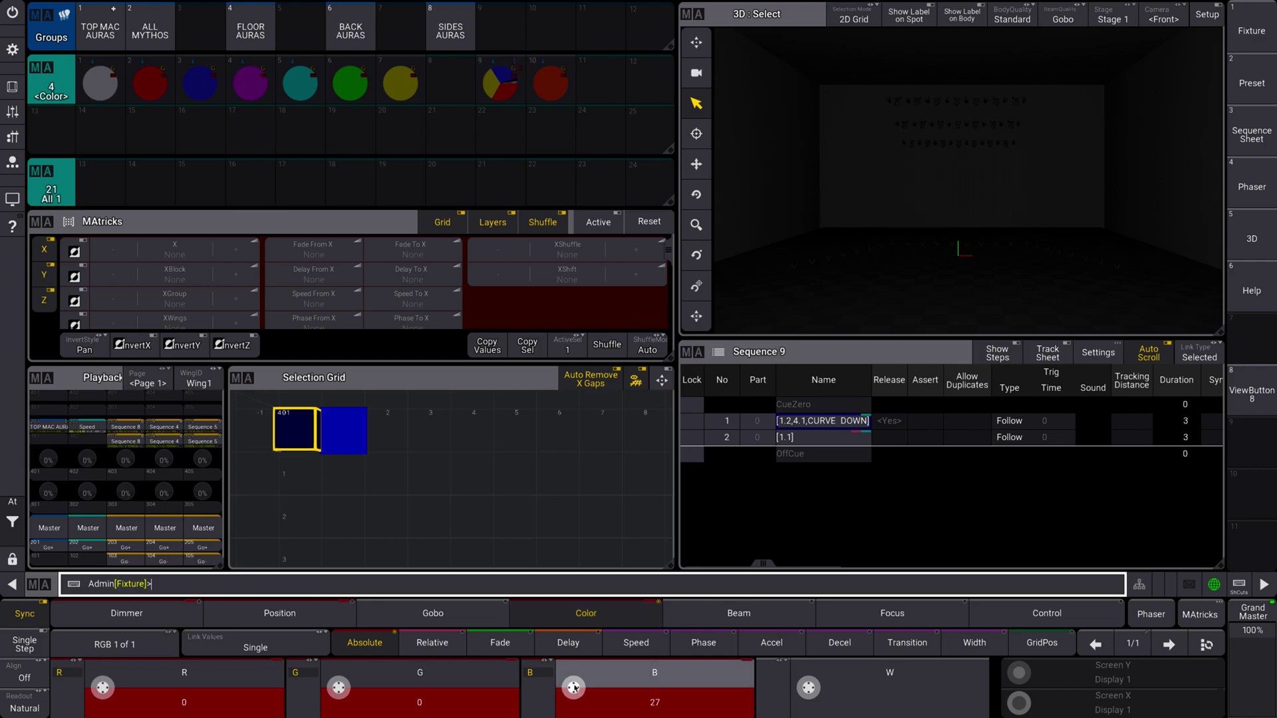
scroll(574, 688, "up", 5)
scroll(338, 687, "up", 5)
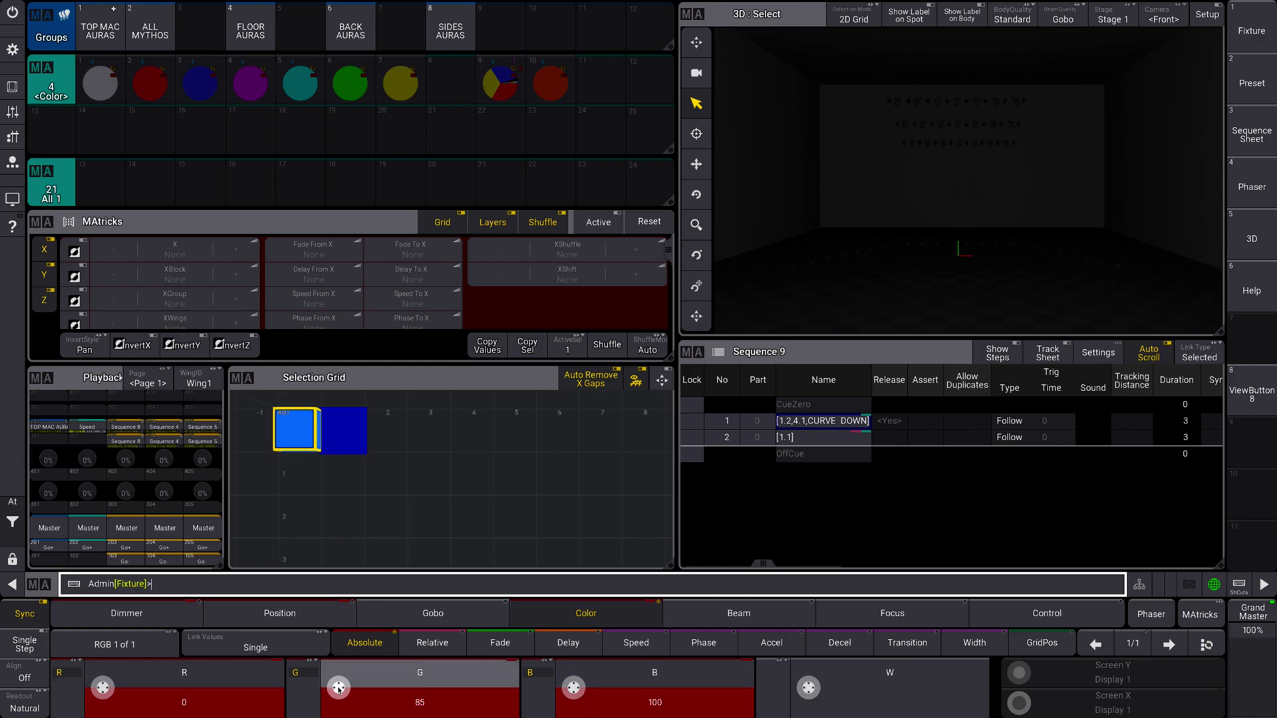
scroll(107, 689, "up", 5)
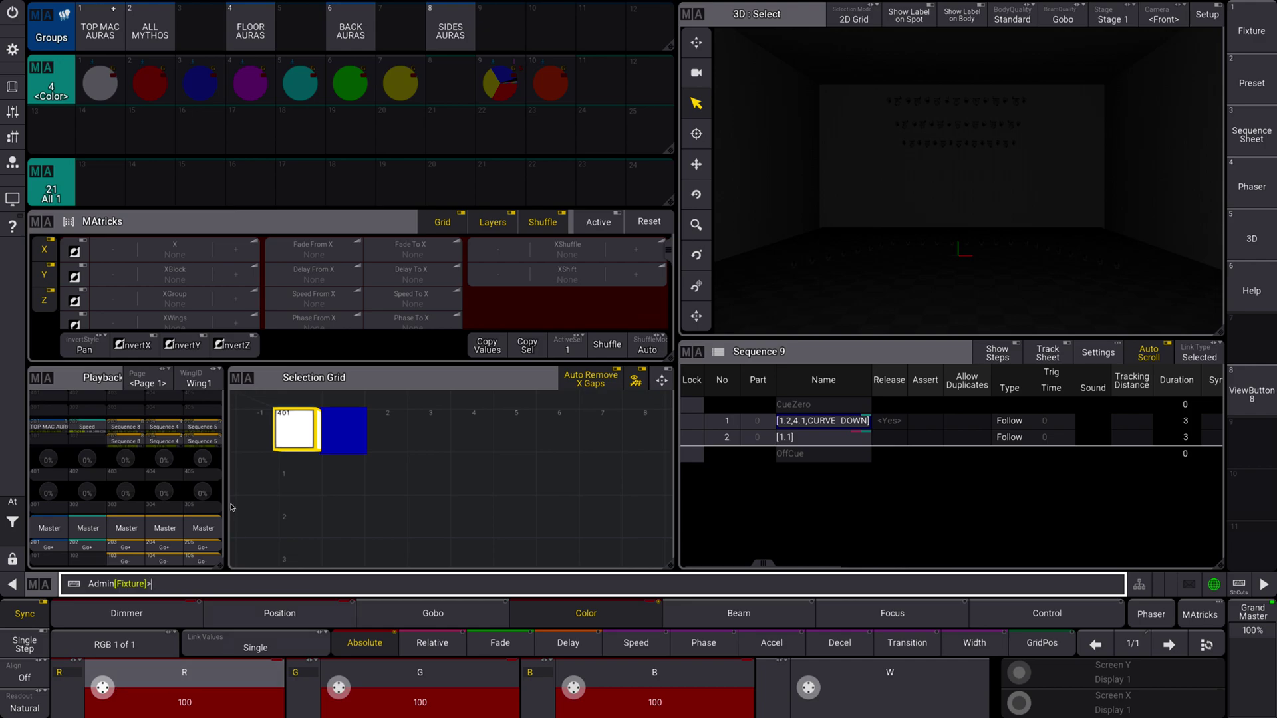
left_click(12, 49)
Reopen the Mover RGB fixture type for editing, expanding 6 chan mode and channel 4
left_click(497, 305)
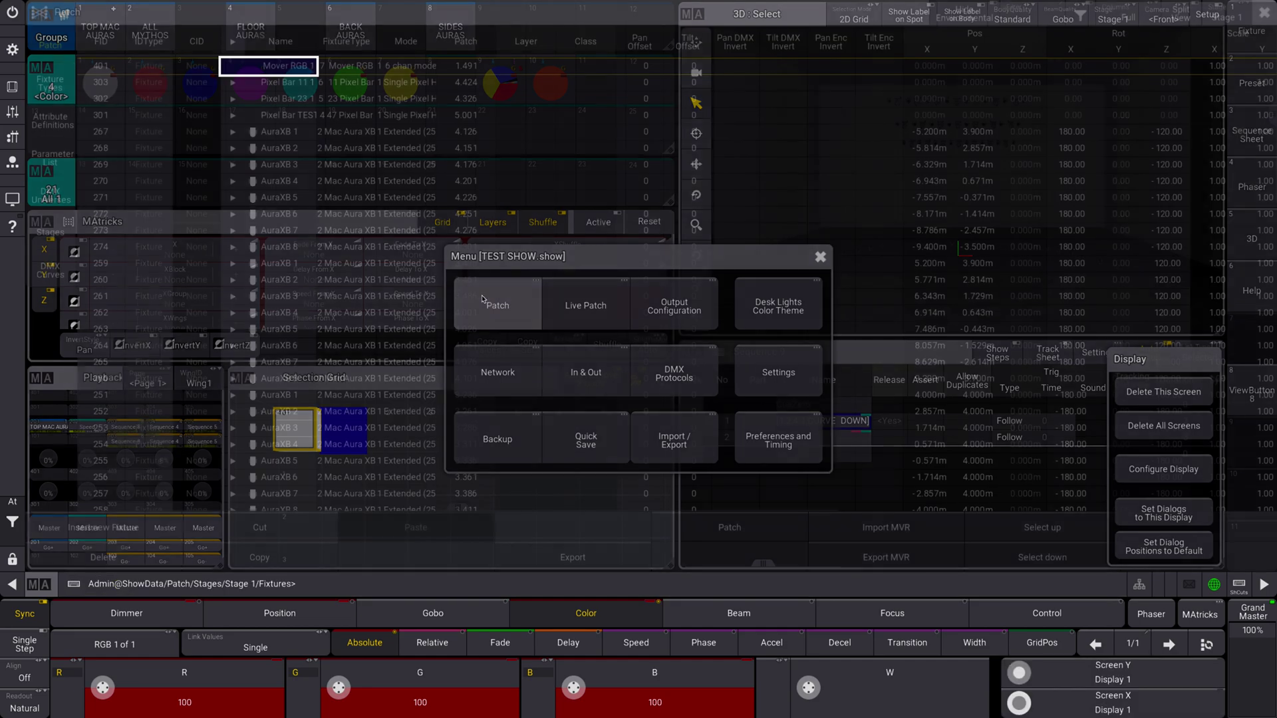
left_click(50, 83)
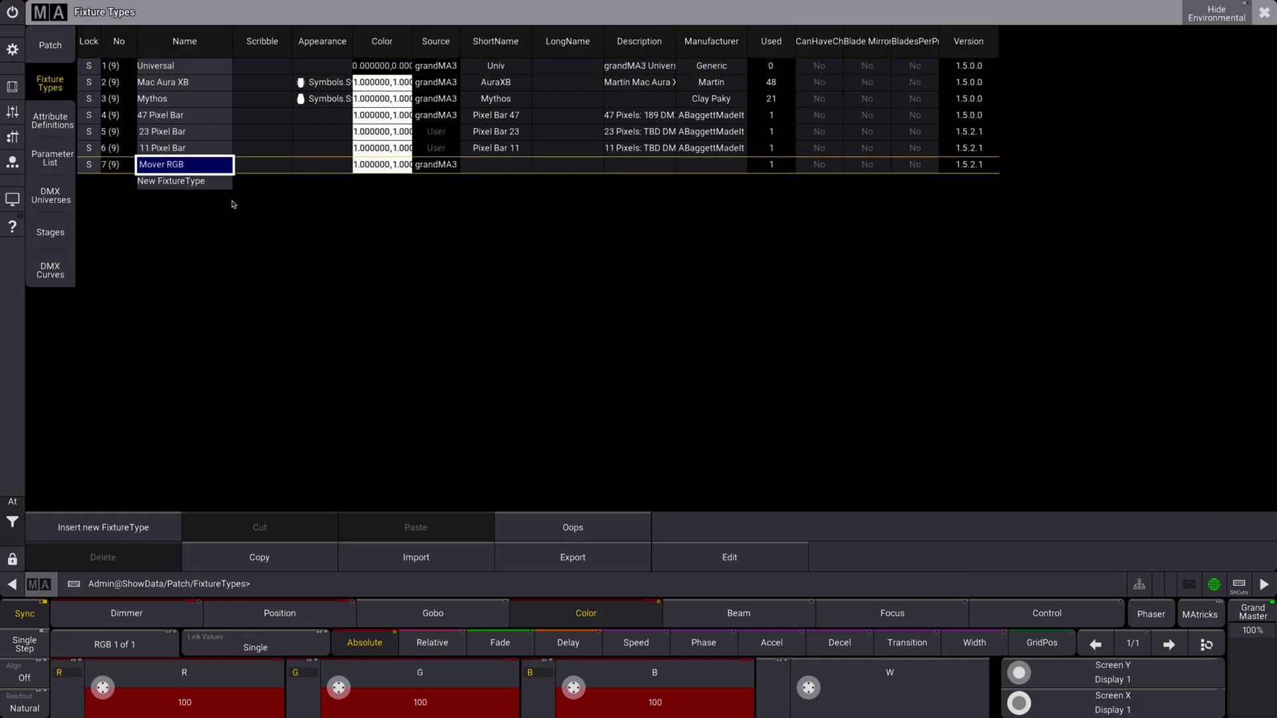
left_click(765, 557)
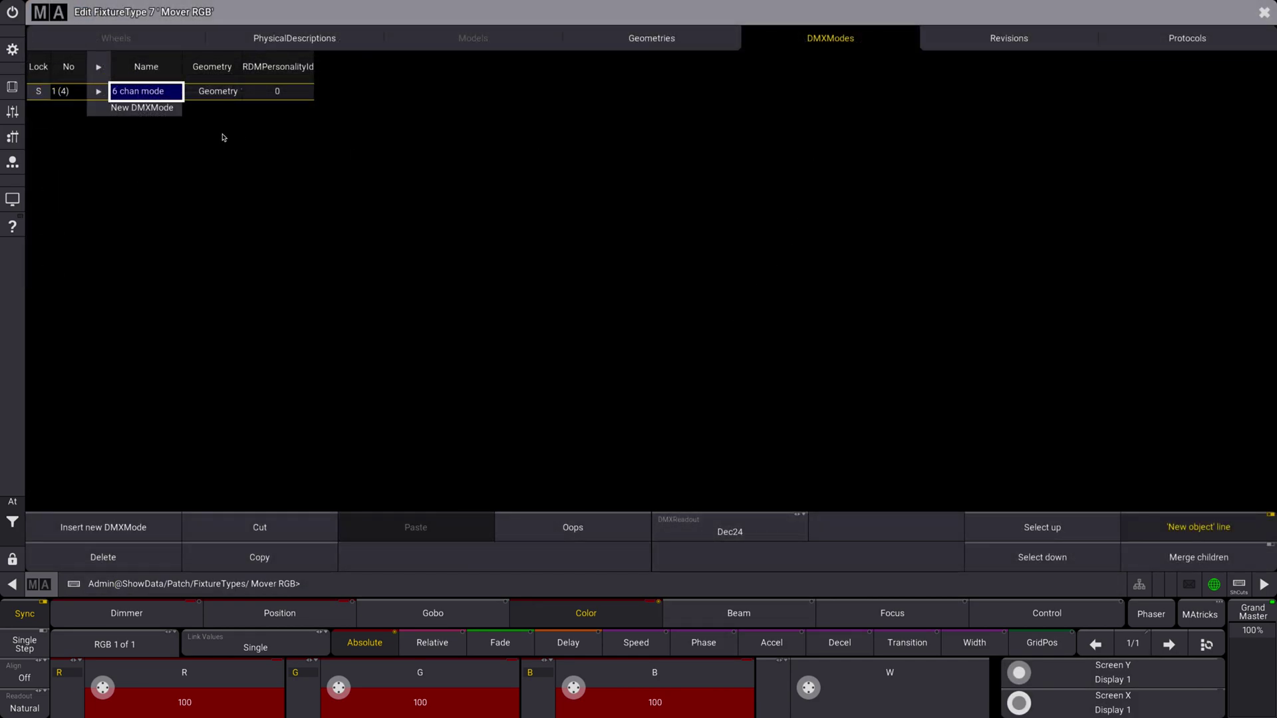
left_click(99, 91)
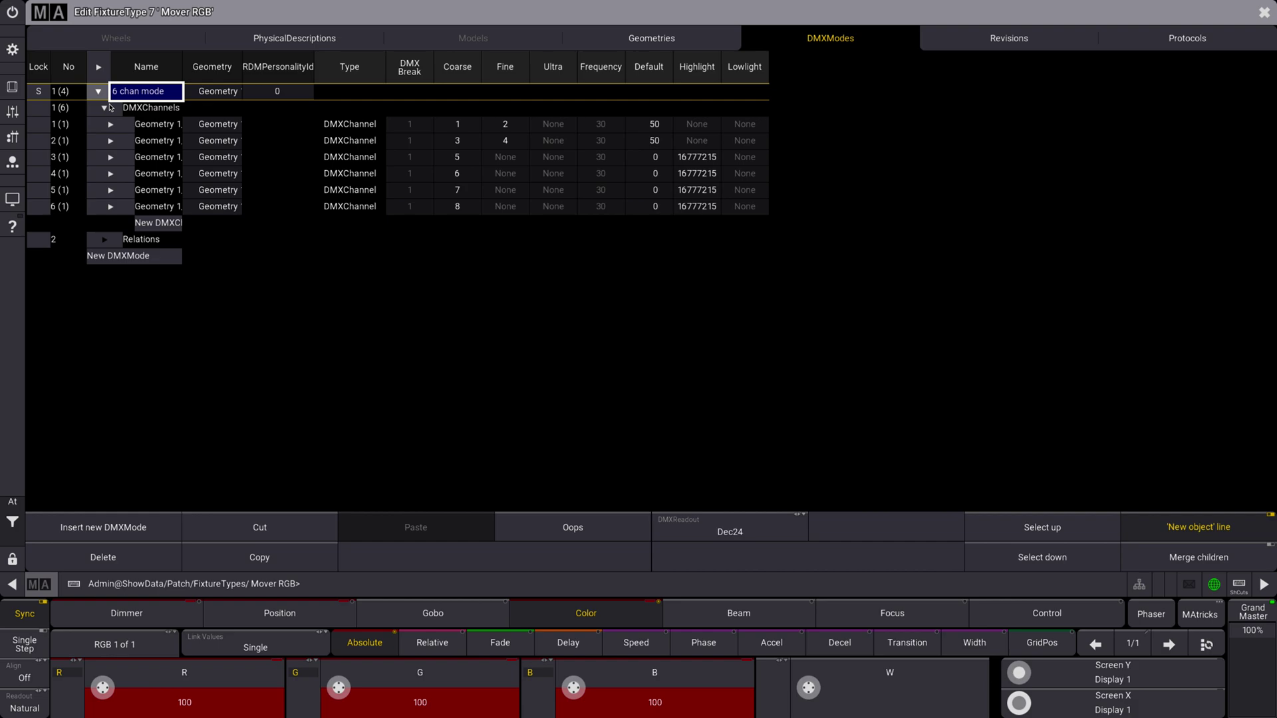
left_click(119, 175)
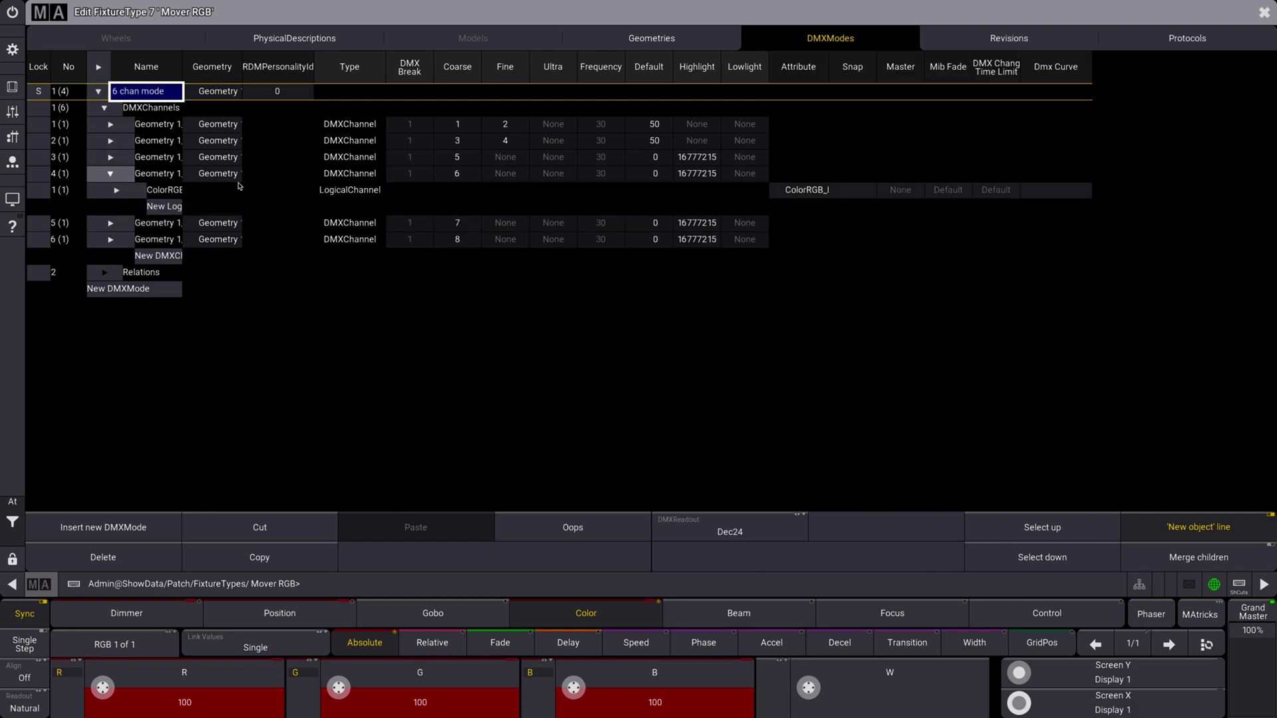
Set channel 4's default value to 100 percent
left_click(655, 174)
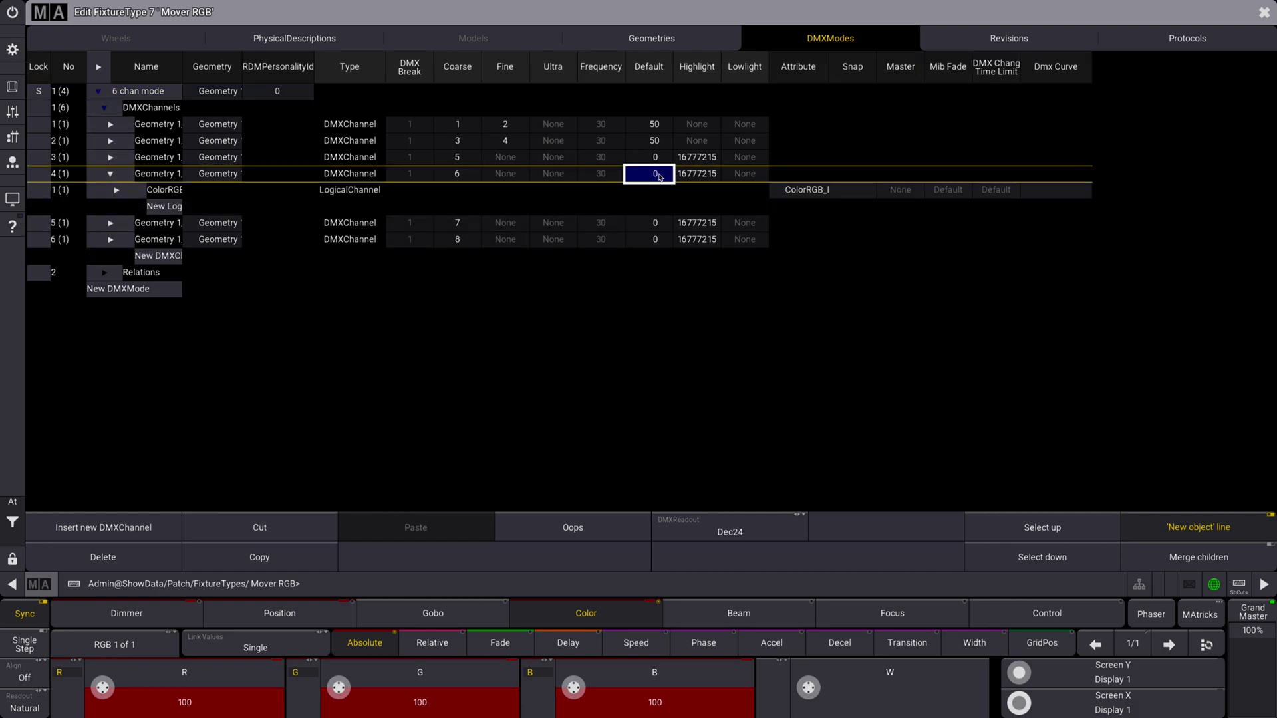
left_click(656, 173)
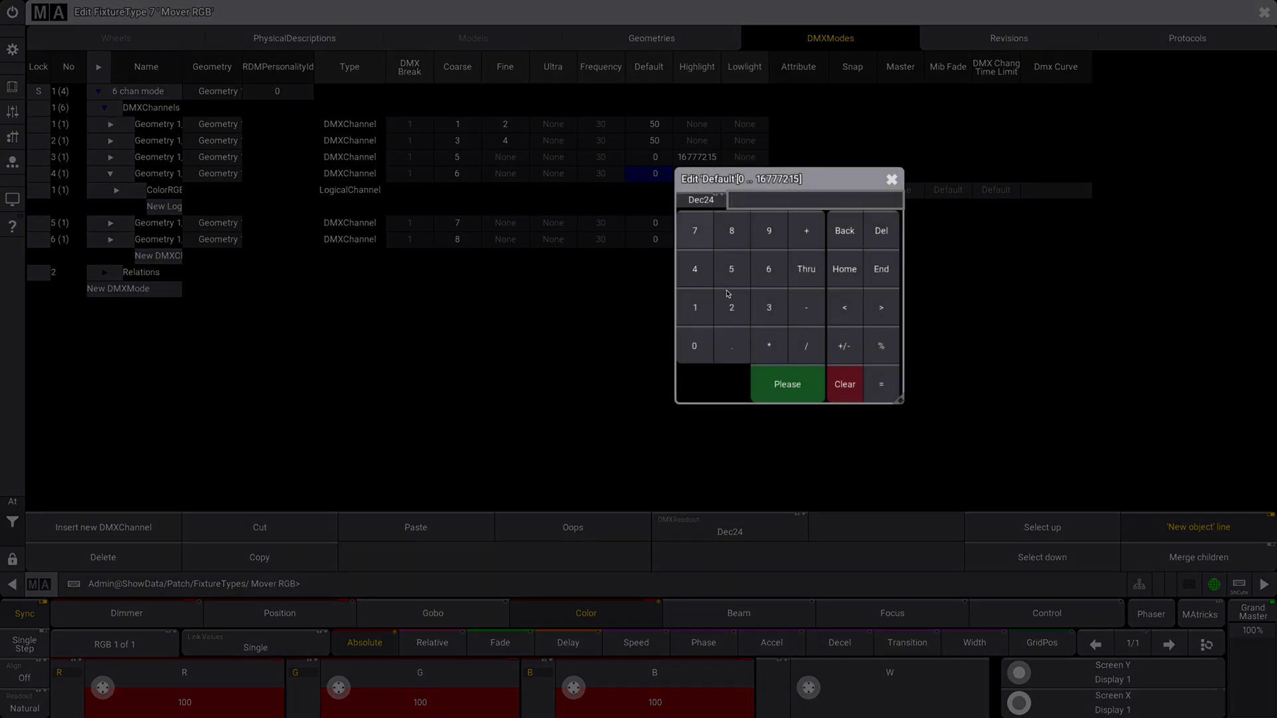
left_click(701, 200)
left_click(694, 307)
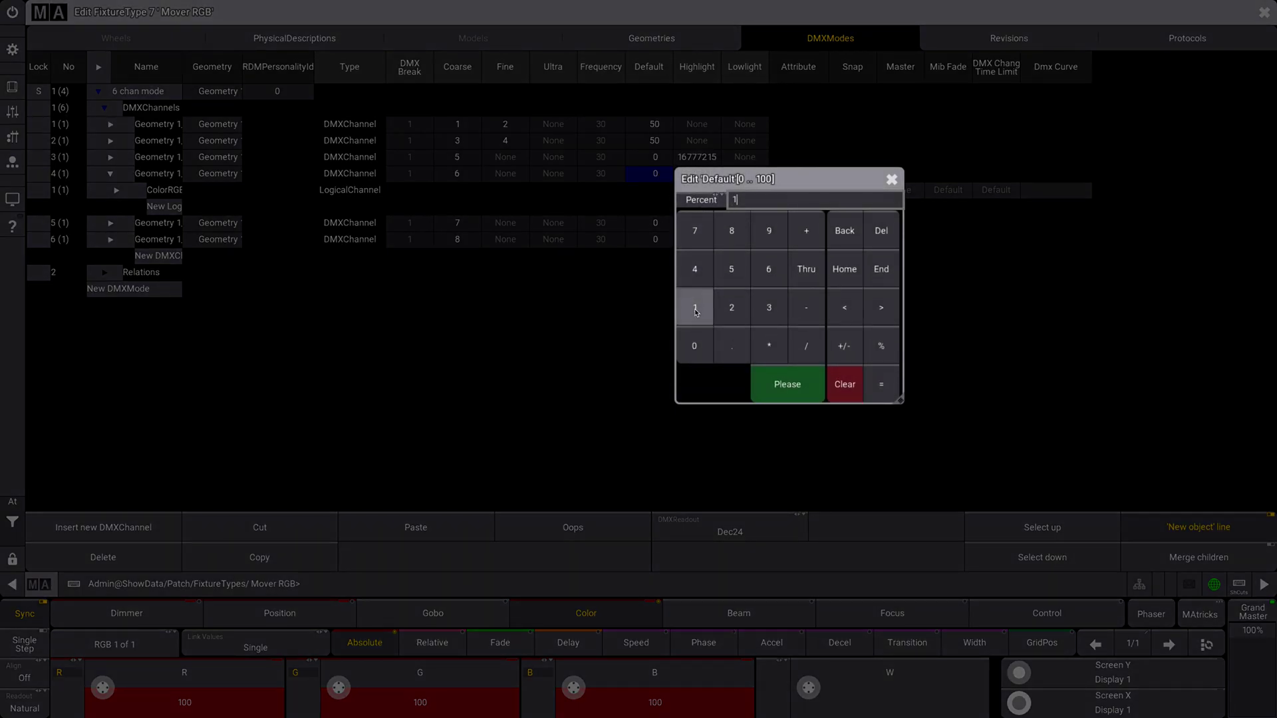
left_click(694, 346)
left_click(695, 346)
left_click(756, 376)
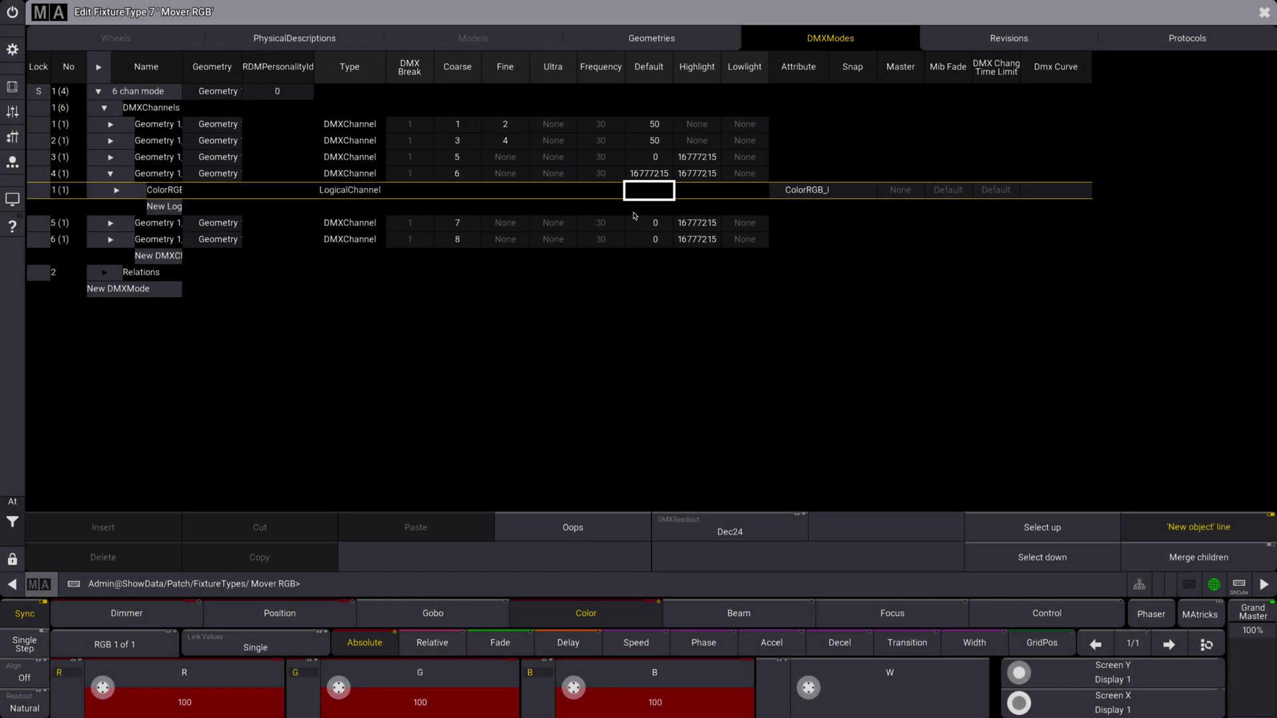
Set channel 5's default value to 100 percent
left_click(656, 225)
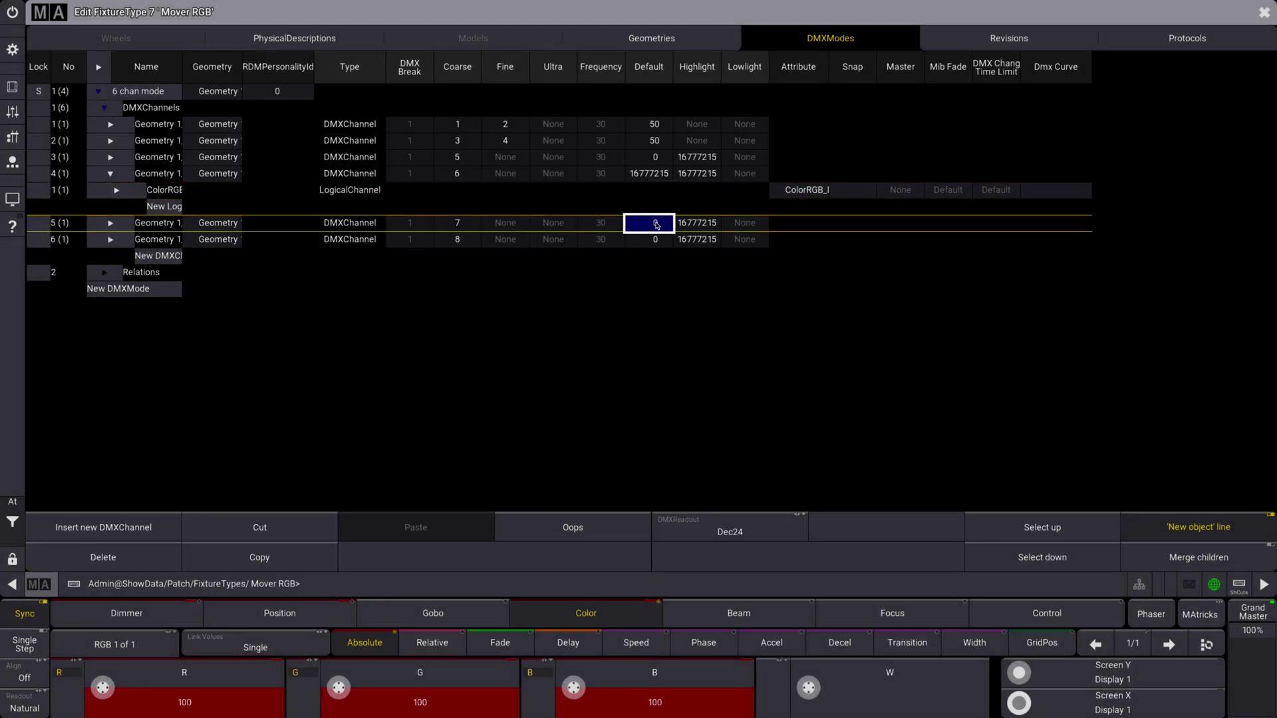
left_click(656, 225)
left_click(701, 248)
left_click(702, 250)
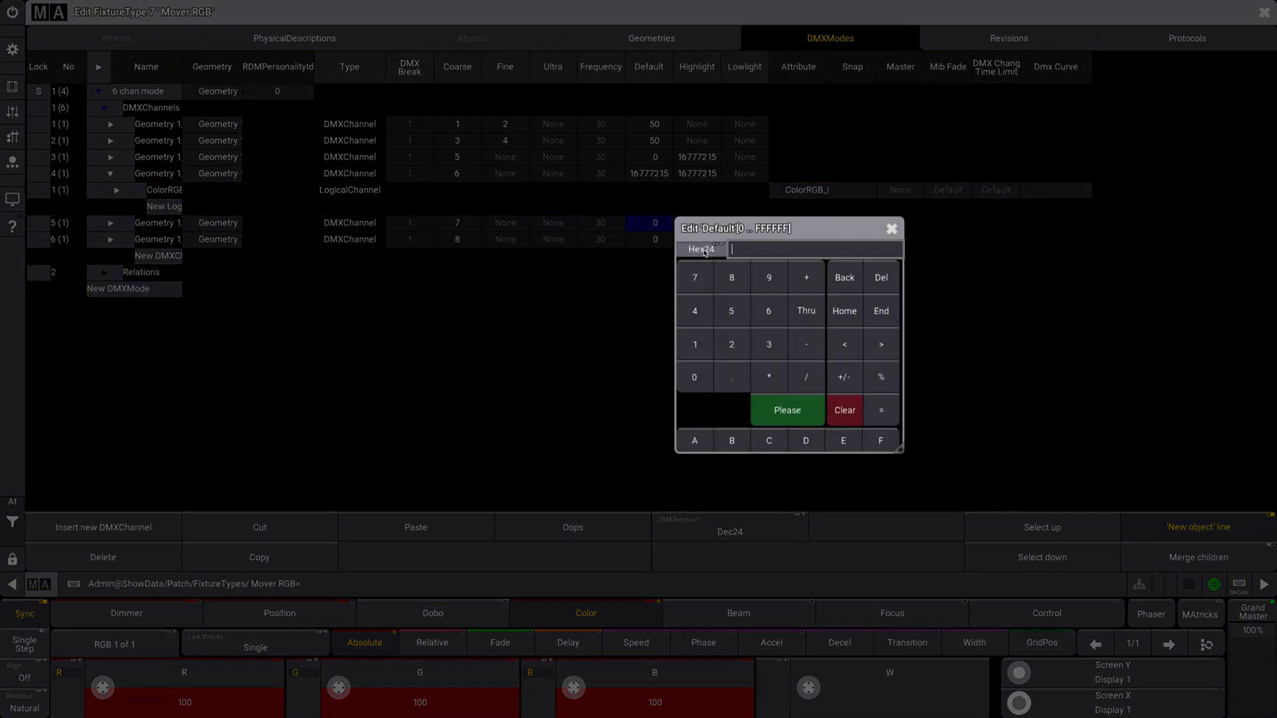
left_click(694, 356)
left_click(692, 394)
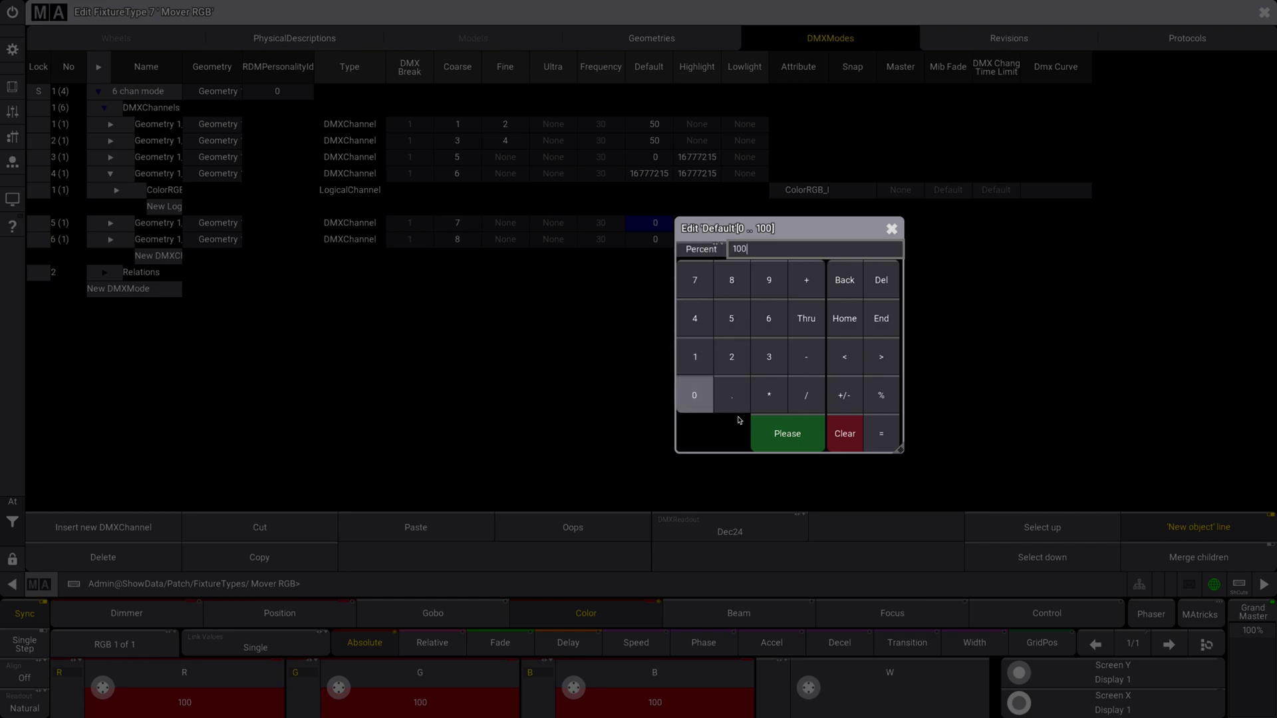
left_click(740, 421)
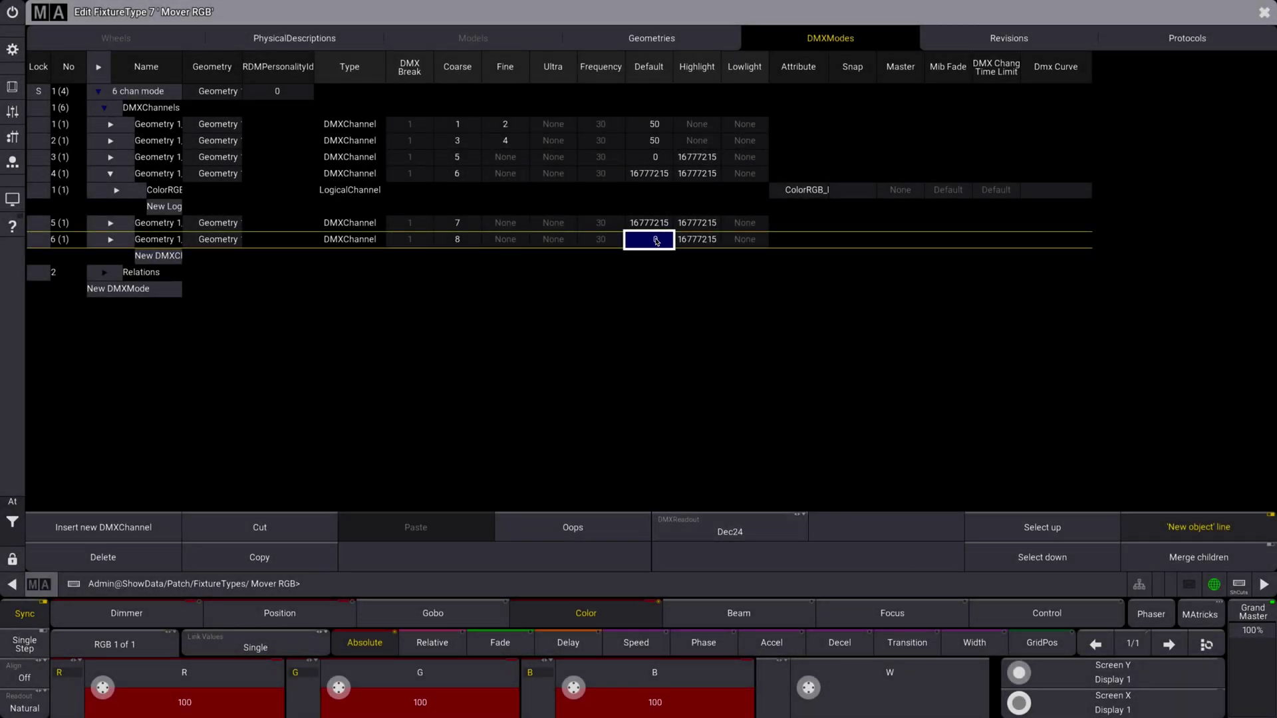
Set channel 6's default value to 100 percent and close the fixture type editor
left_click(656, 239)
left_click(703, 270)
left_click(702, 265)
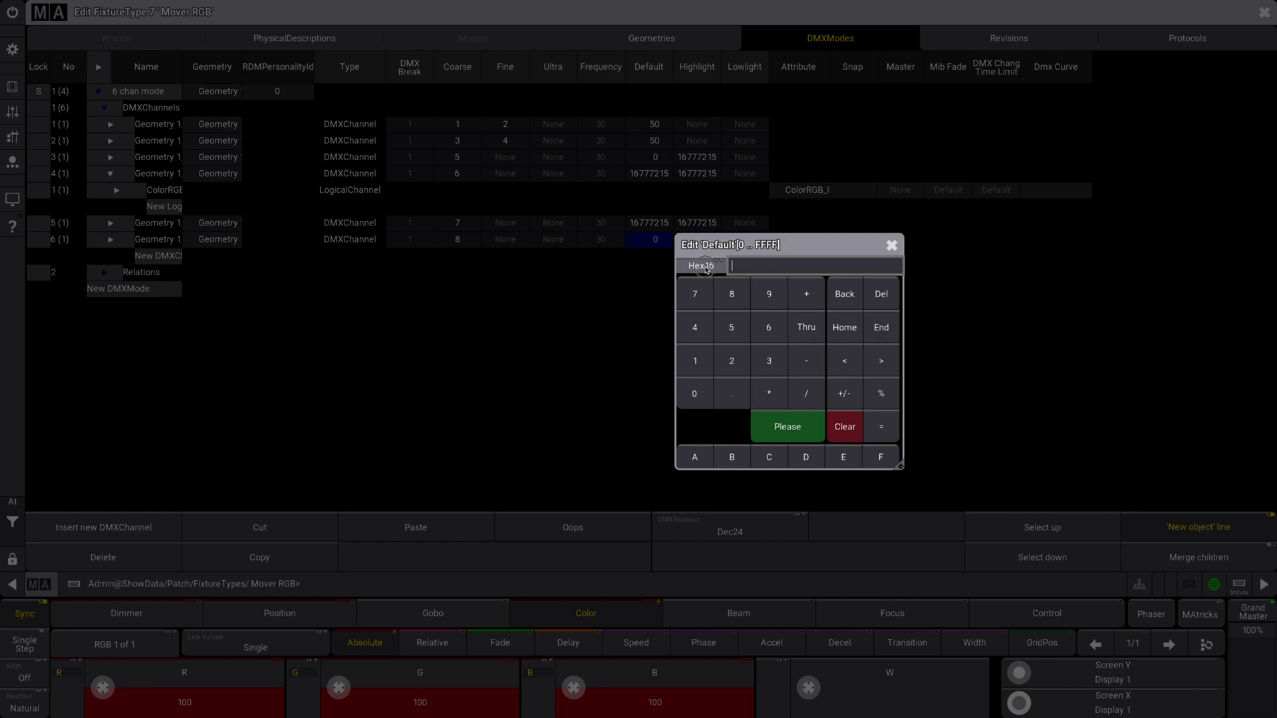
left_click(703, 266)
left_click(703, 265)
left_click(694, 374)
left_click(694, 413)
left_click(788, 450)
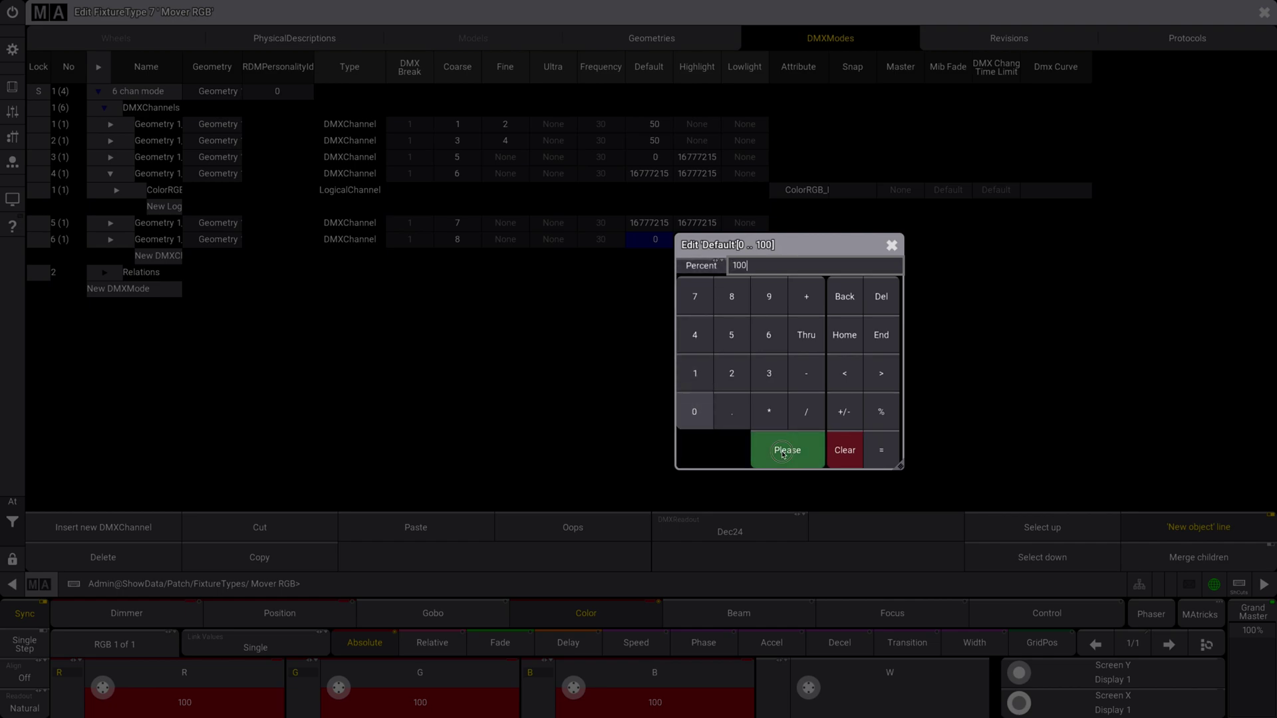
left_click(1263, 12)
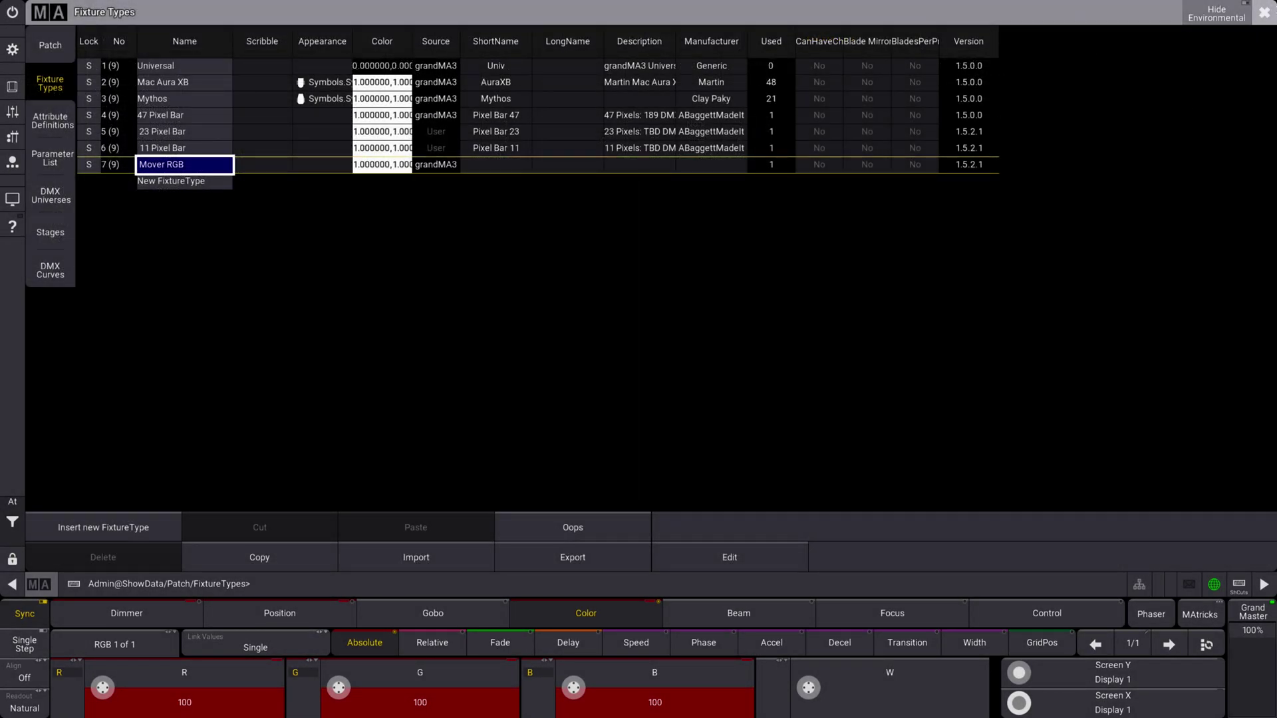
Save and exit the patch
left_click(1263, 12)
left_click(570, 380)
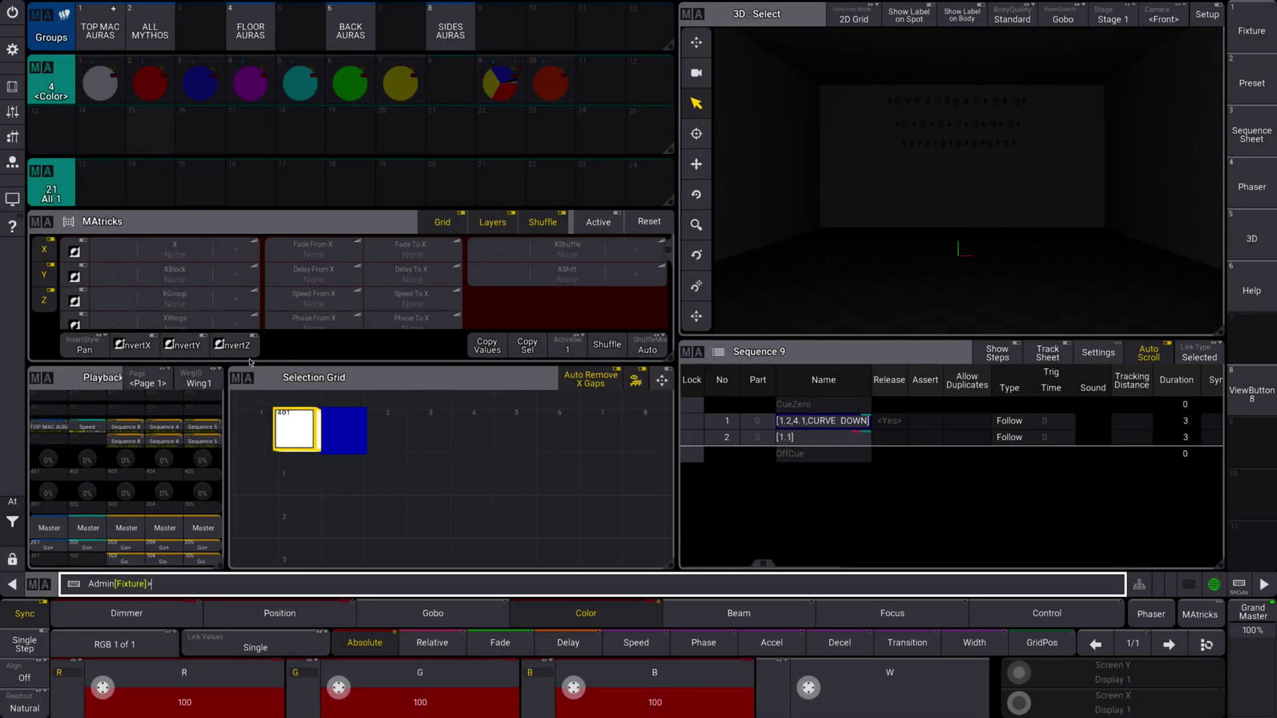
left_click(168, 612)
Turn fixture 401's blue and green down to 0, leaving pure red
left_click(586, 613)
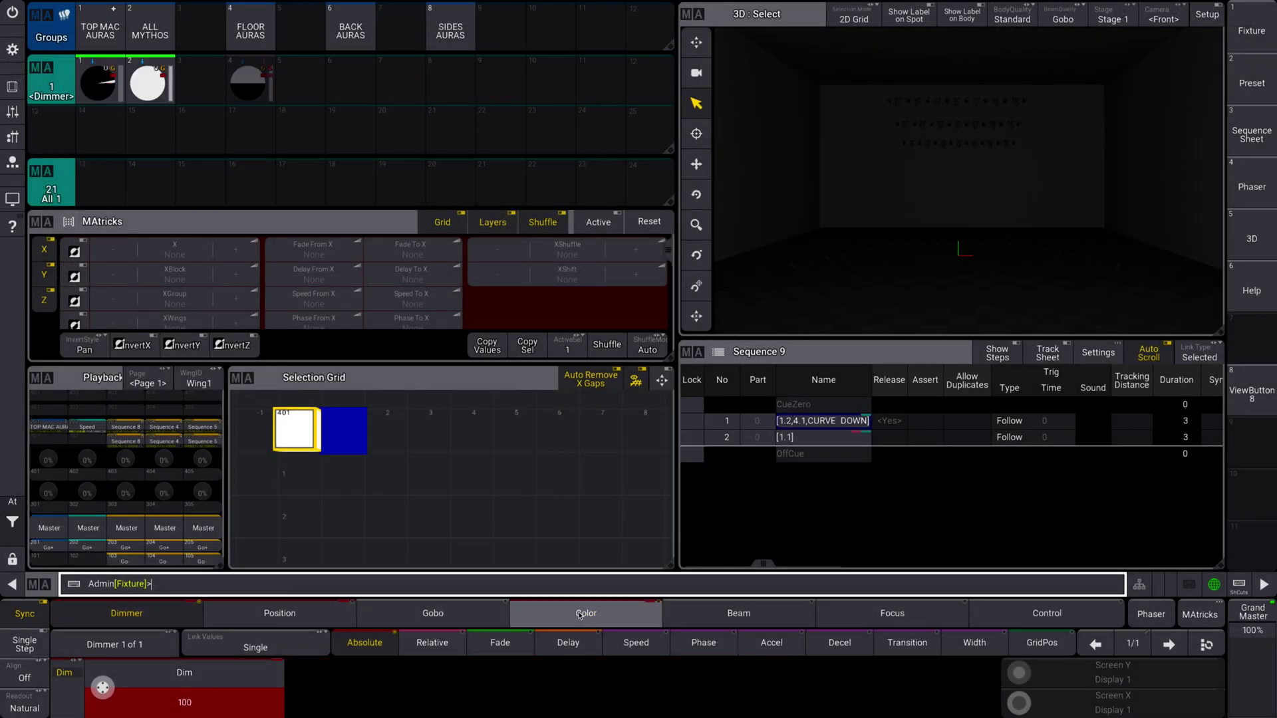
left_click_drag(574, 687, 576, 694)
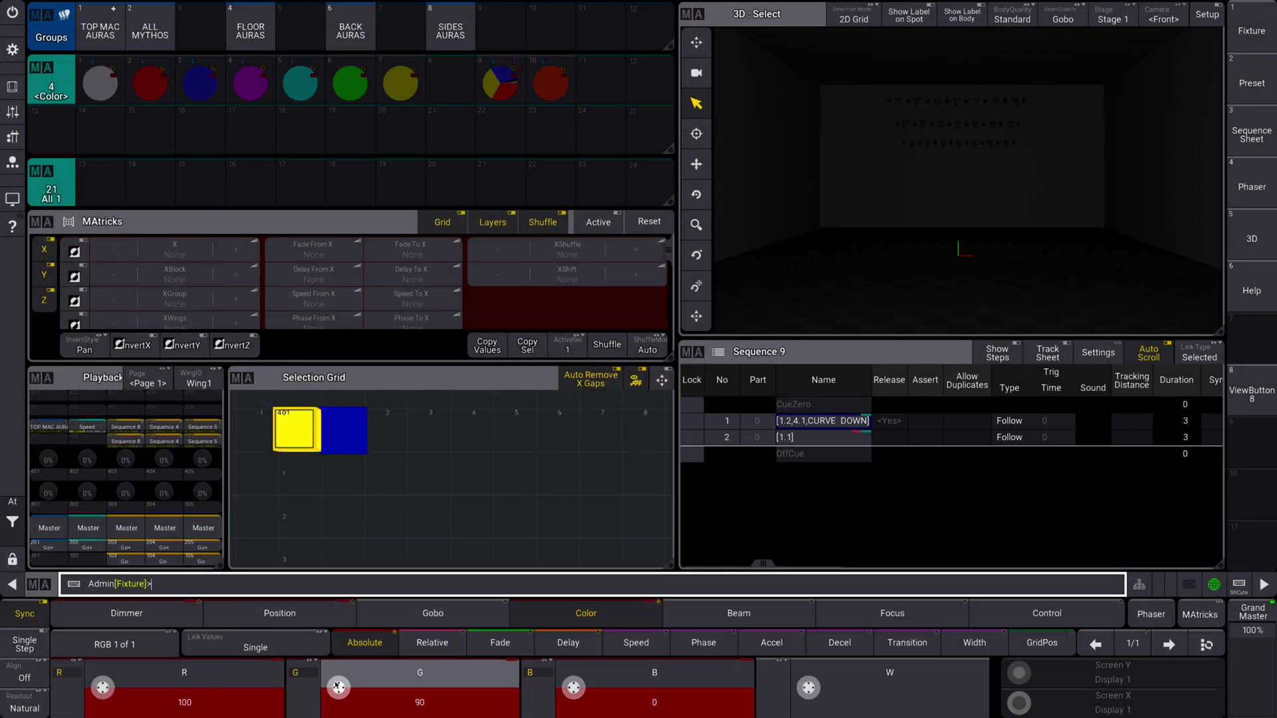
left_click_drag(338, 688, 339, 692)
left_click(114, 615)
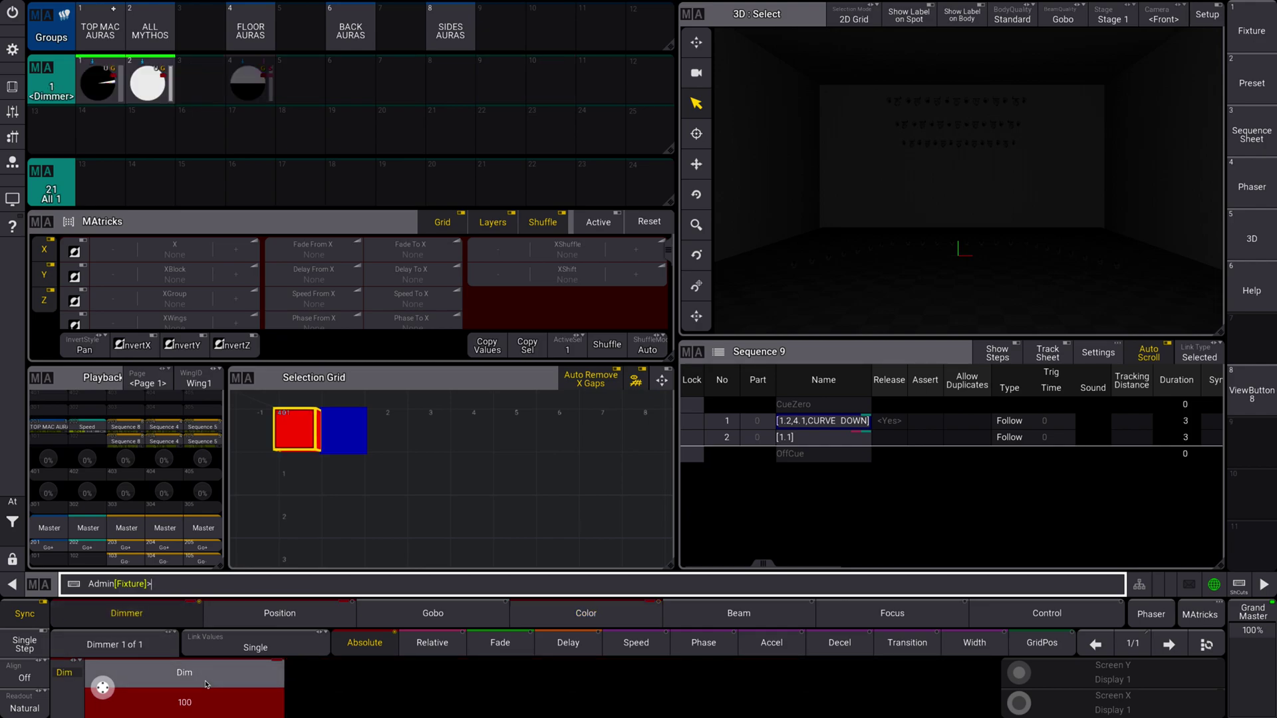